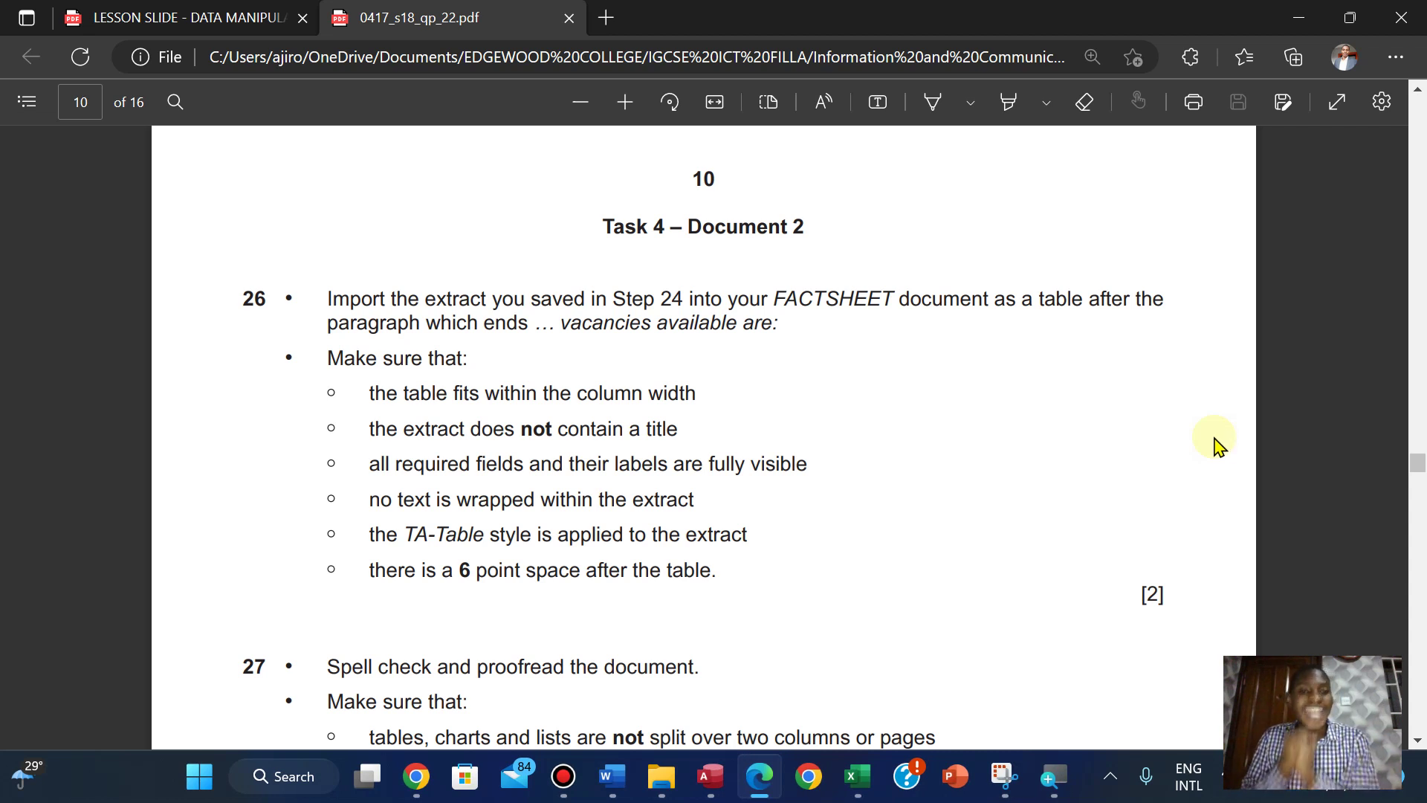
Step: Open FACTSHEET in Word from File Explorer, then go back to question 26 of the exam paper
scroll(1216, 446, "up", 10)
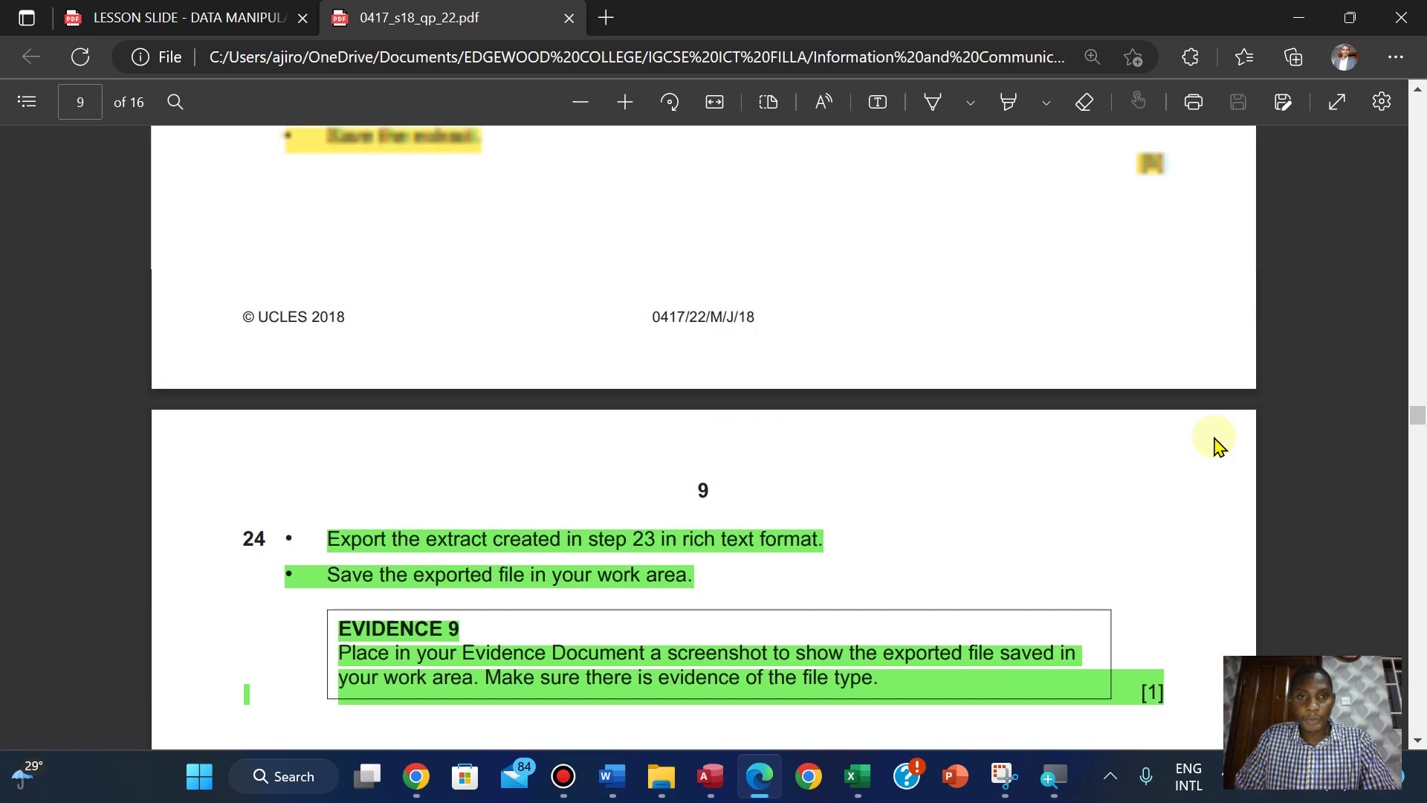
scroll(1216, 446, "up", 1)
scroll(1216, 446, "down", 2)
scroll(1216, 446, "up", 4)
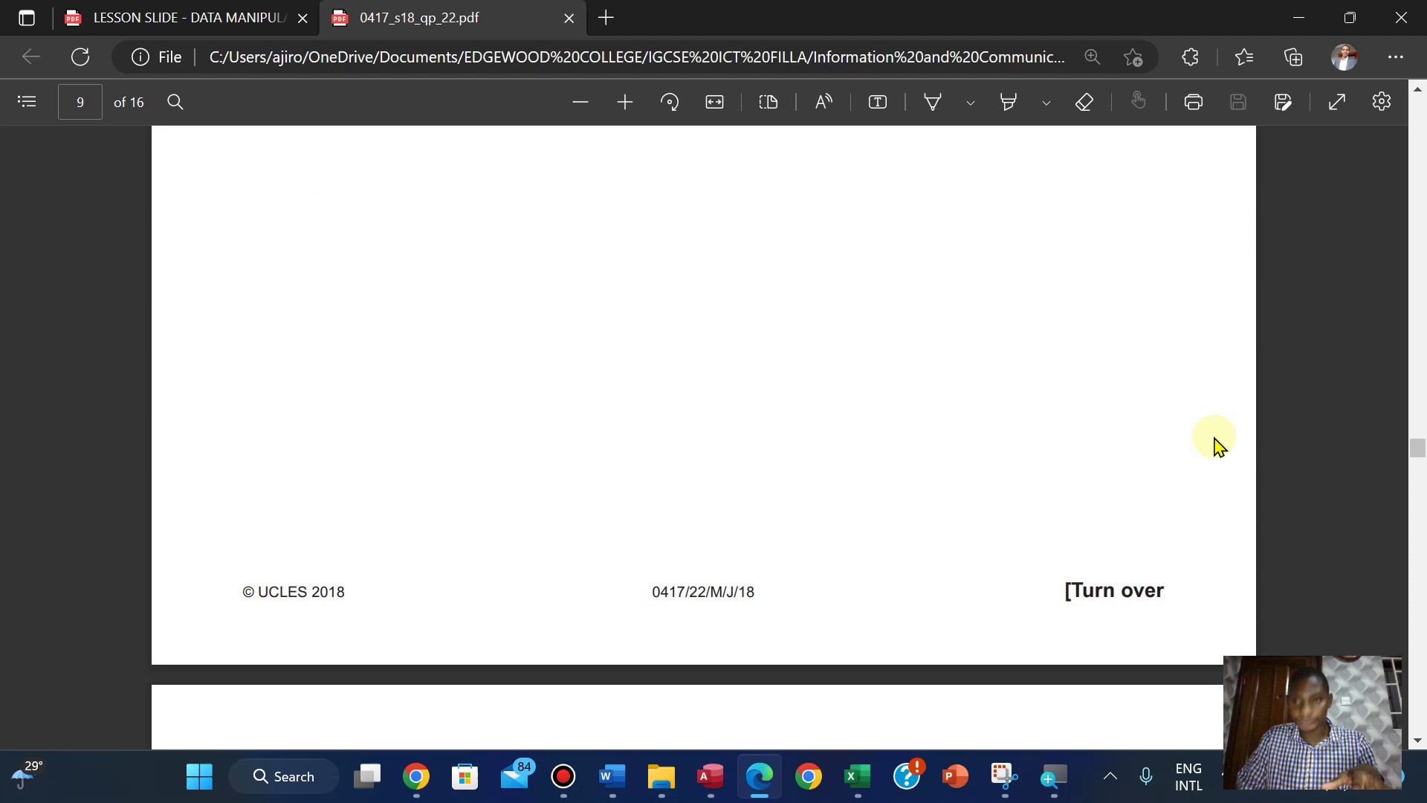
scroll(1216, 446, "down", 12)
scroll(1216, 446, "up", 5)
scroll(1216, 446, "up", 8)
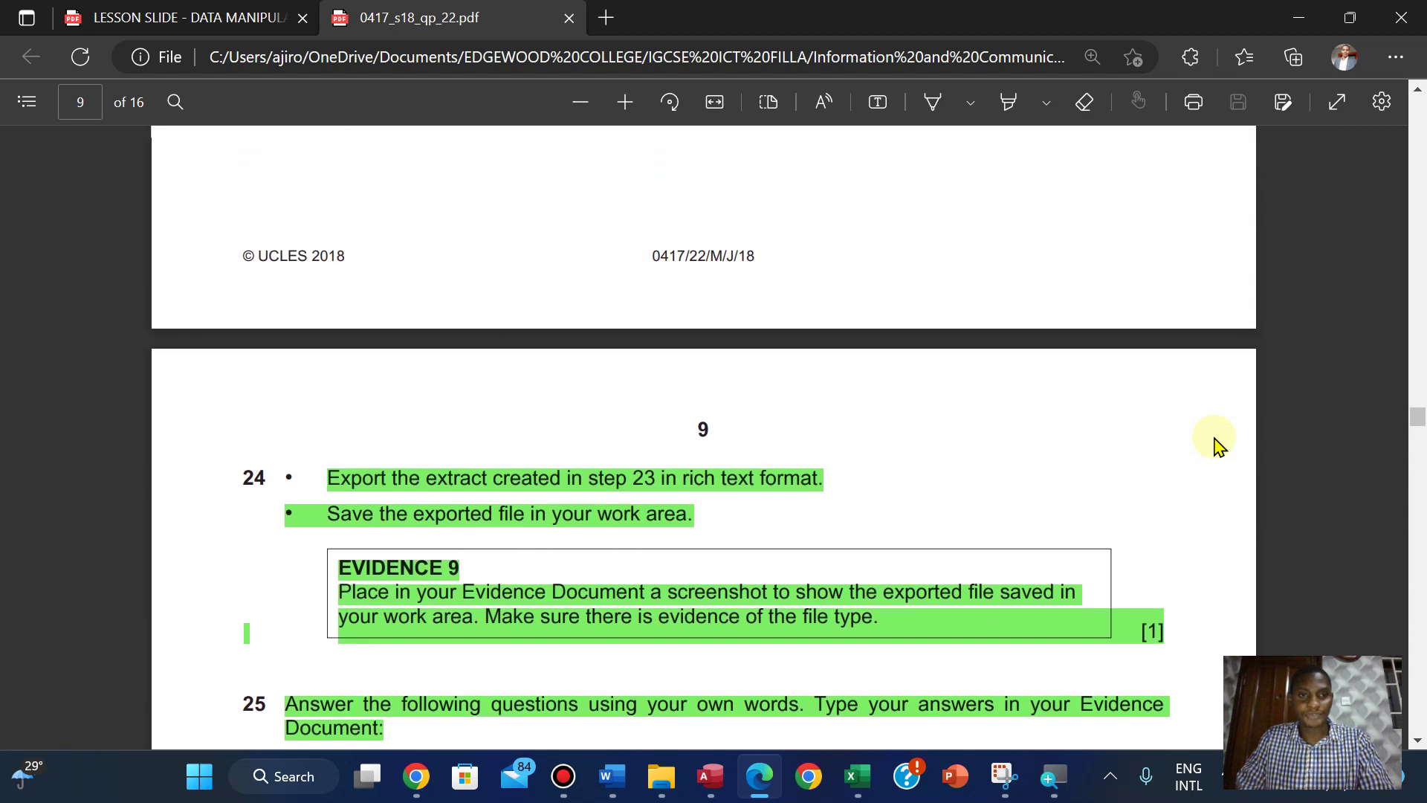
scroll(1216, 446, "up", 3)
scroll(1216, 446, "down", 1)
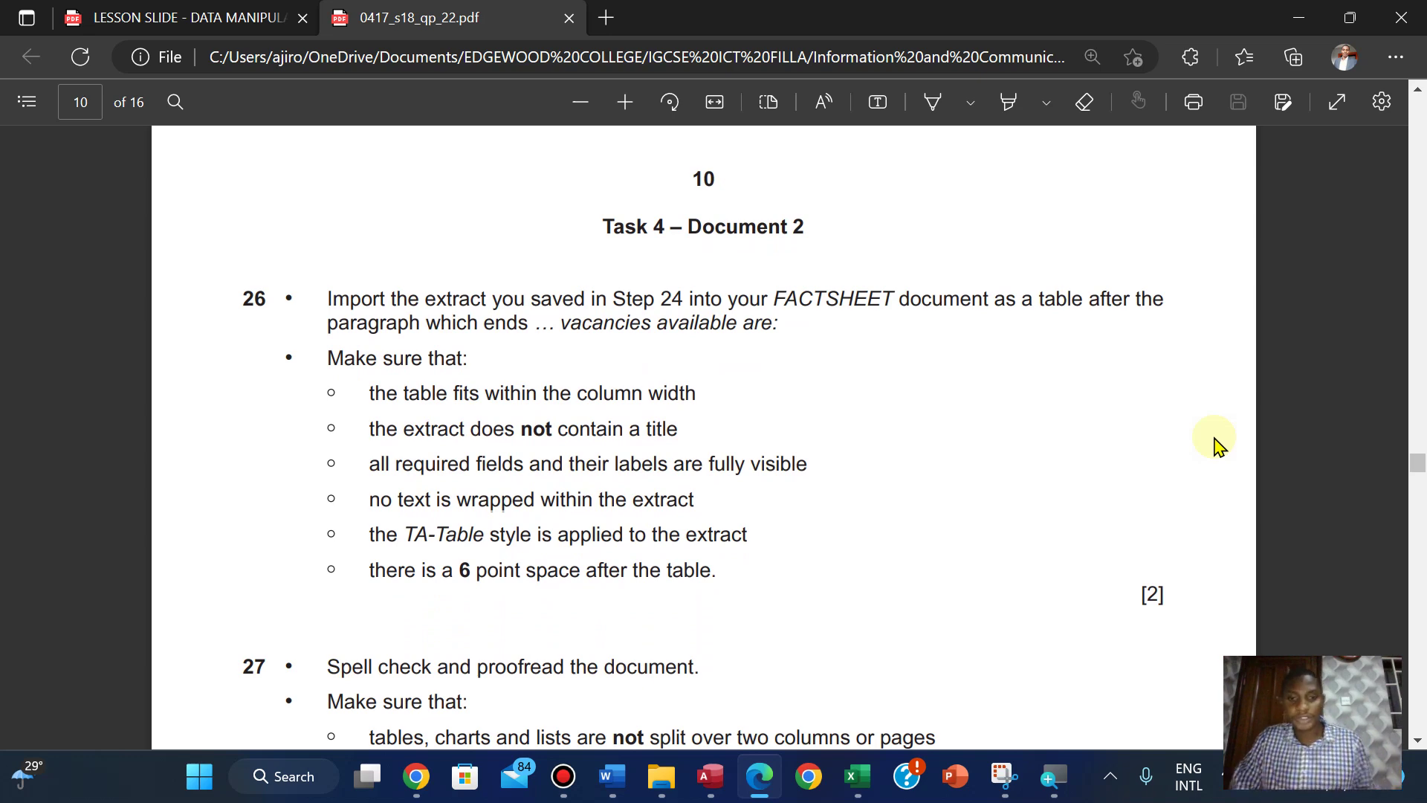
left_click(661, 776)
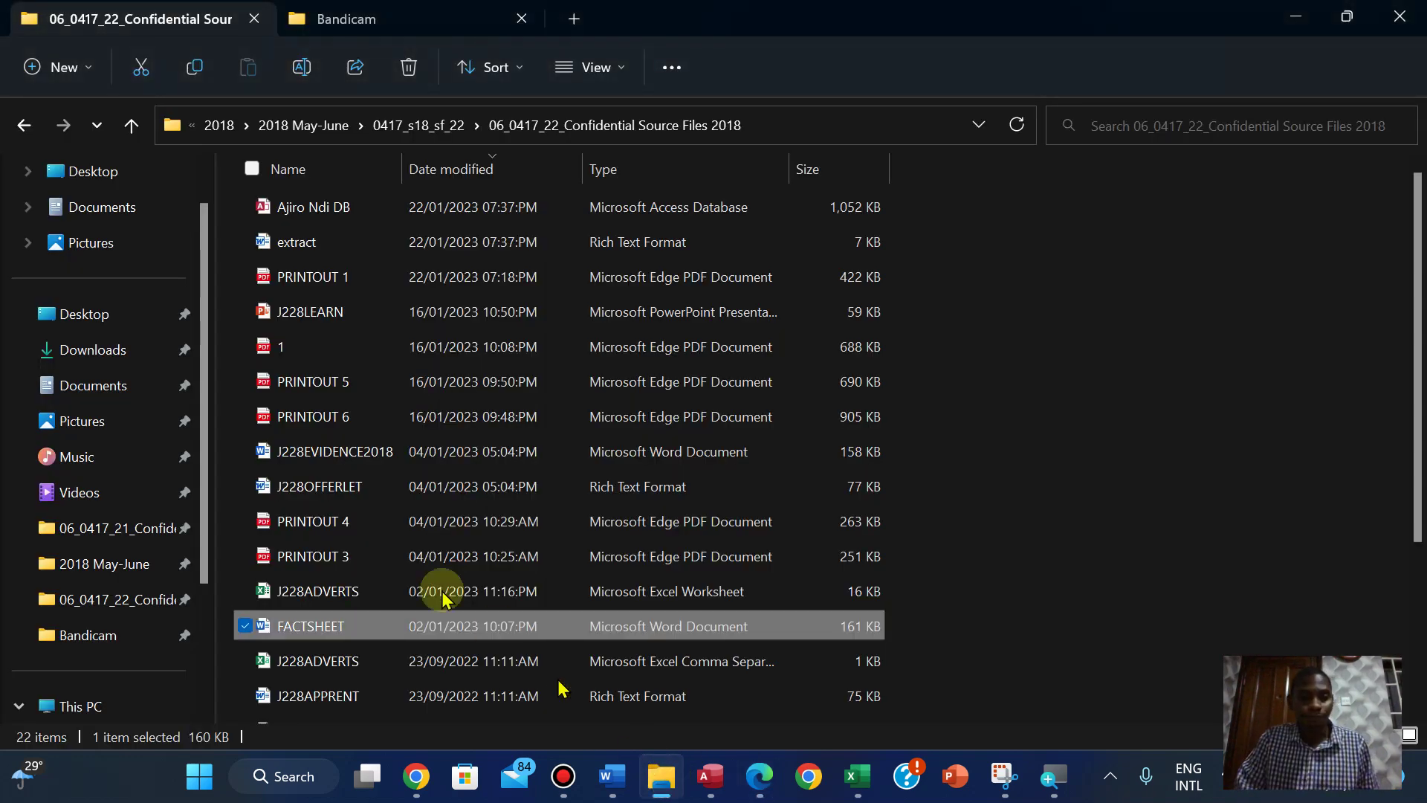
left_click(367, 631)
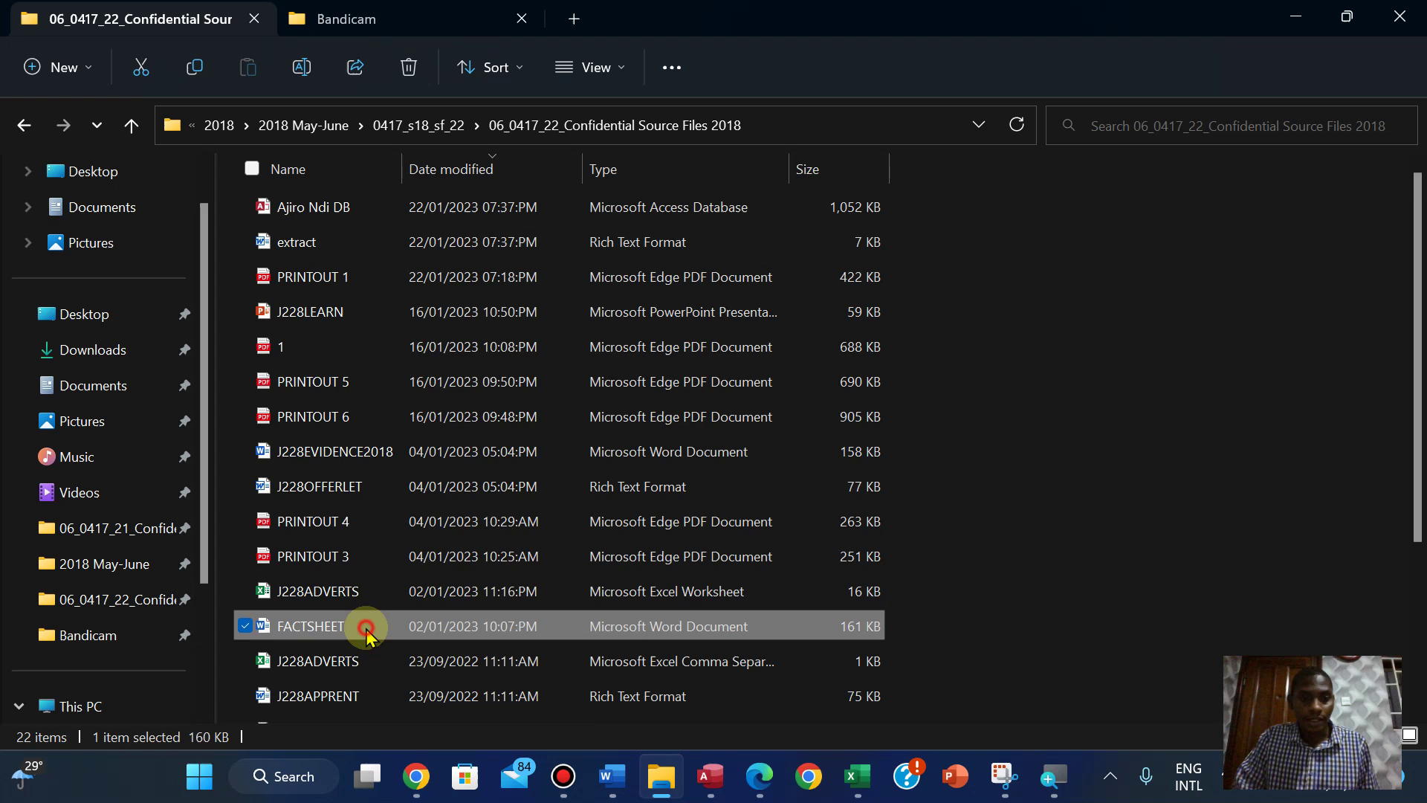
double_click(367, 631)
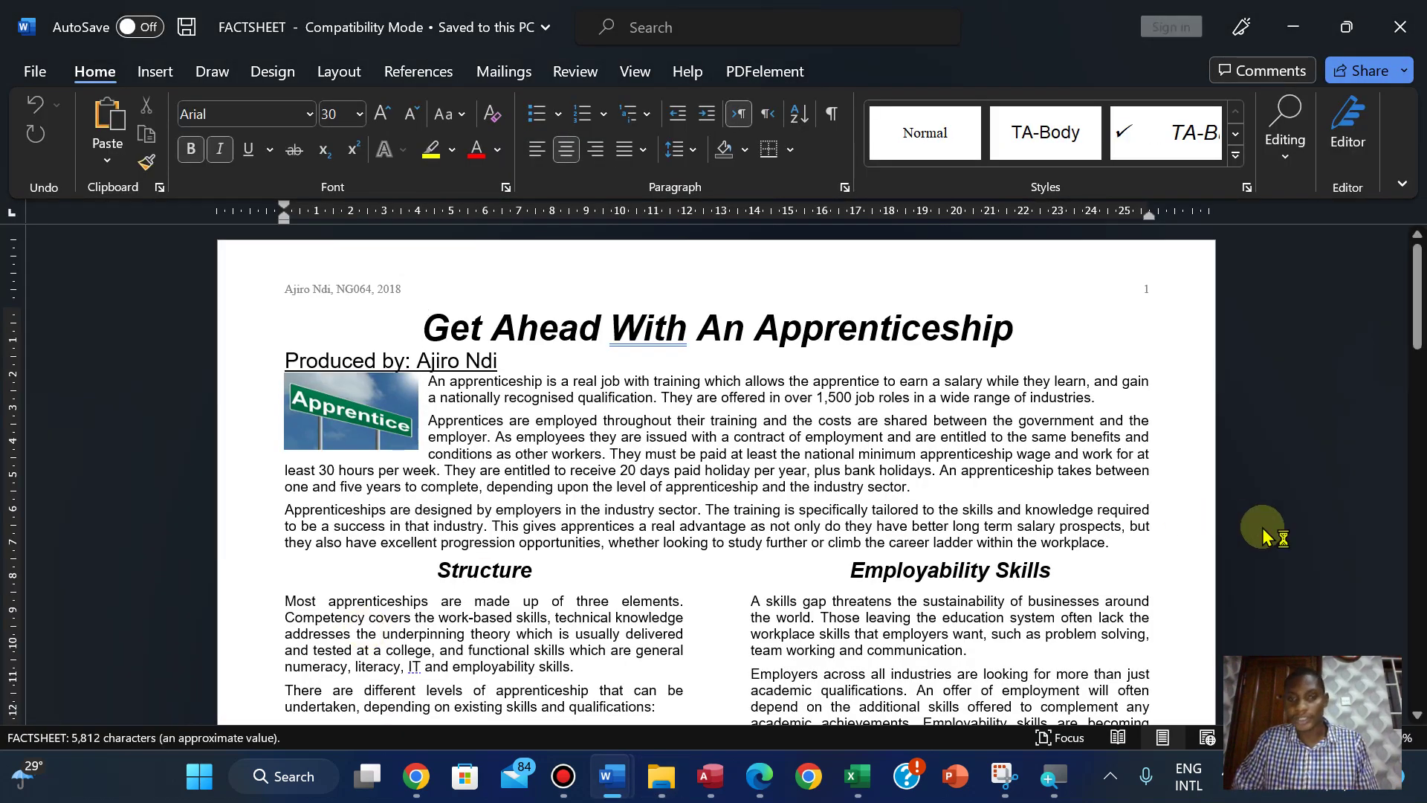
left_click(757, 788)
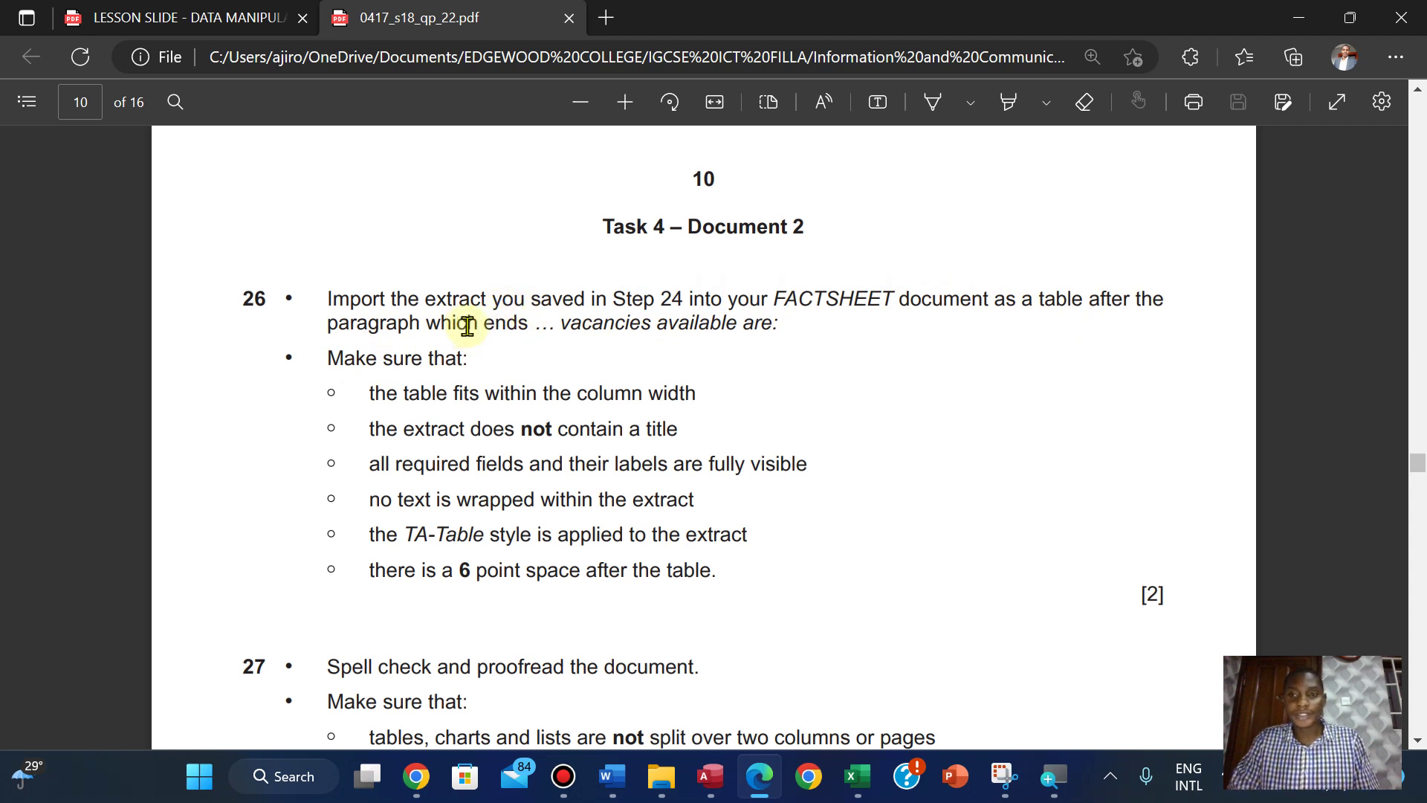
Step: Copy the phrase 'vacancies available are' from the exam paper and return to FACTSHEET
left_click_drag(564, 324, 773, 335)
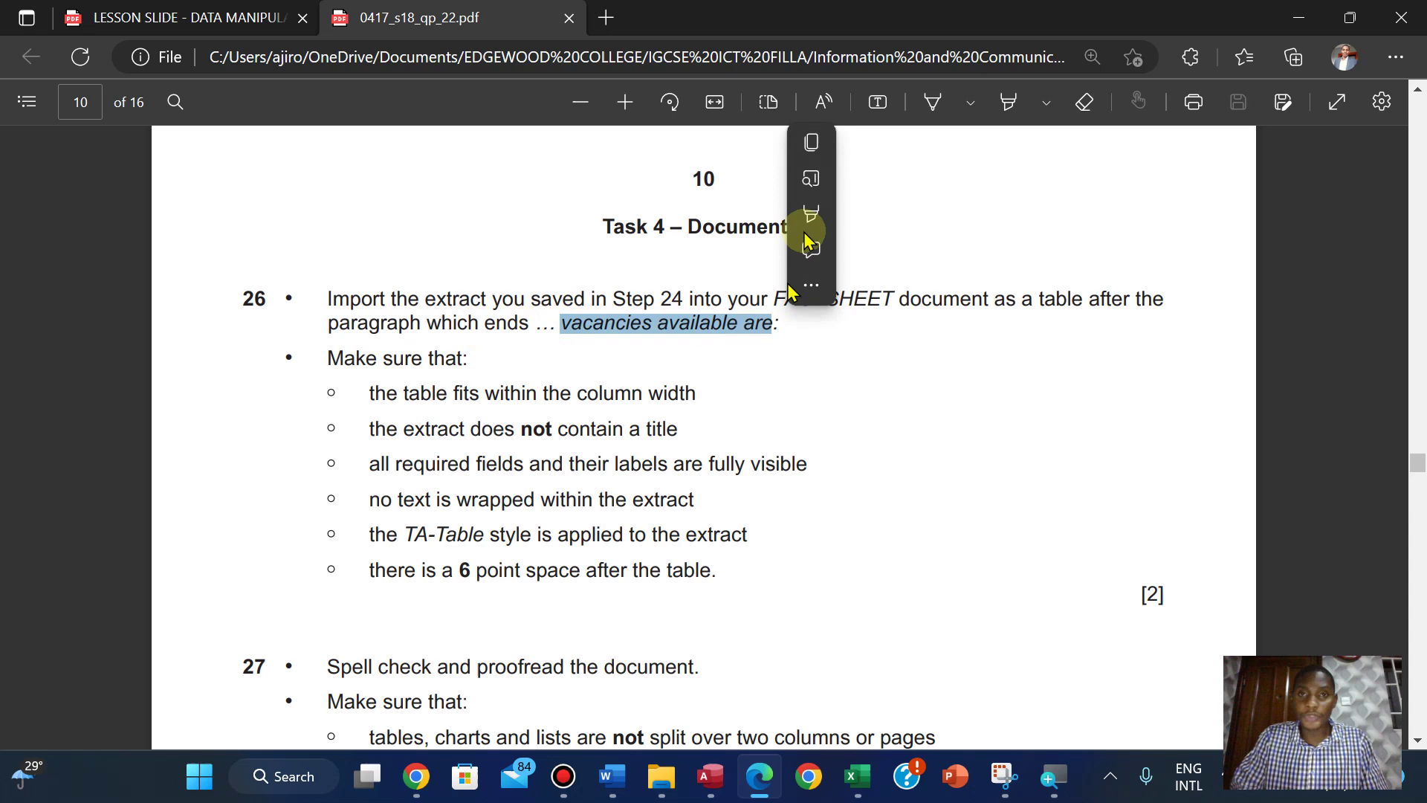
left_click(818, 140)
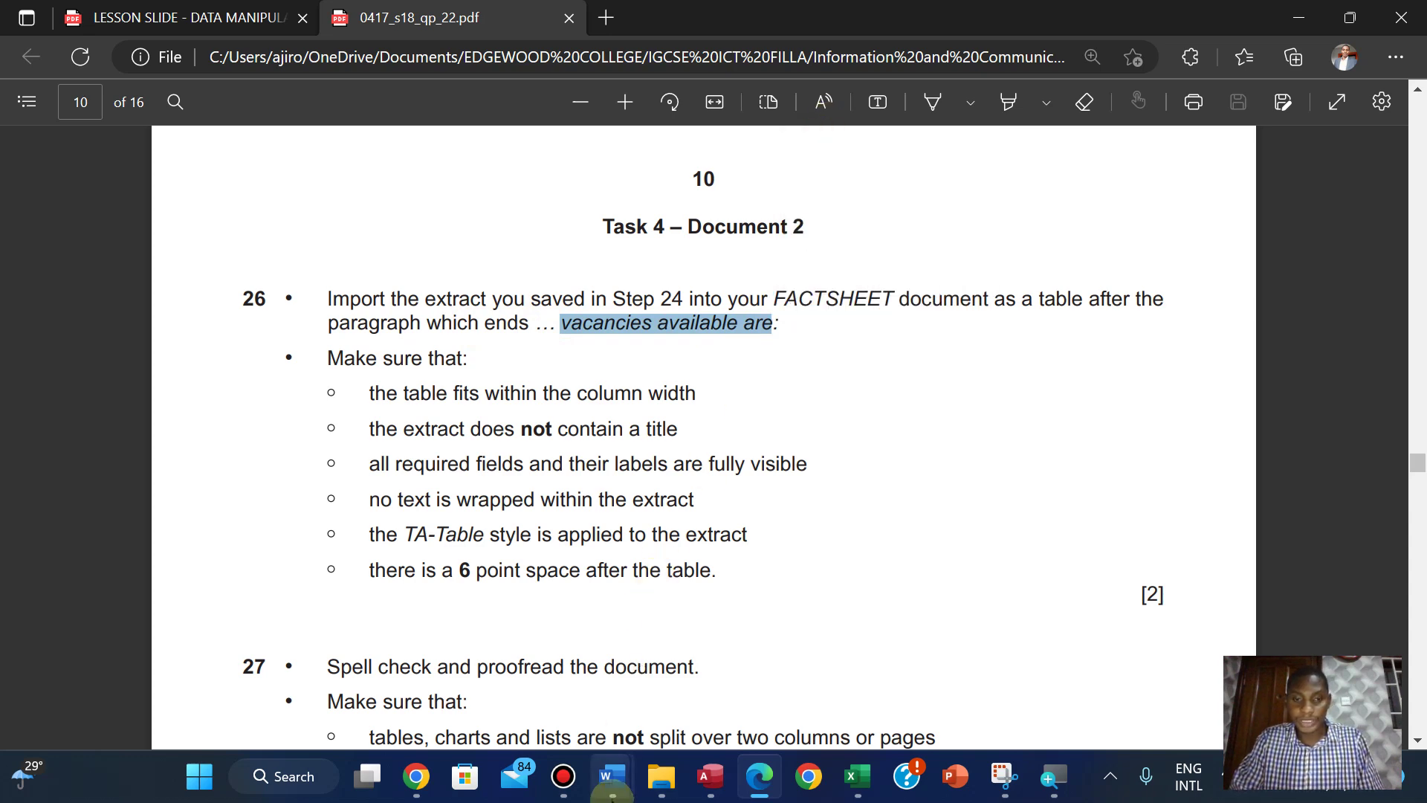
mouse_move(609, 776)
left_click(734, 646)
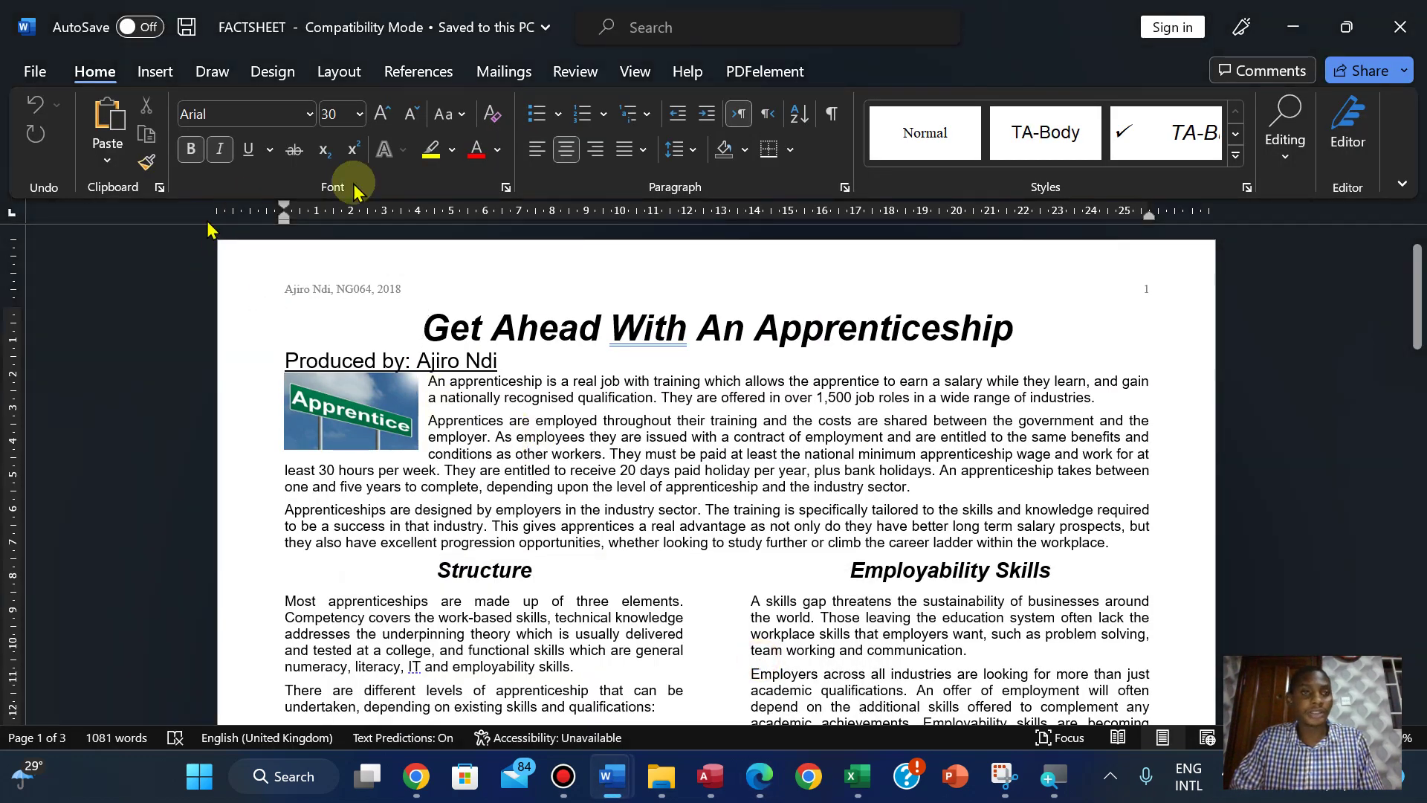
Step: Find 'vacancies available are' and insert an empty paragraph after 'are:'
left_click(1293, 162)
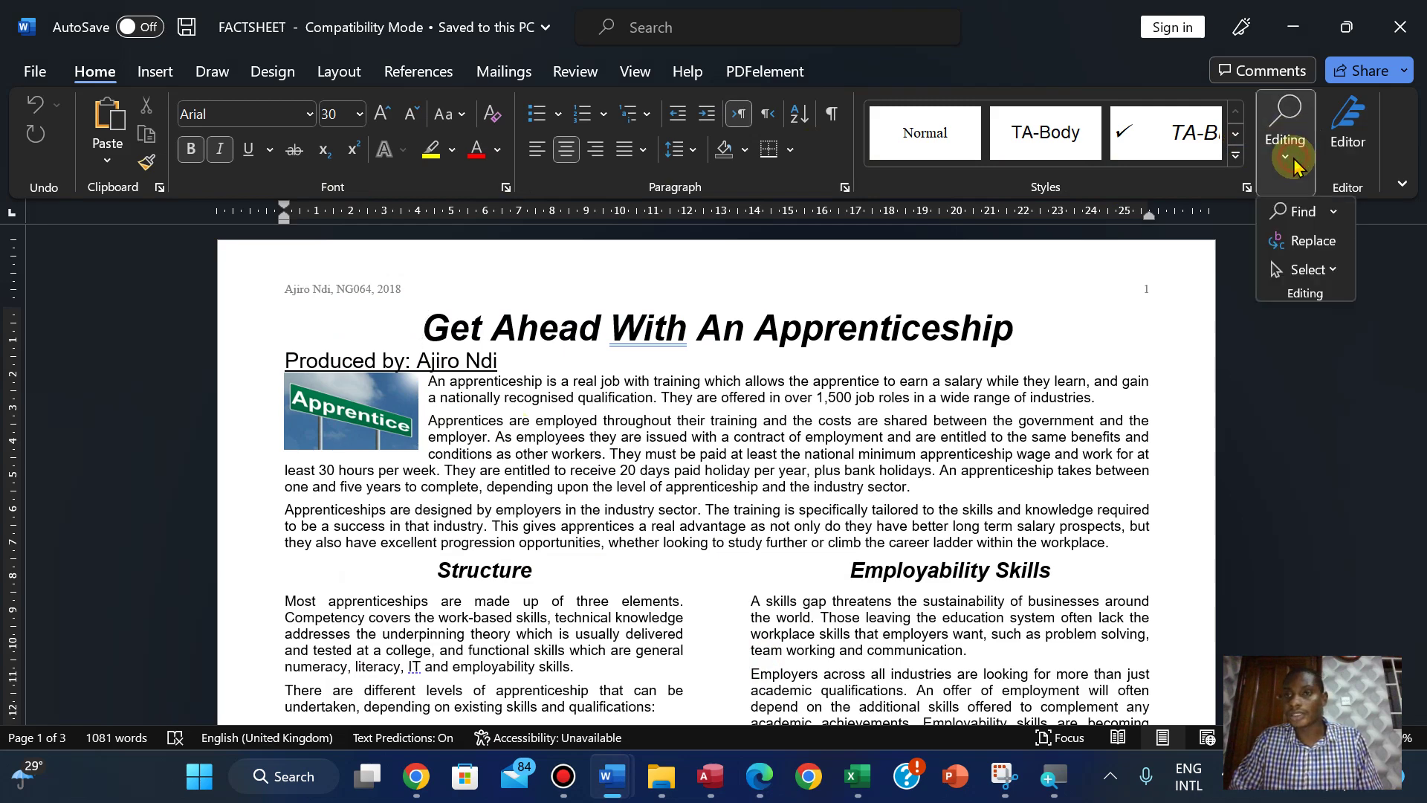
left_click(1296, 213)
key("ctrl+v")
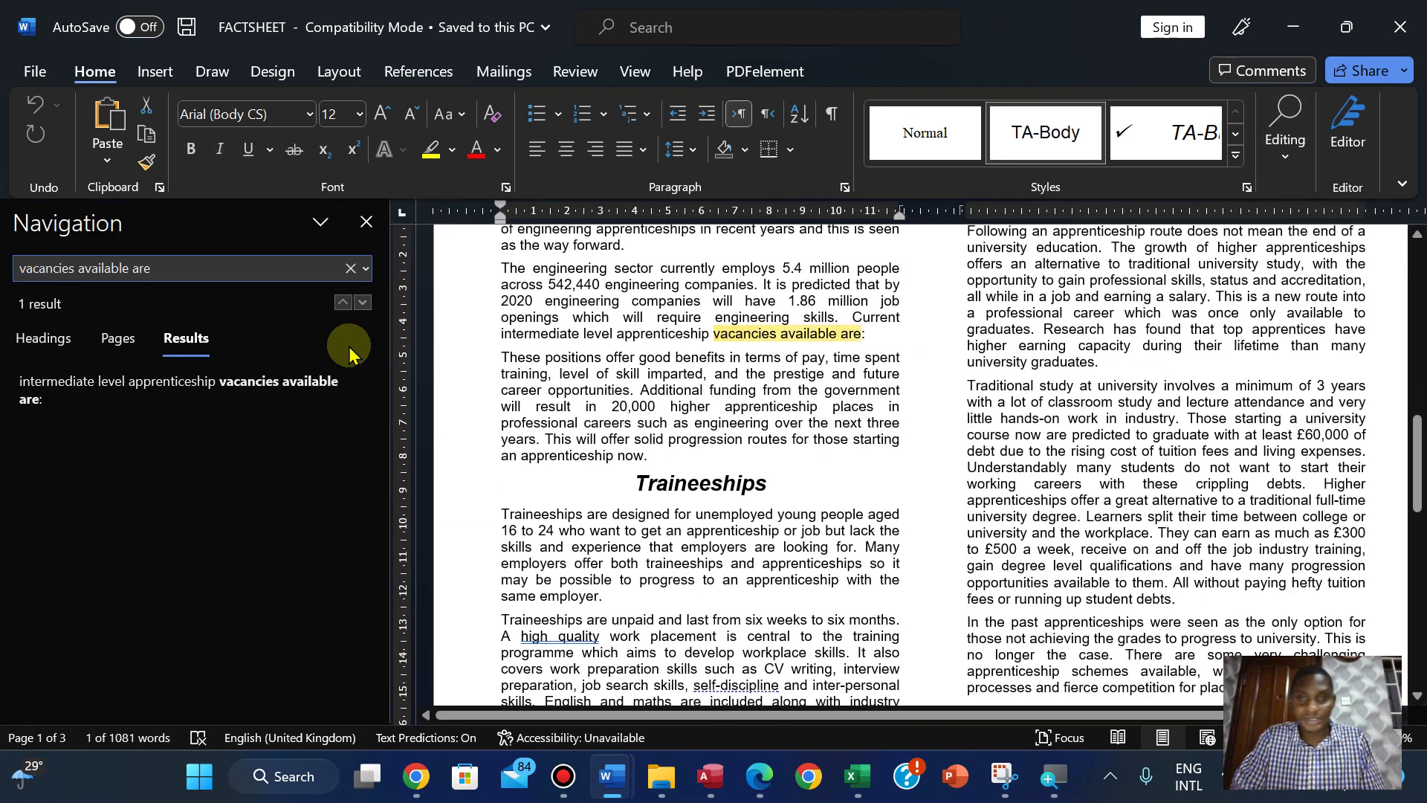
left_click(875, 332)
key("Return")
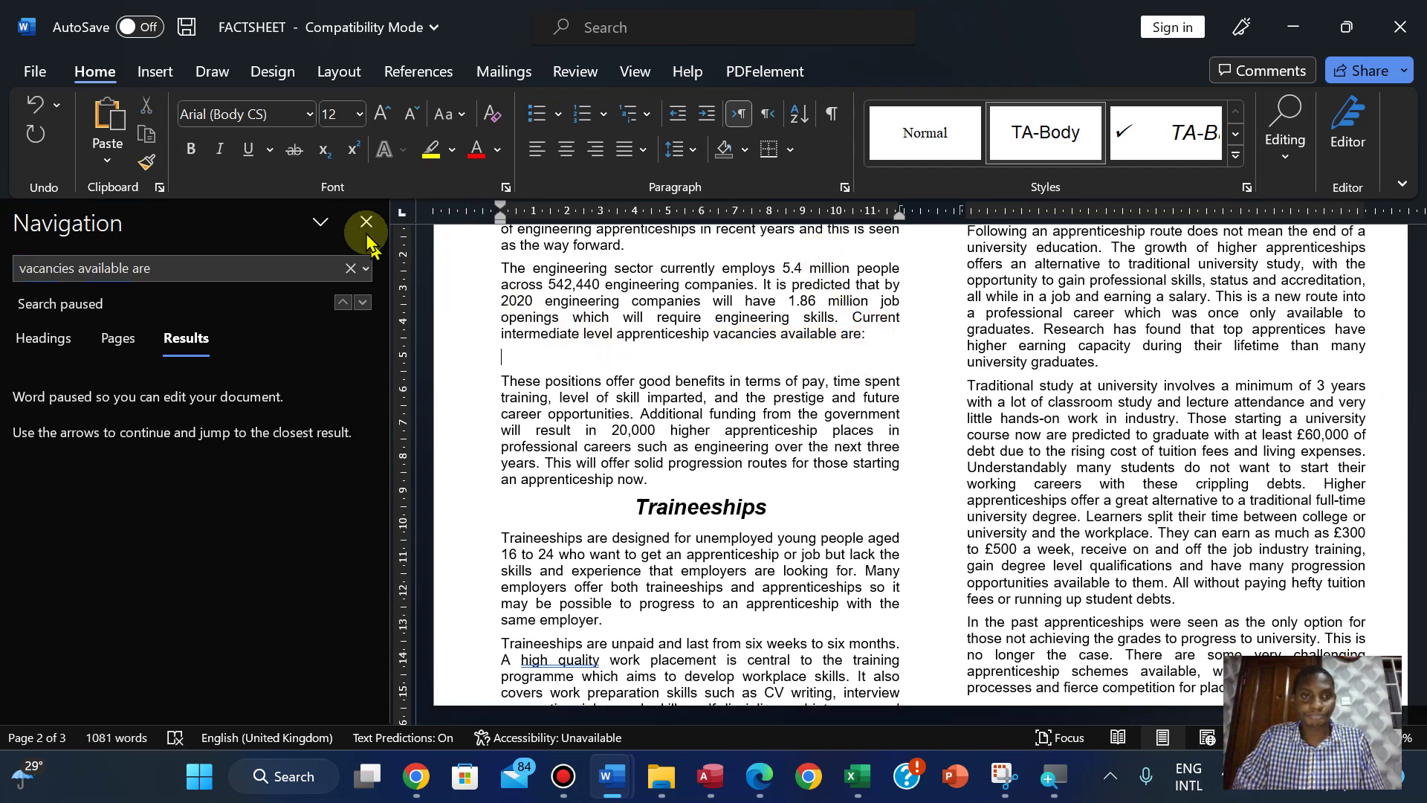
left_click(364, 230)
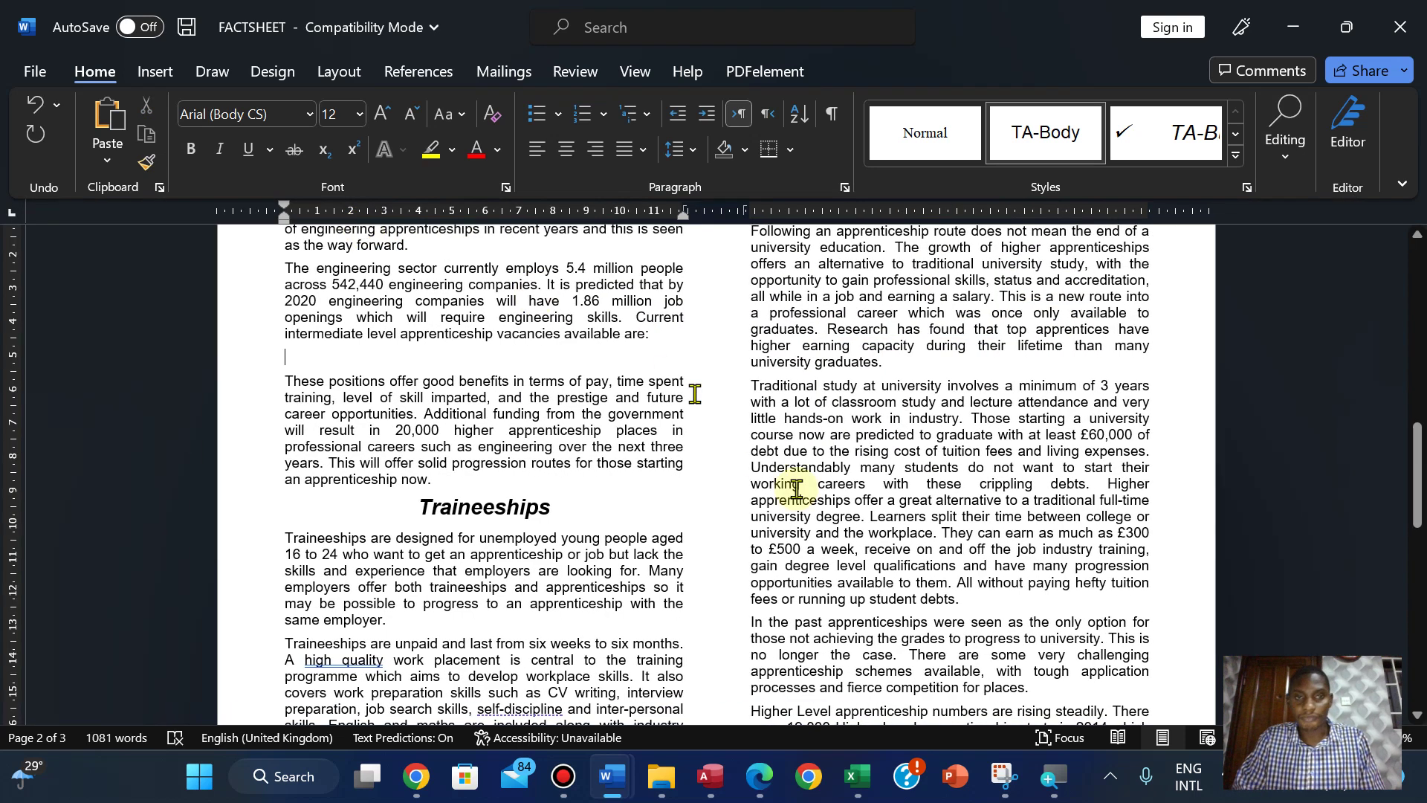
Step: Shrink the new empty paragraph to 6 pt
left_click(765, 776)
left_click(769, 776)
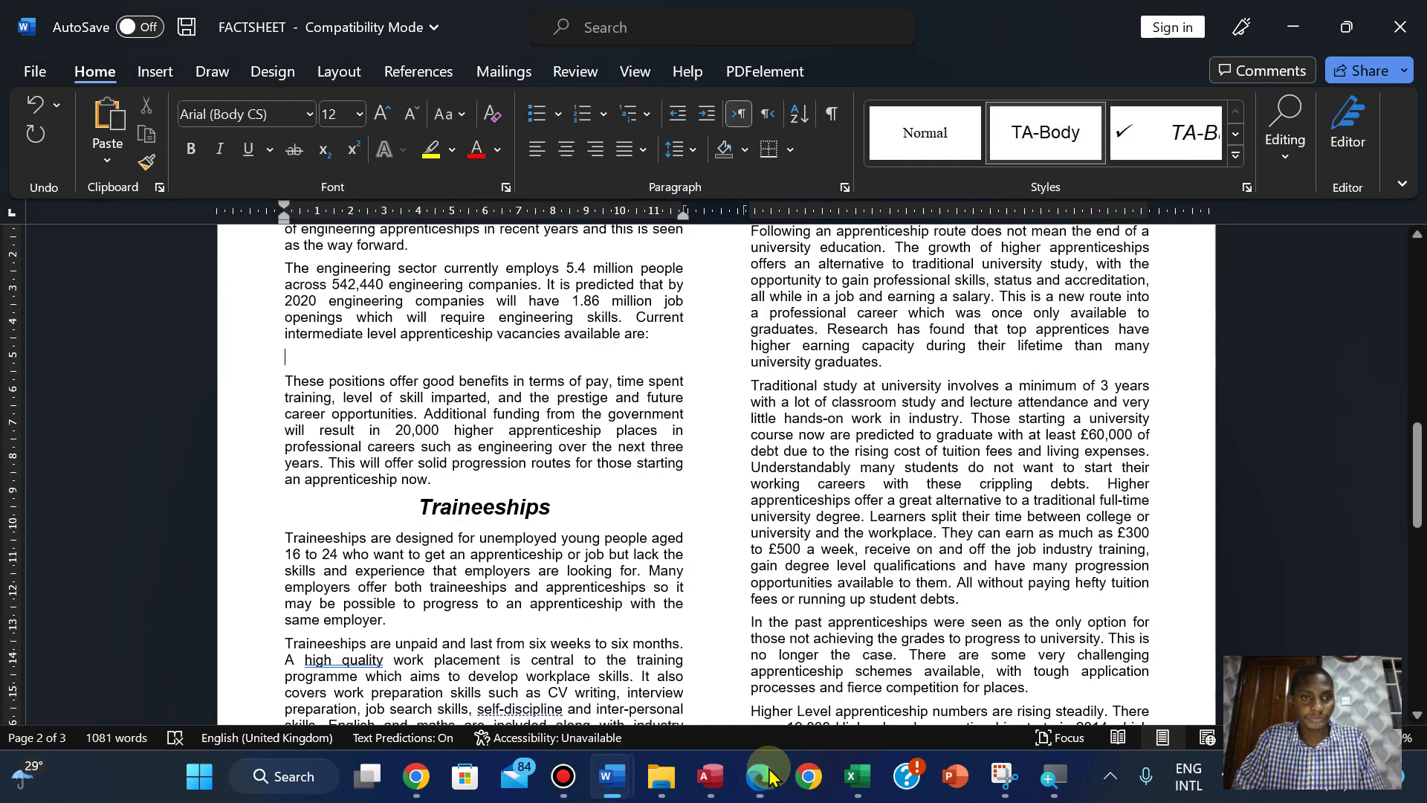
left_click(768, 776)
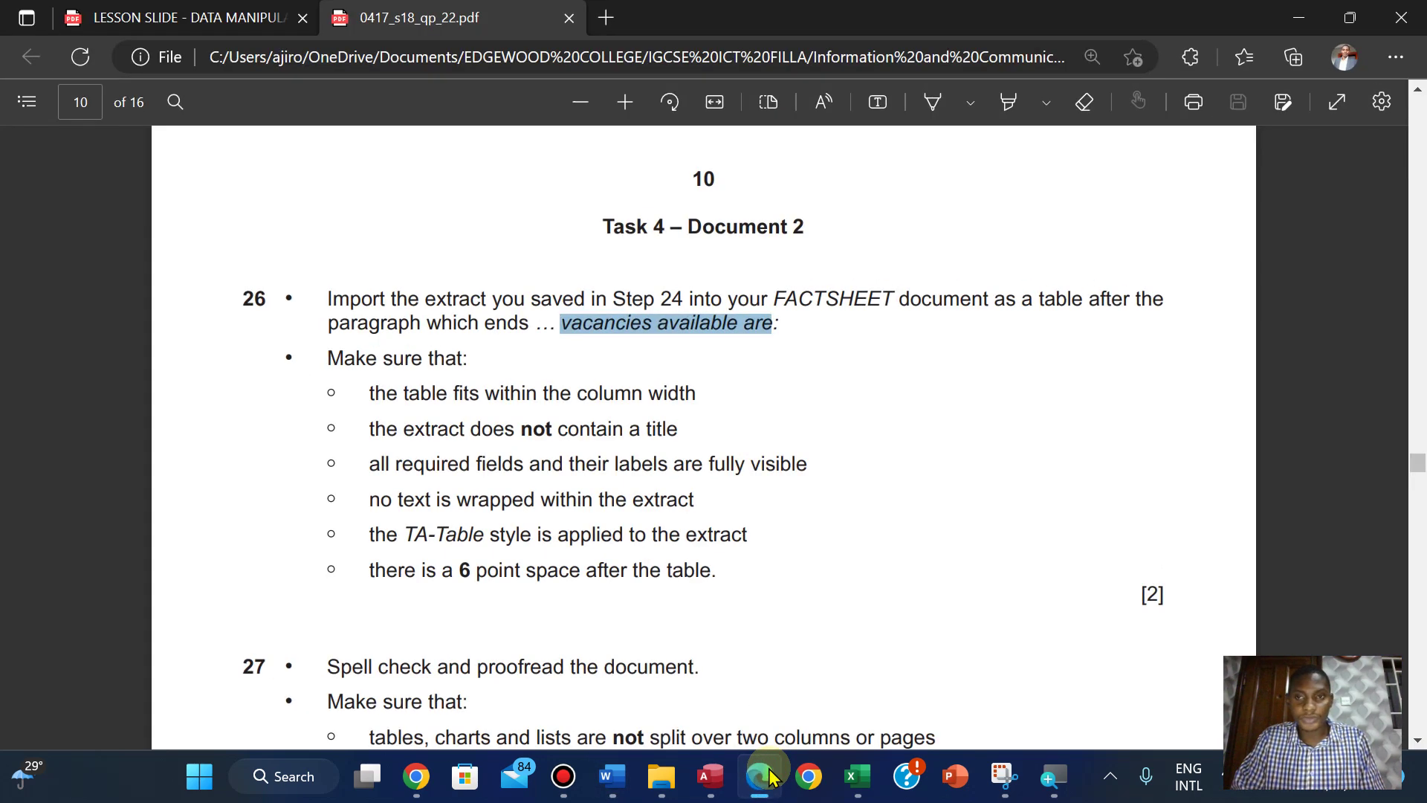
left_click(768, 776)
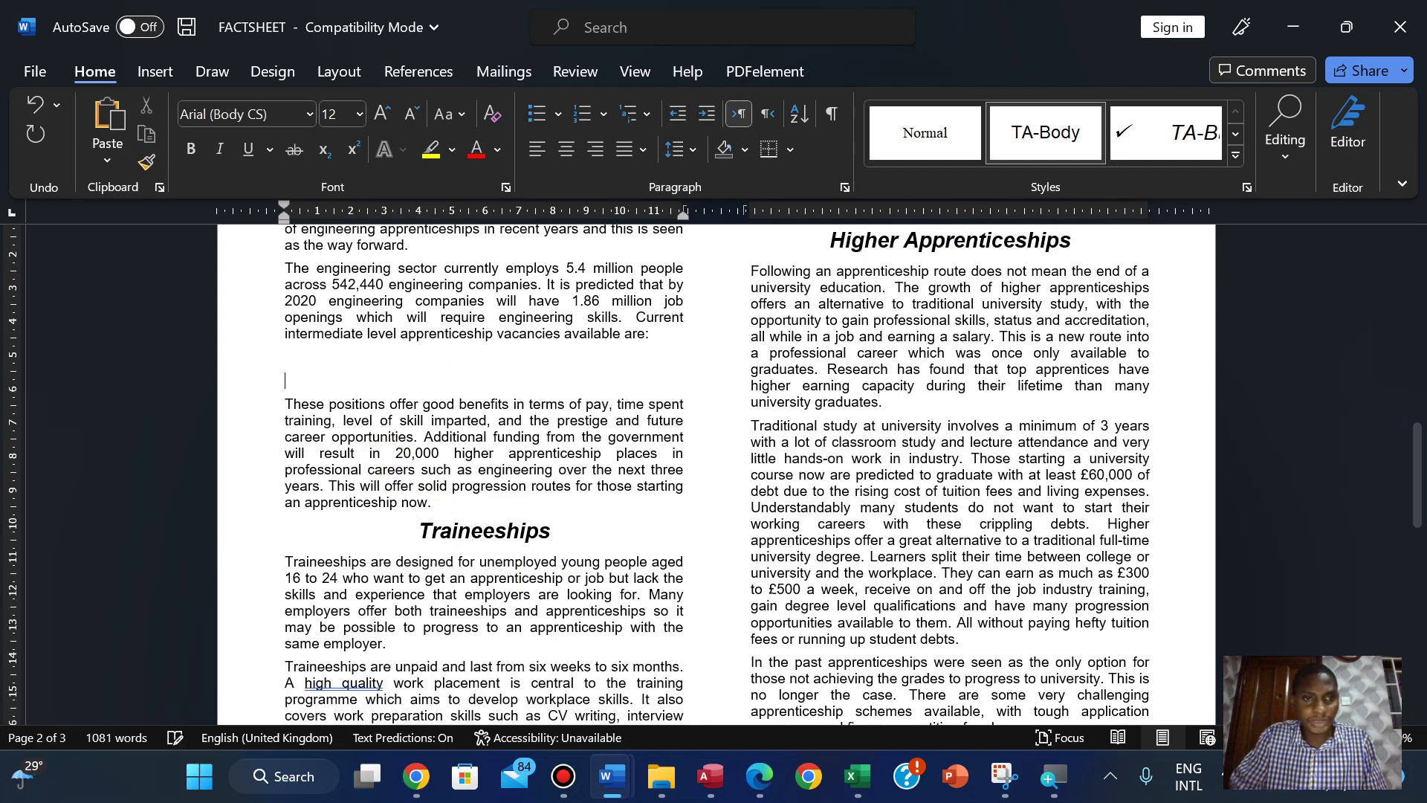
left_click(411, 112)
left_click(411, 111)
left_click(411, 111)
left_click(411, 111)
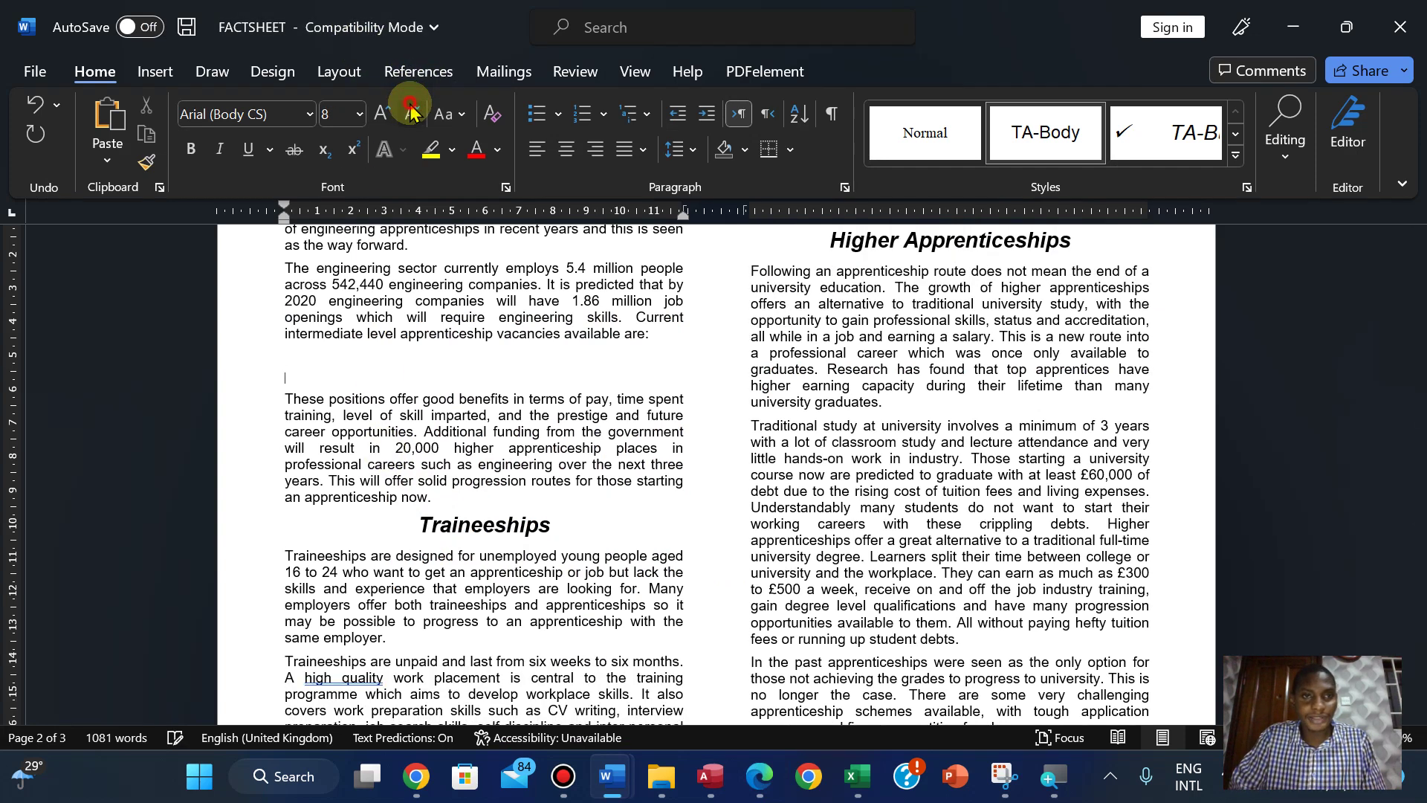
left_click(411, 112)
left_click(411, 112)
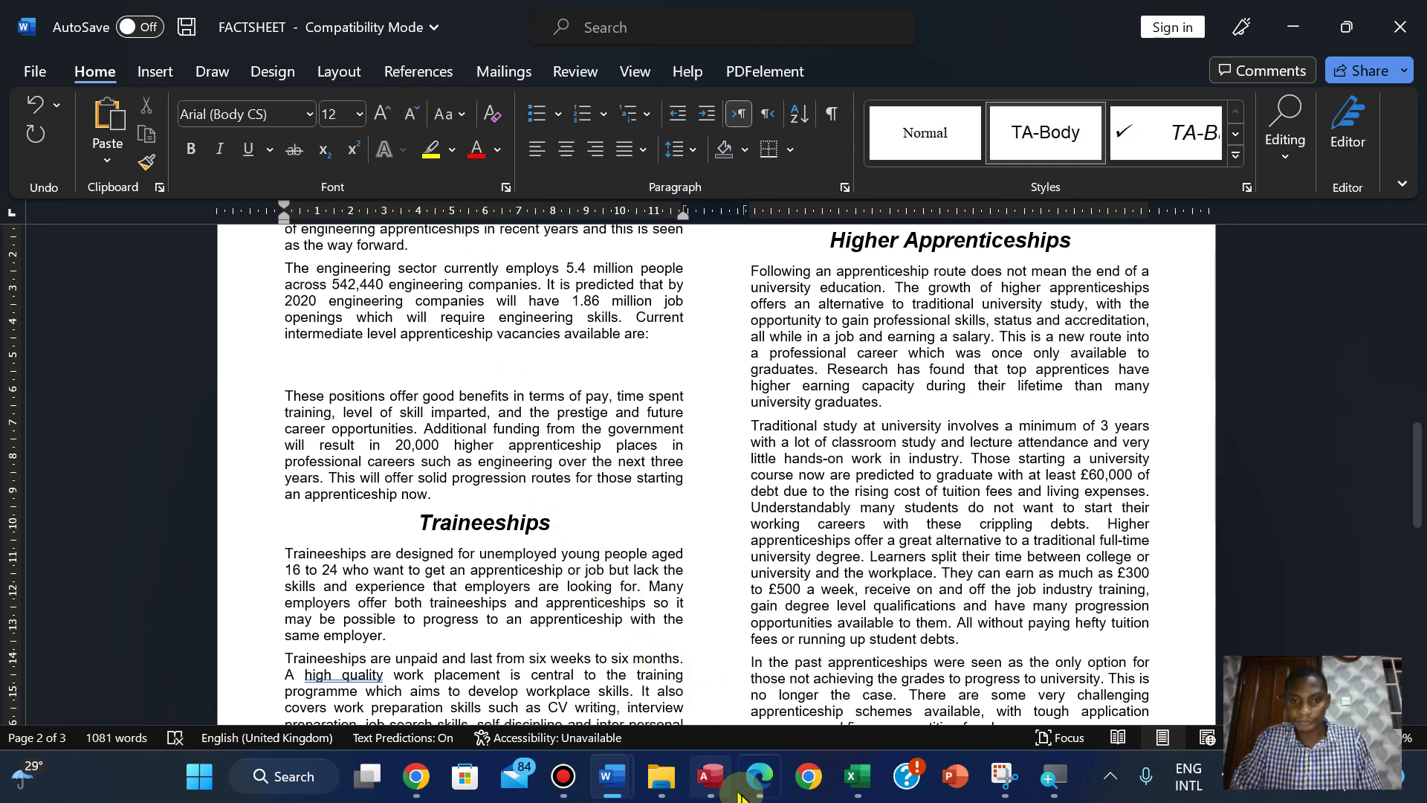
Step: Open the extract file from File Explorer and copy its whole vacancy table
left_click(759, 779)
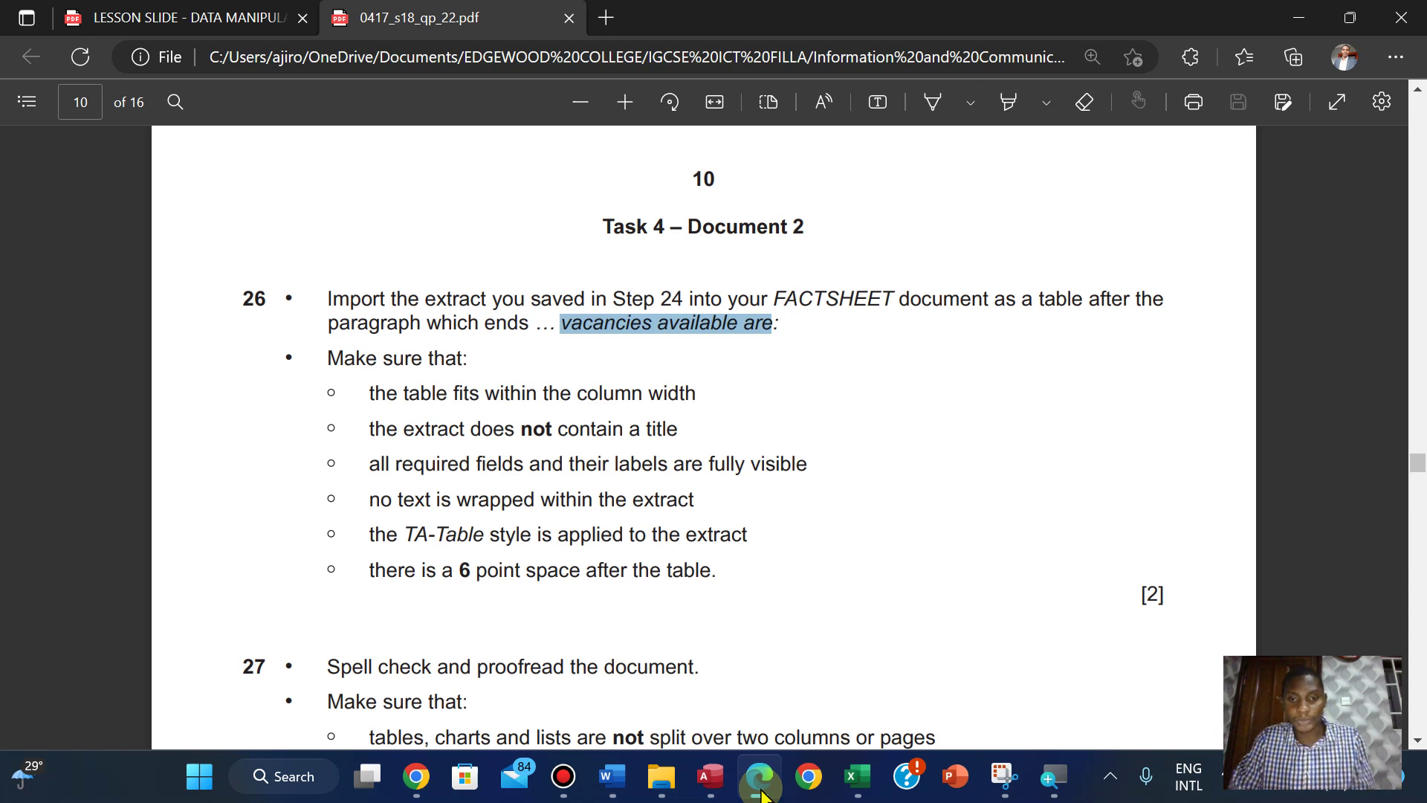
mouse_move(621, 794)
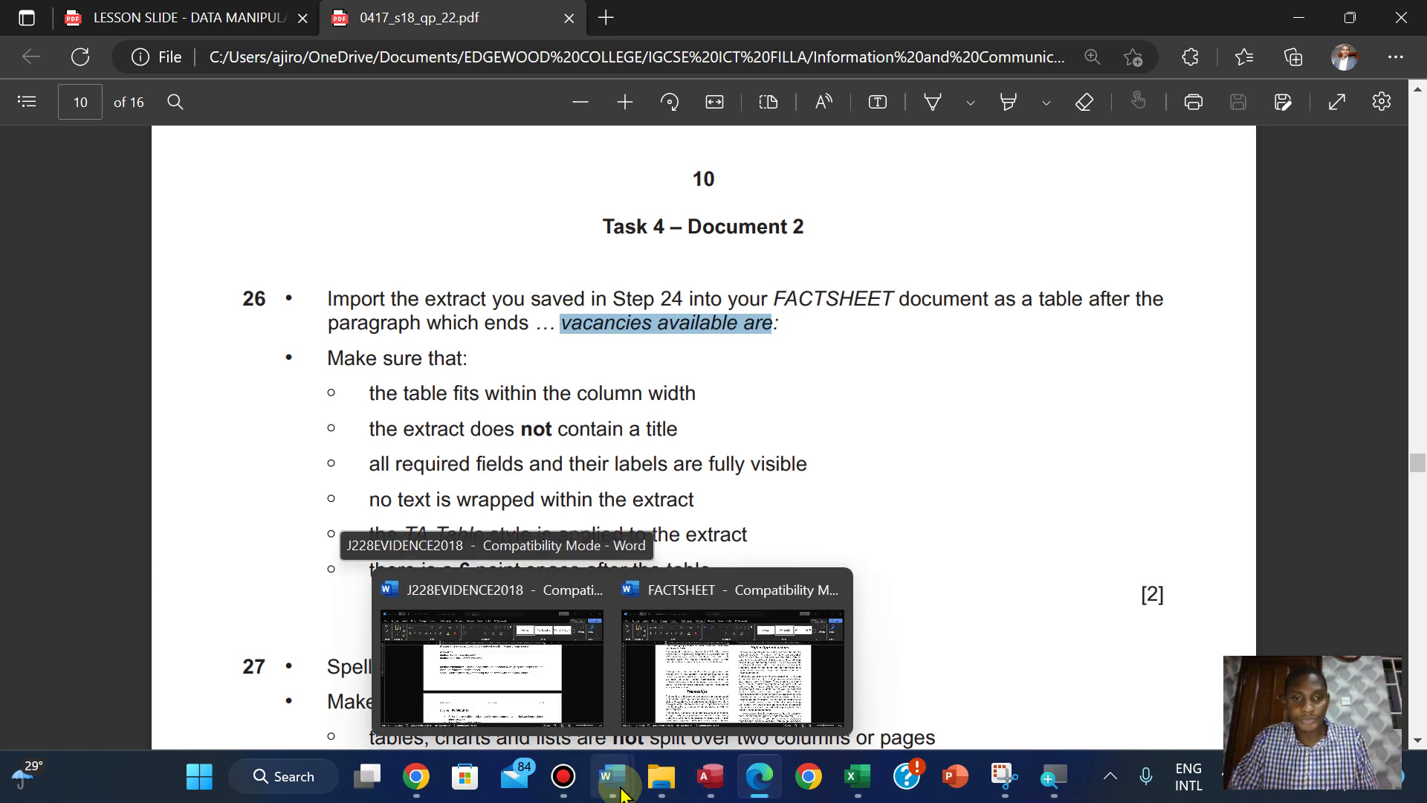
left_click(658, 795)
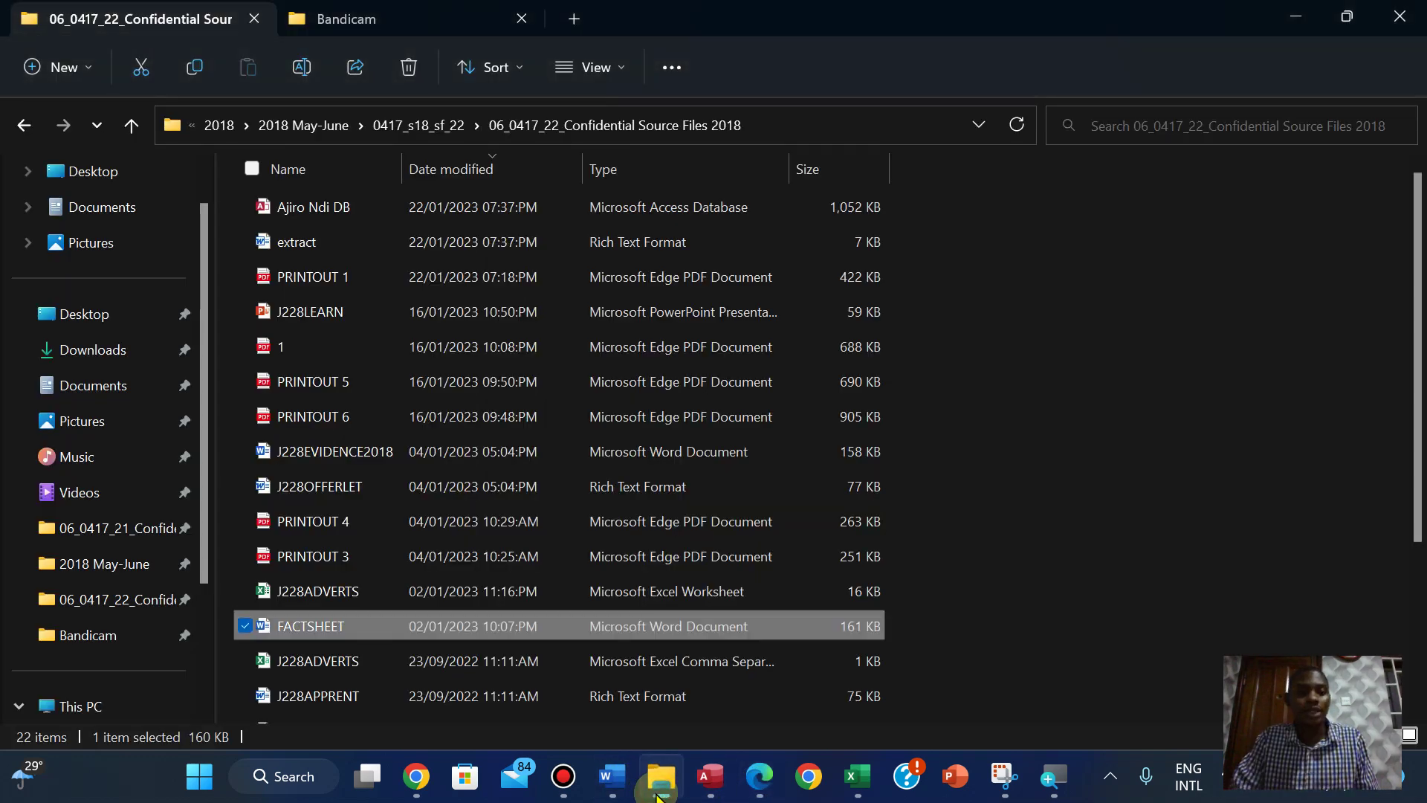
double_click(327, 242)
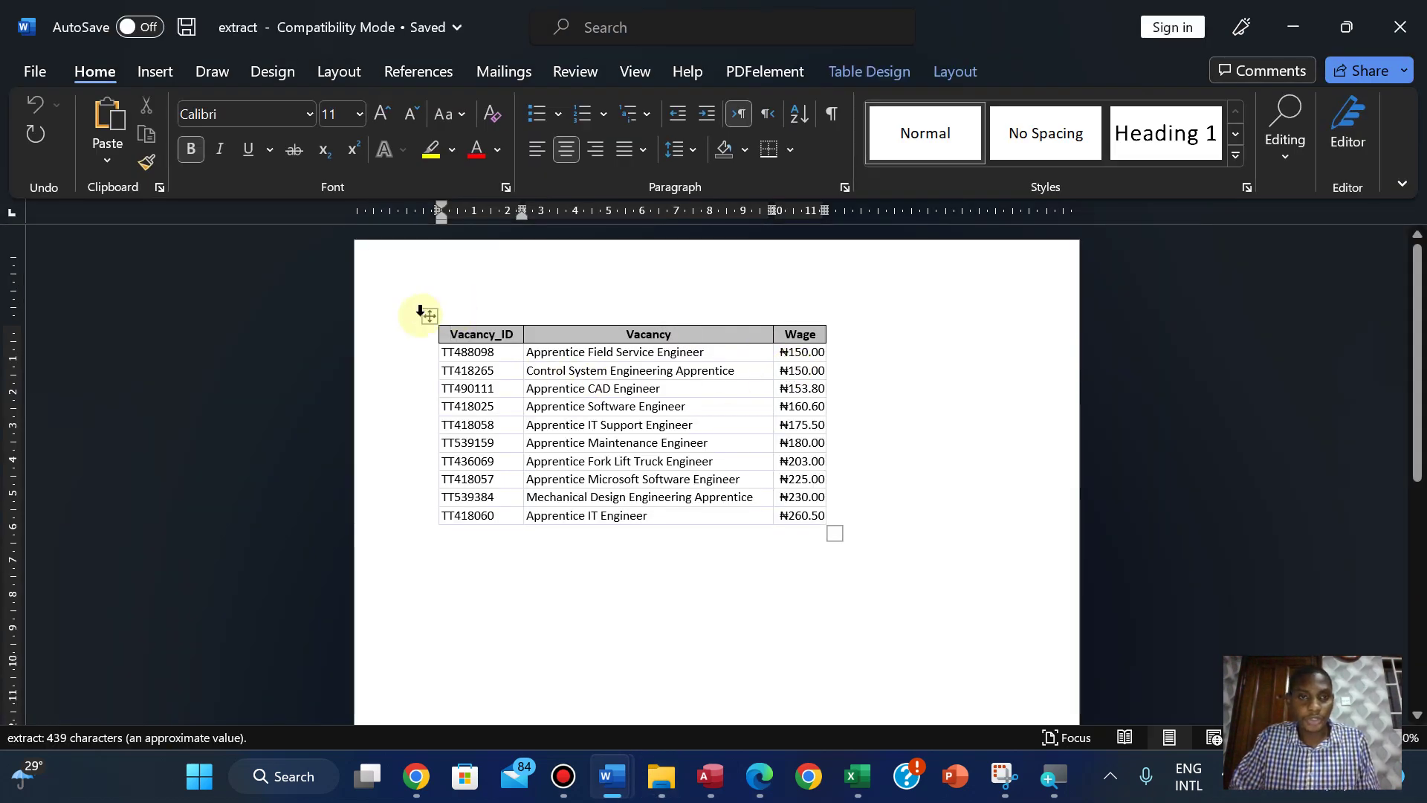
left_click(427, 316)
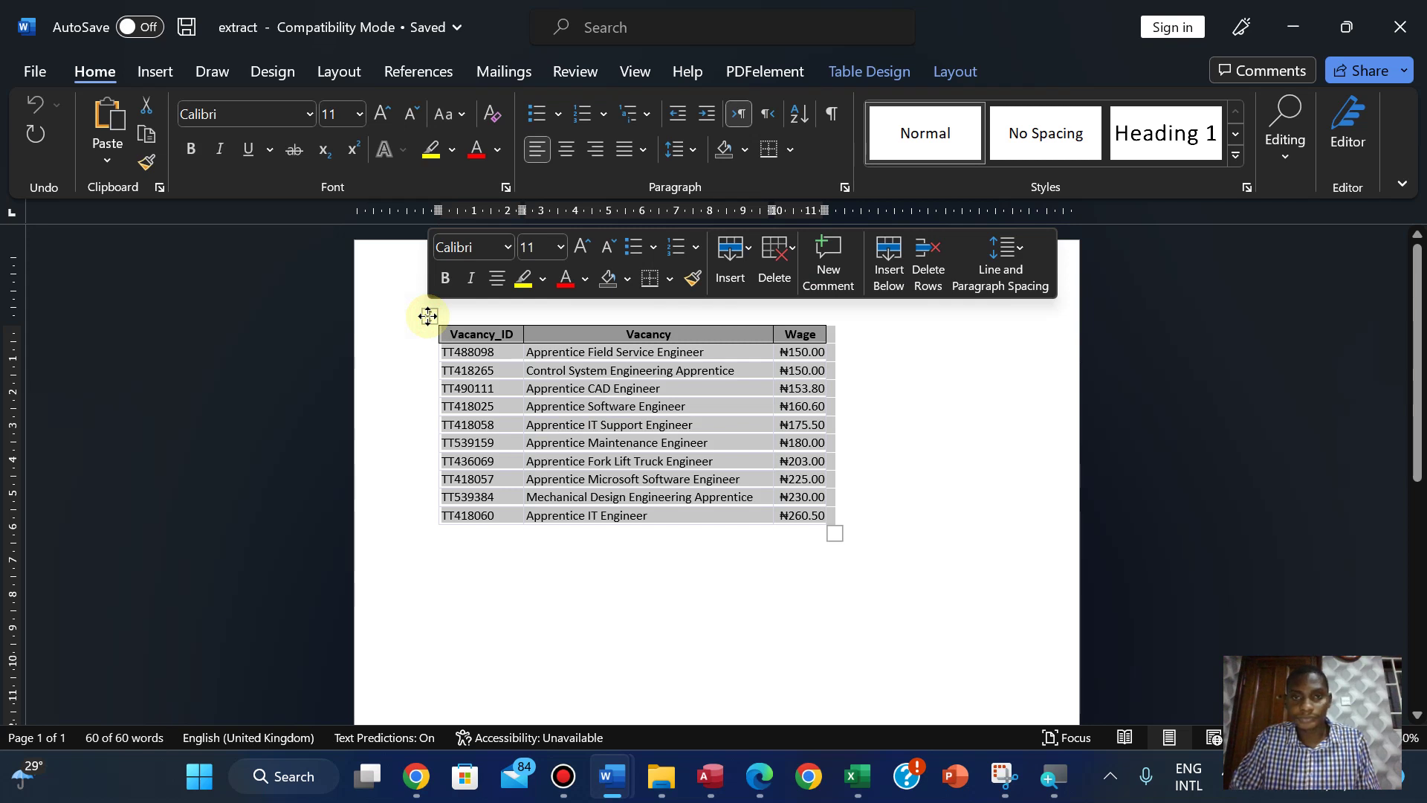
right_click(427, 316)
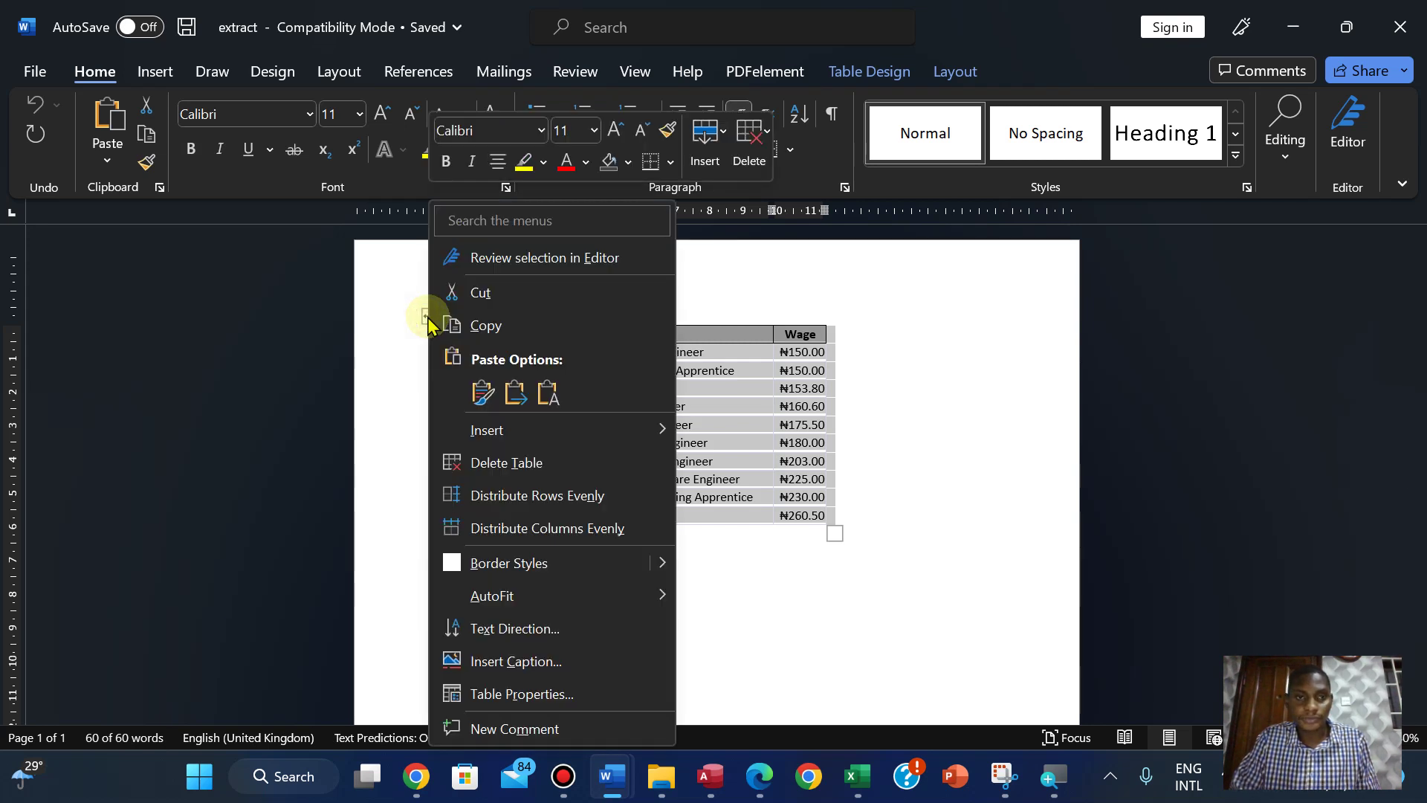
left_click(479, 327)
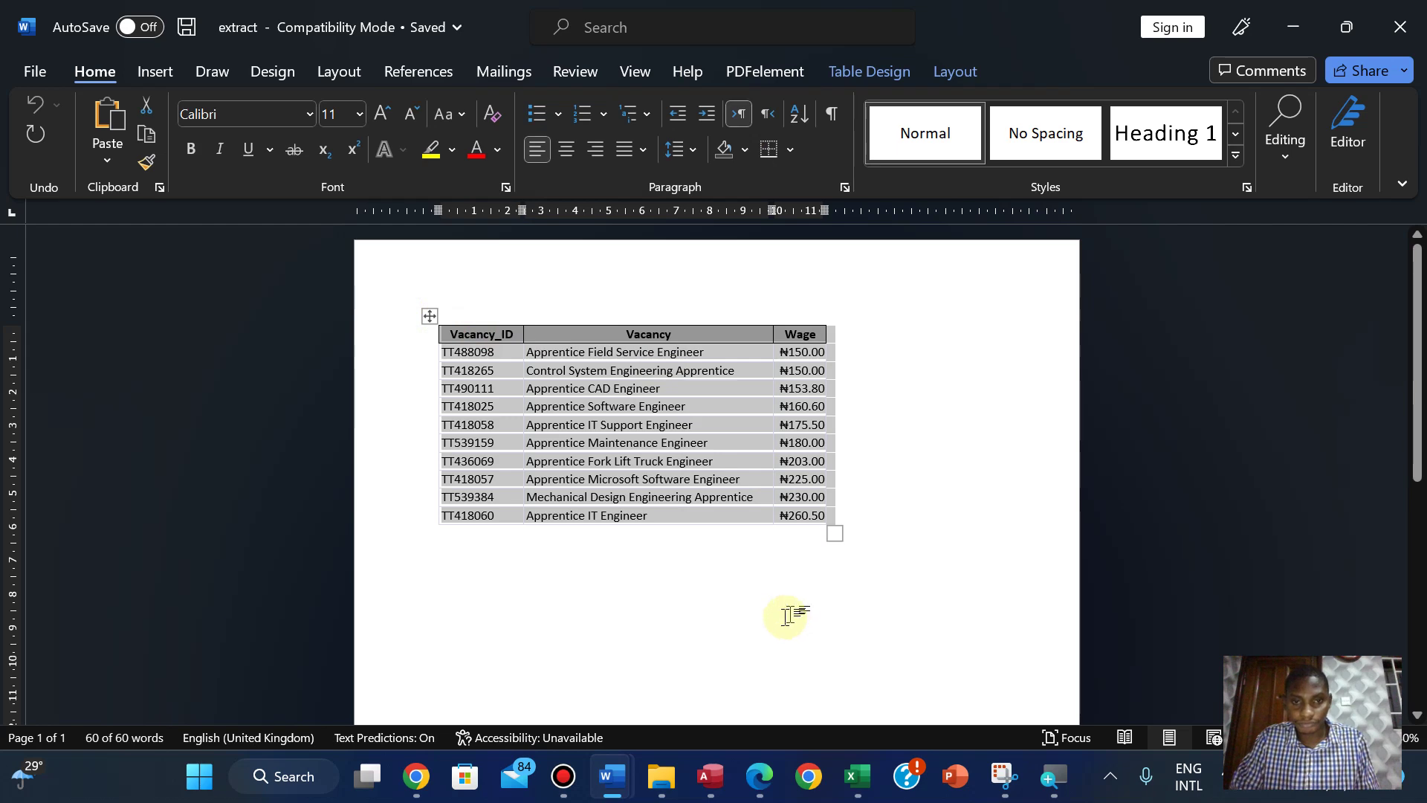
Step: Paste the vacancy table onto the empty line after 'vacancies available are:'
mouse_move(613, 777)
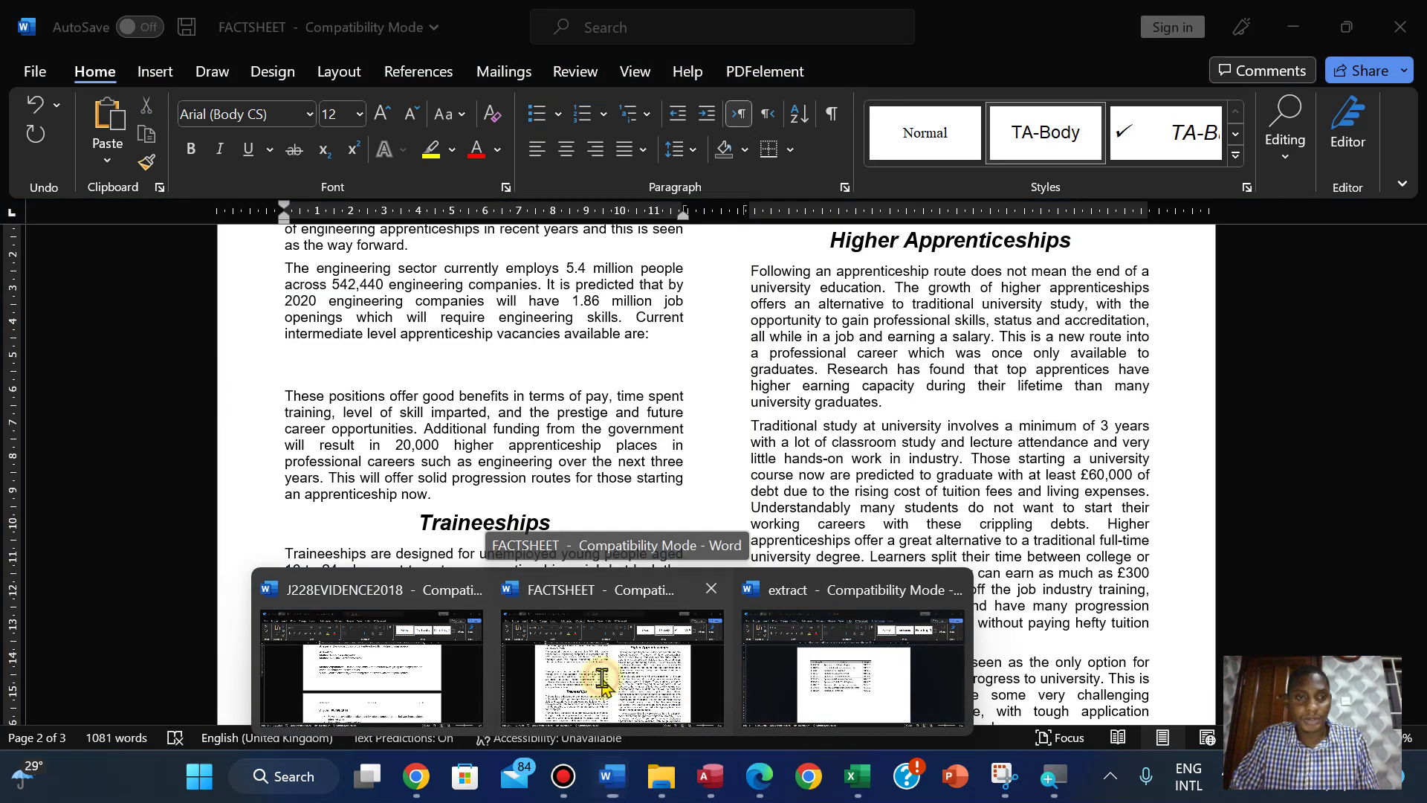
left_click(607, 687)
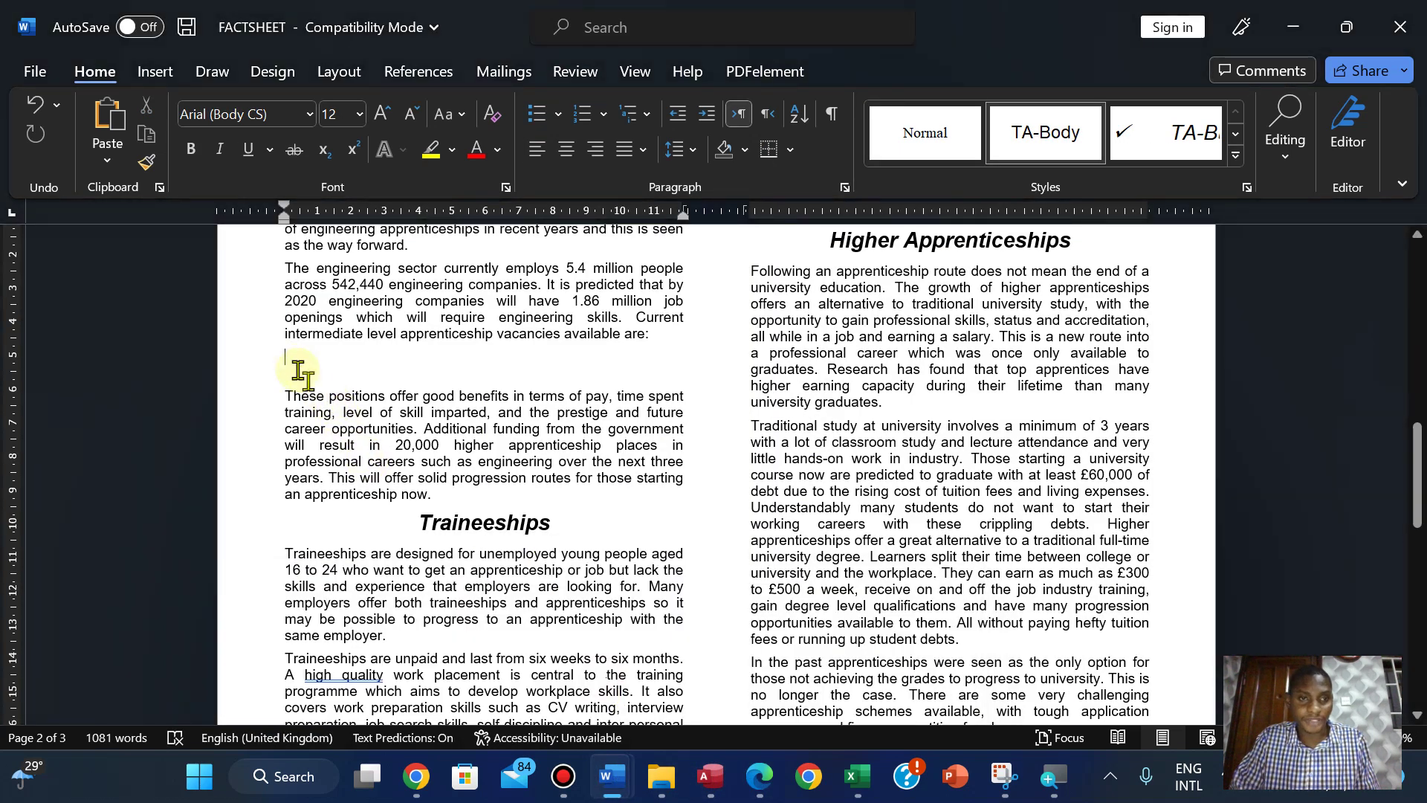
left_click(293, 364)
key("ctrl+v")
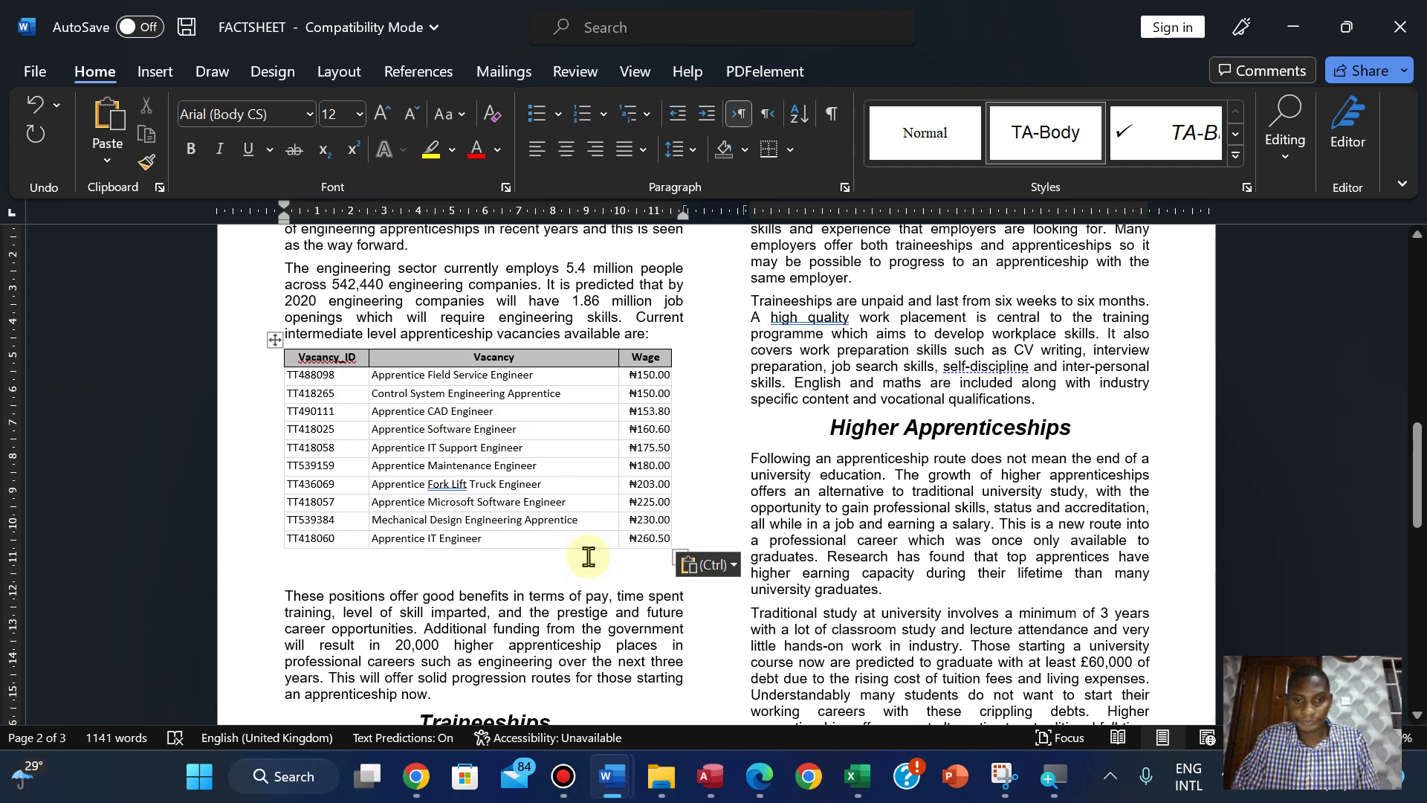
Step: Make the empty line below the pasted table 6 pt
left_click(761, 782)
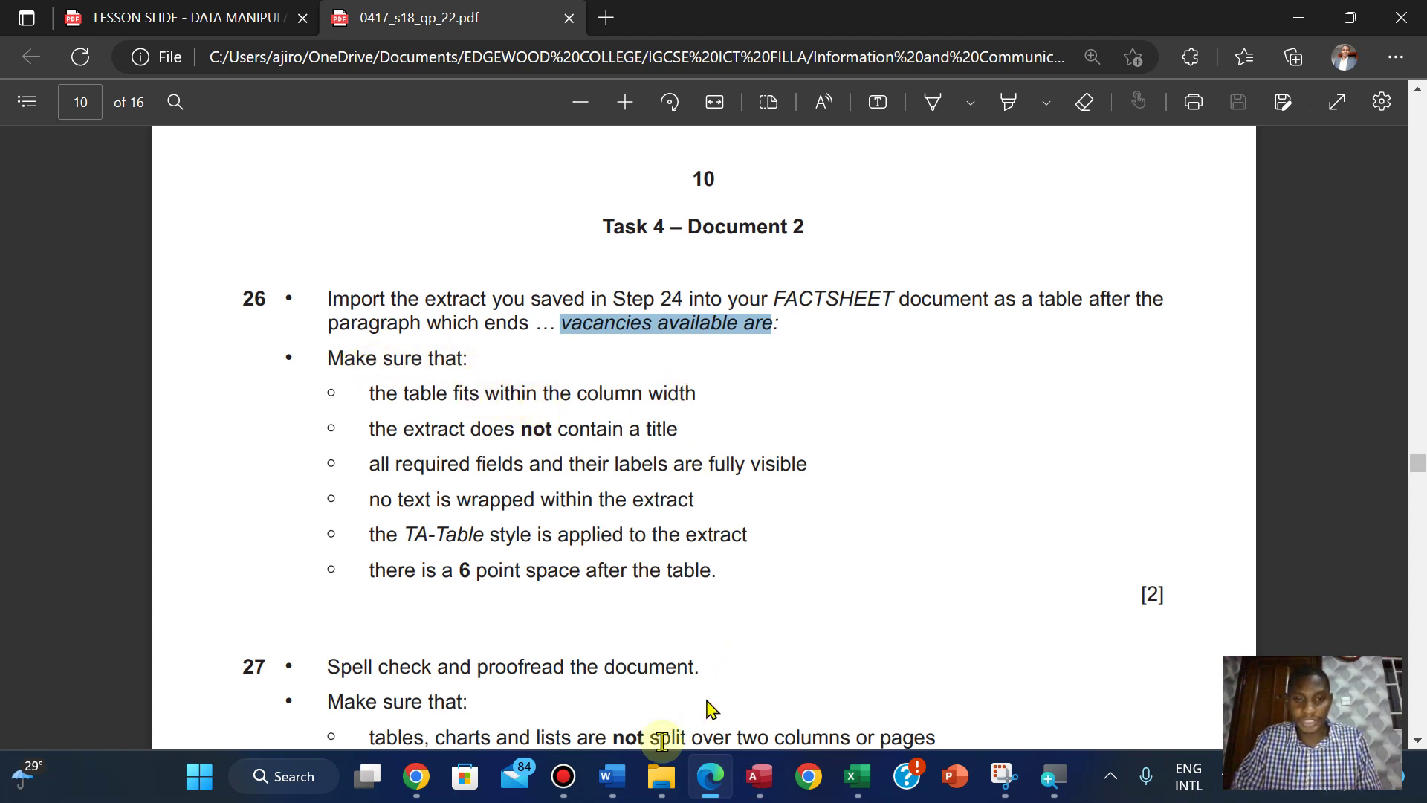
mouse_move(611, 773)
mouse_move(693, 691)
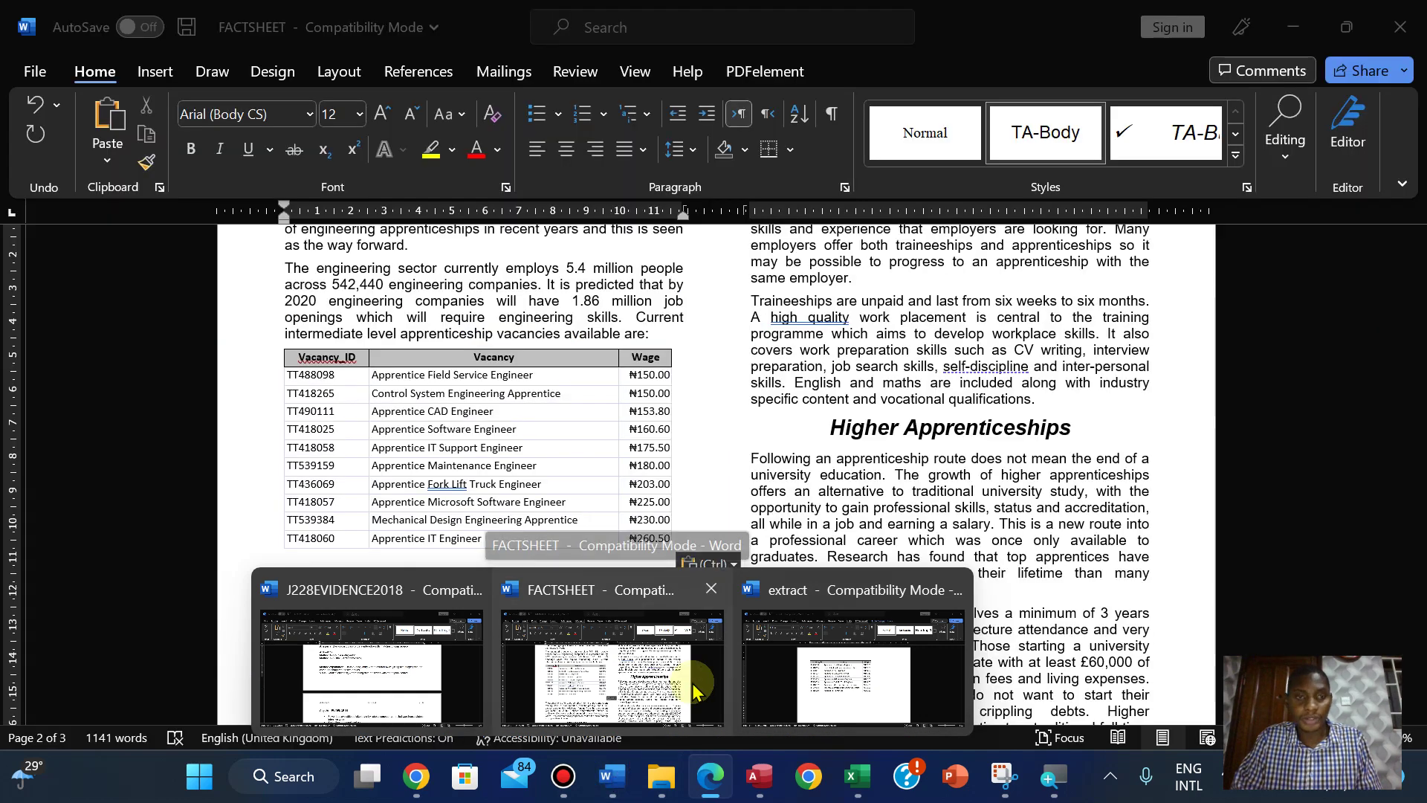
left_click(627, 671)
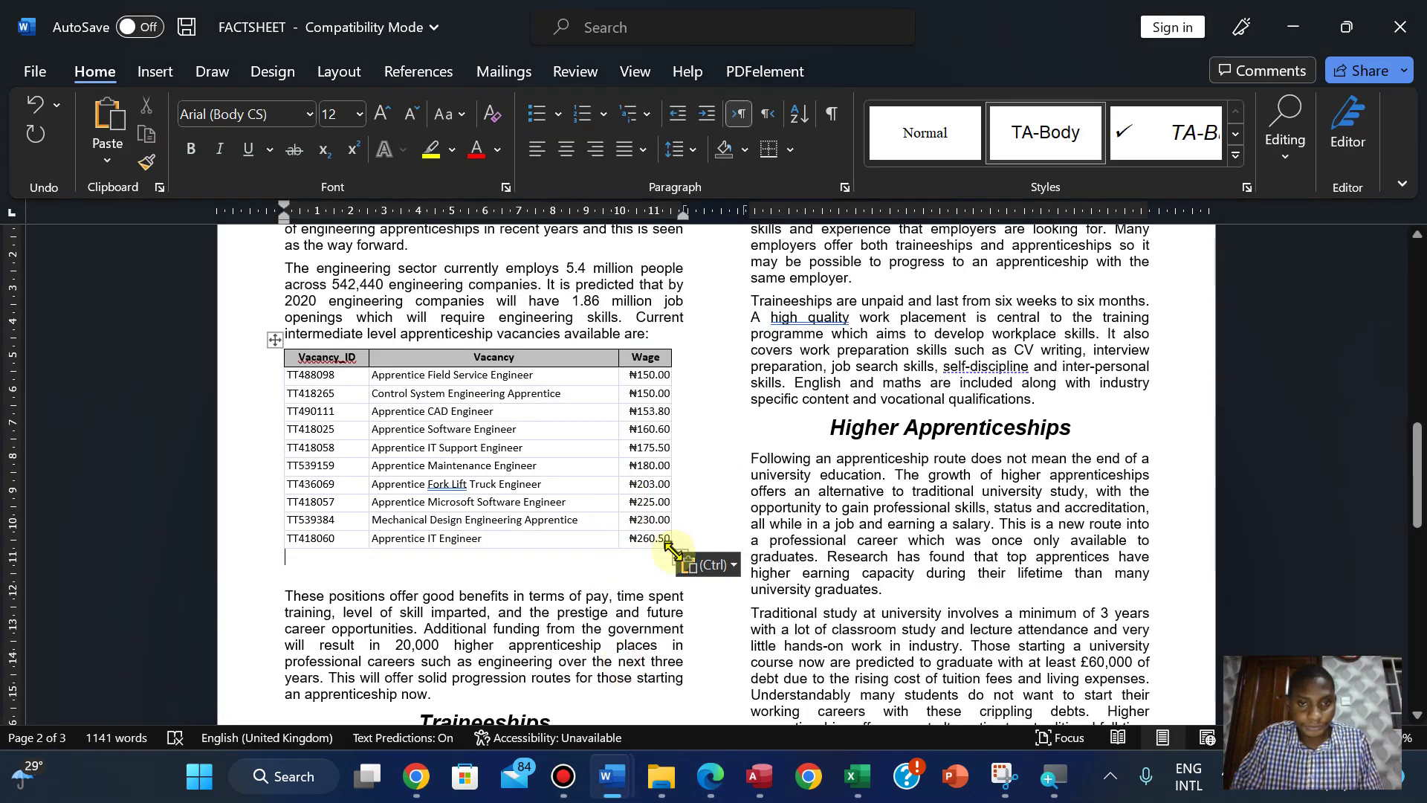
left_click(437, 484)
left_click(648, 449)
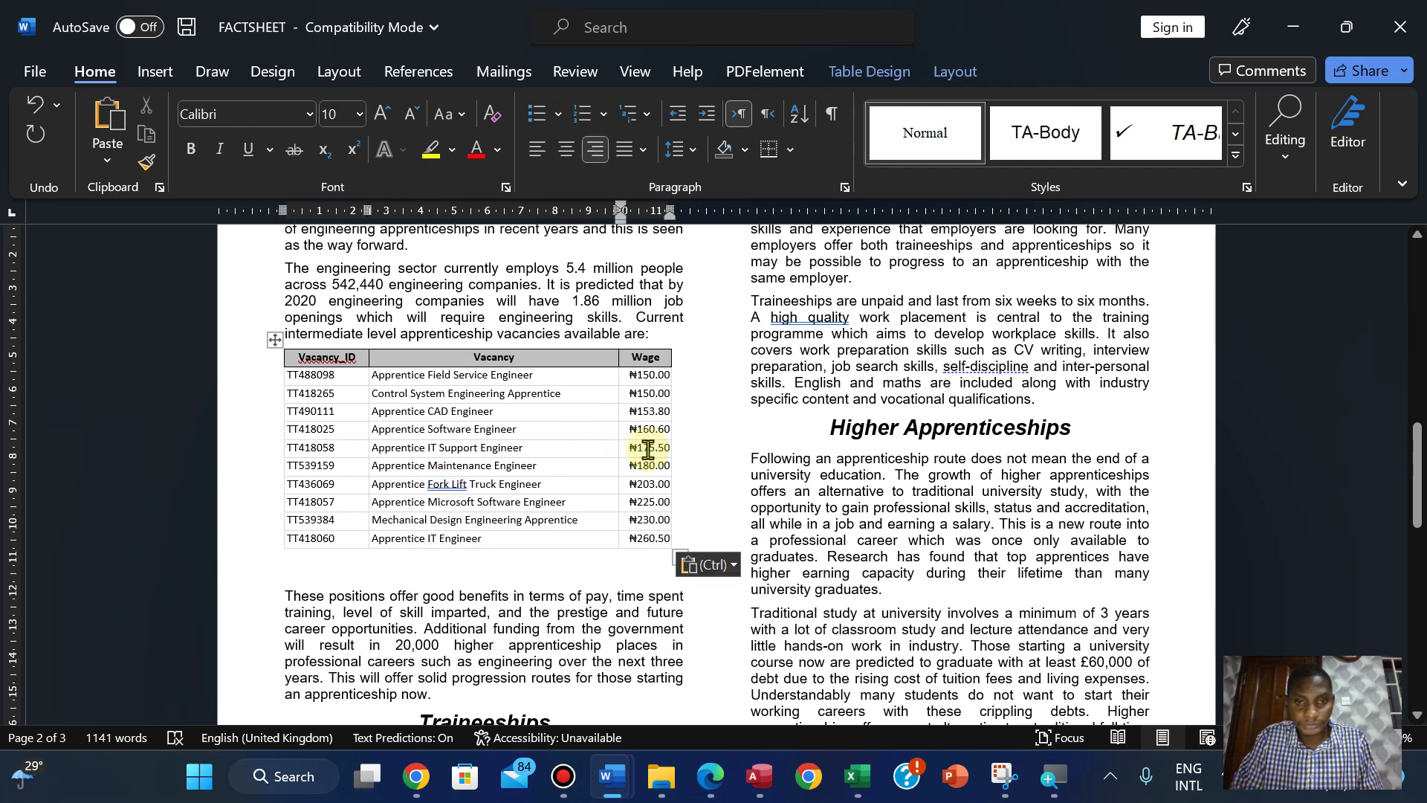
left_click(665, 301)
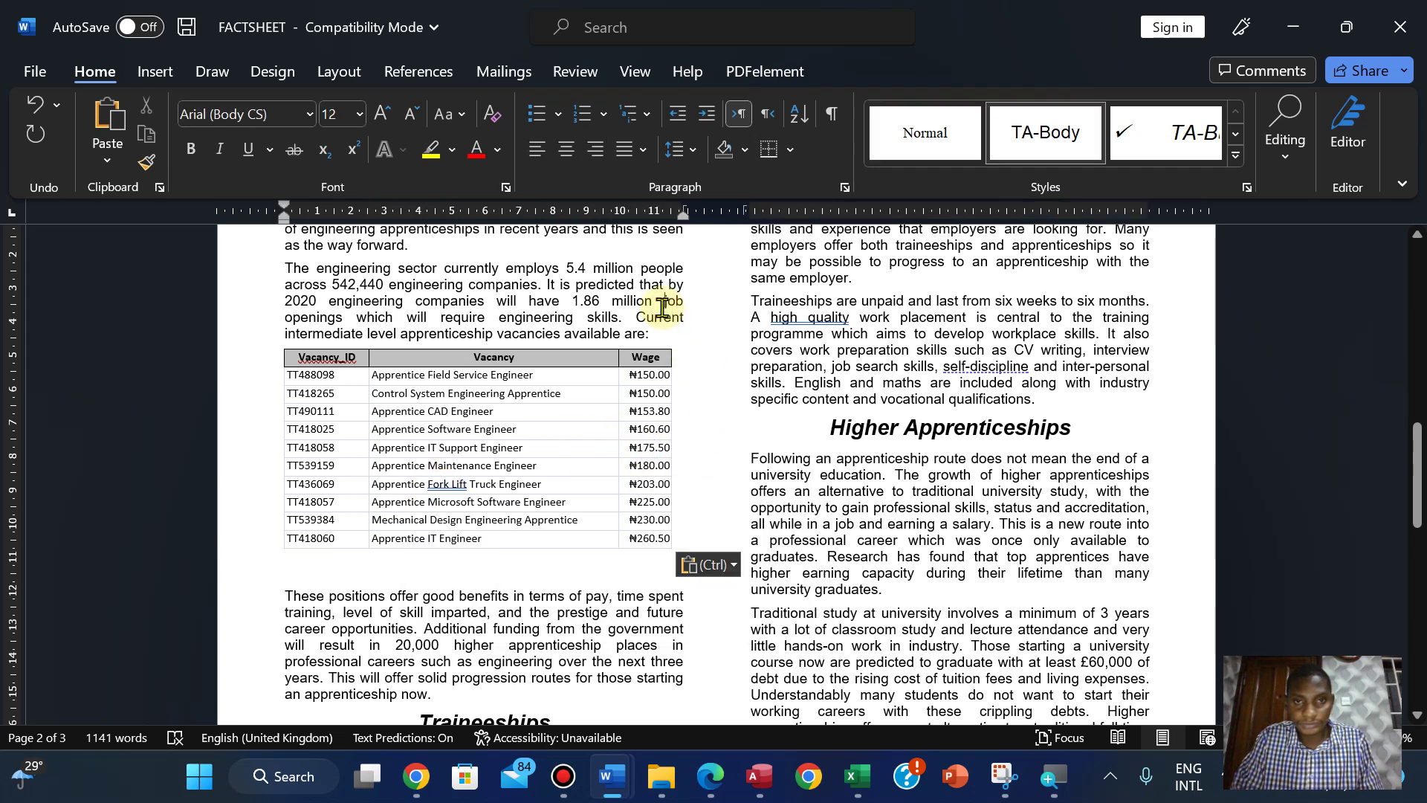
left_click(480, 579)
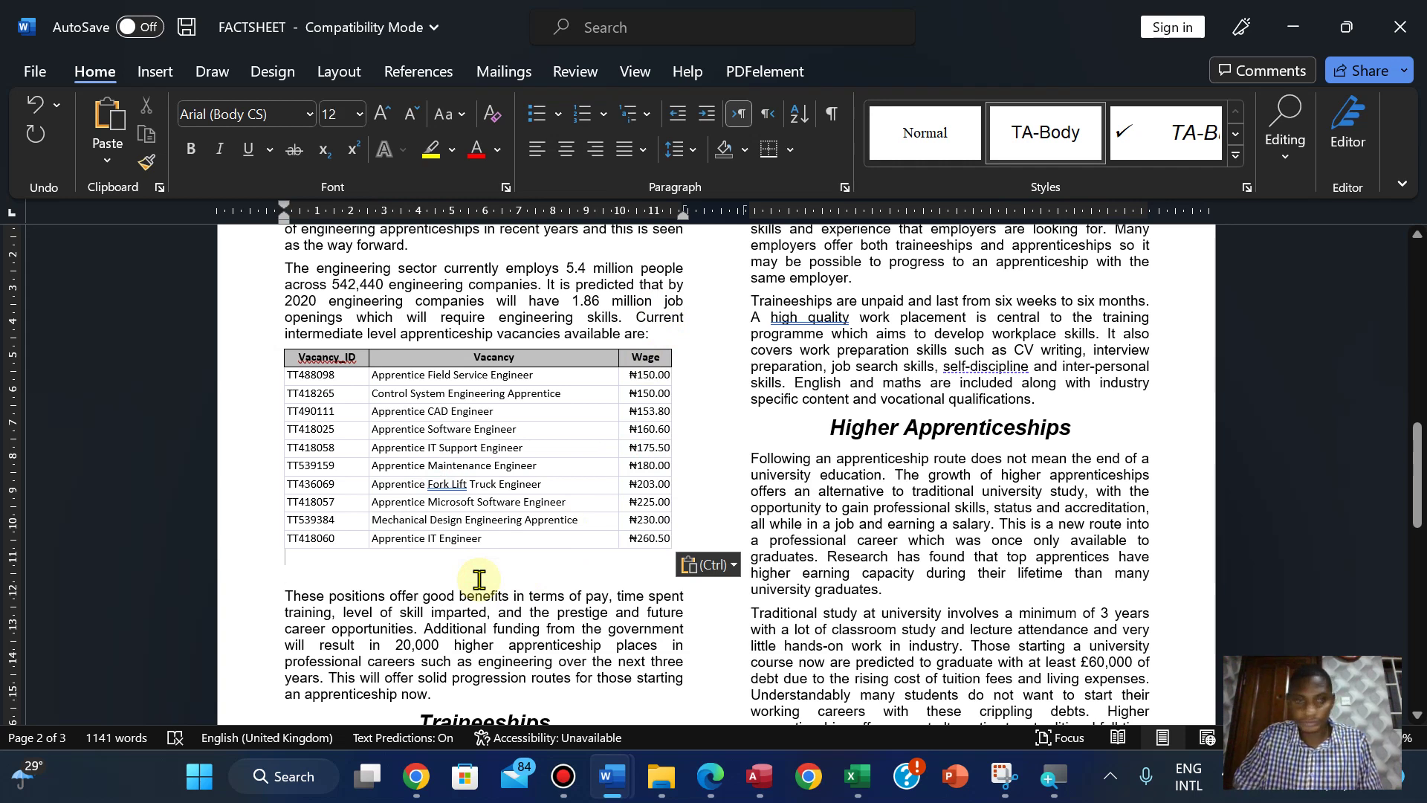
key("ctrl+z")
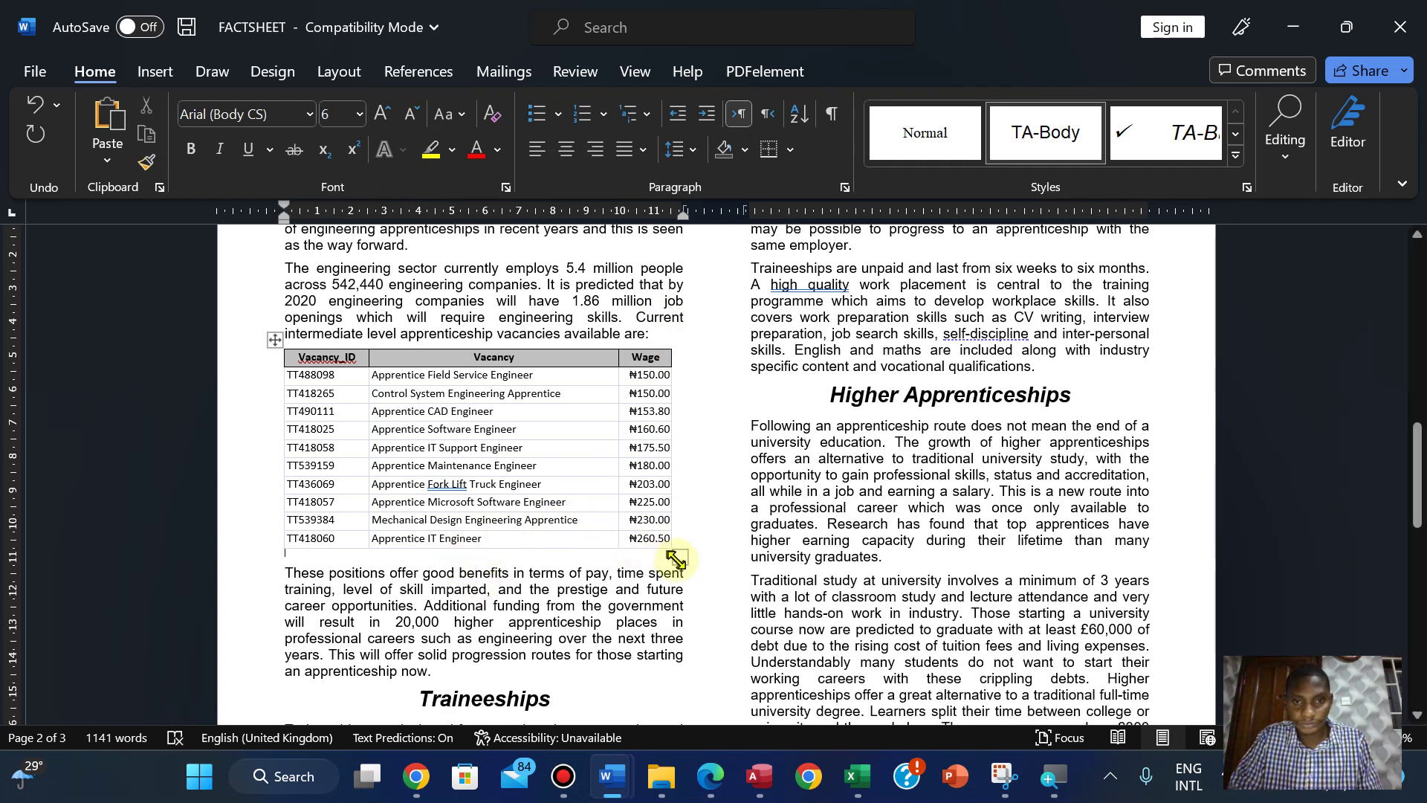
Step: Resize the table to the column width, using gridlines to check the edge
left_click_drag(677, 559, 683, 560)
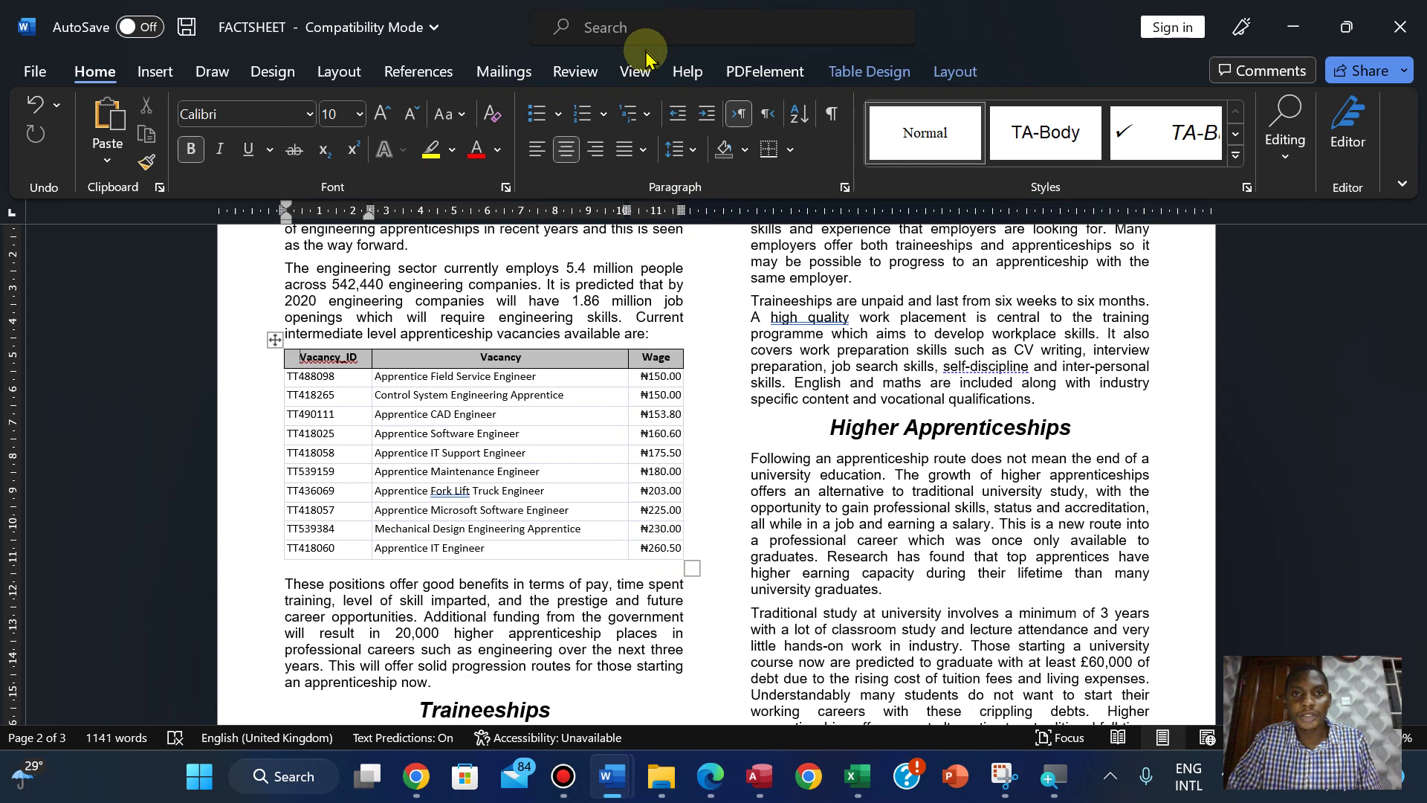
left_click(635, 71)
left_click(609, 136)
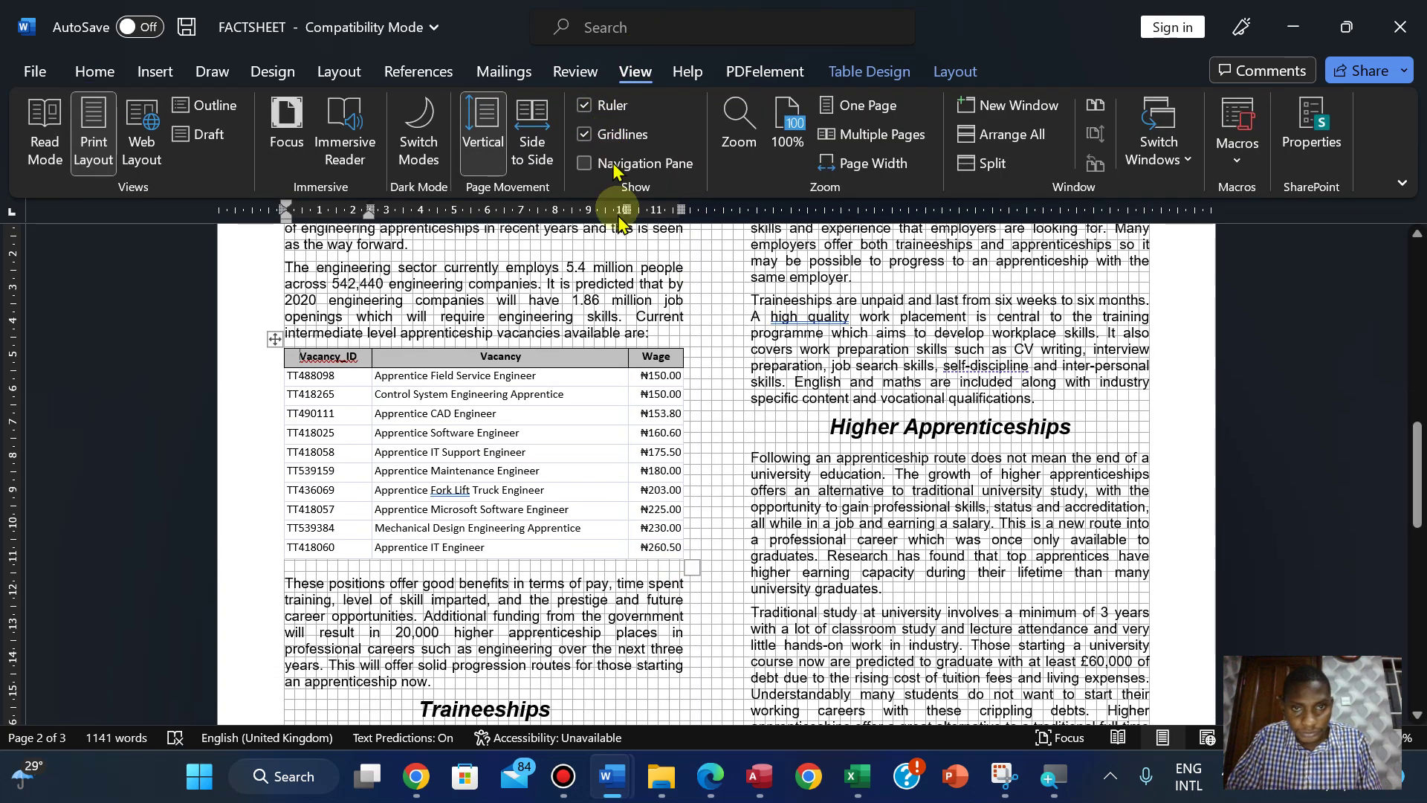
left_click_drag(690, 568, 679, 559)
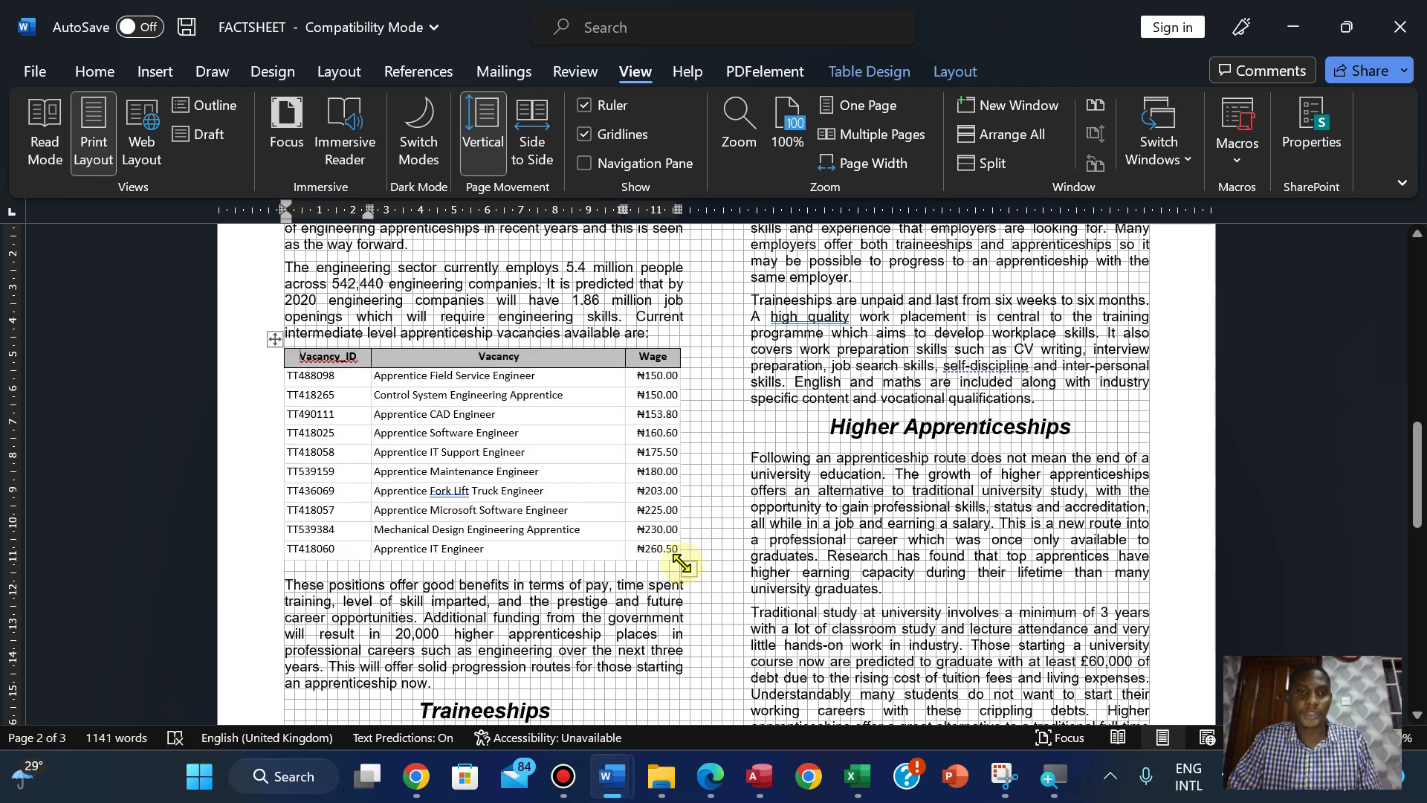
left_click(585, 133)
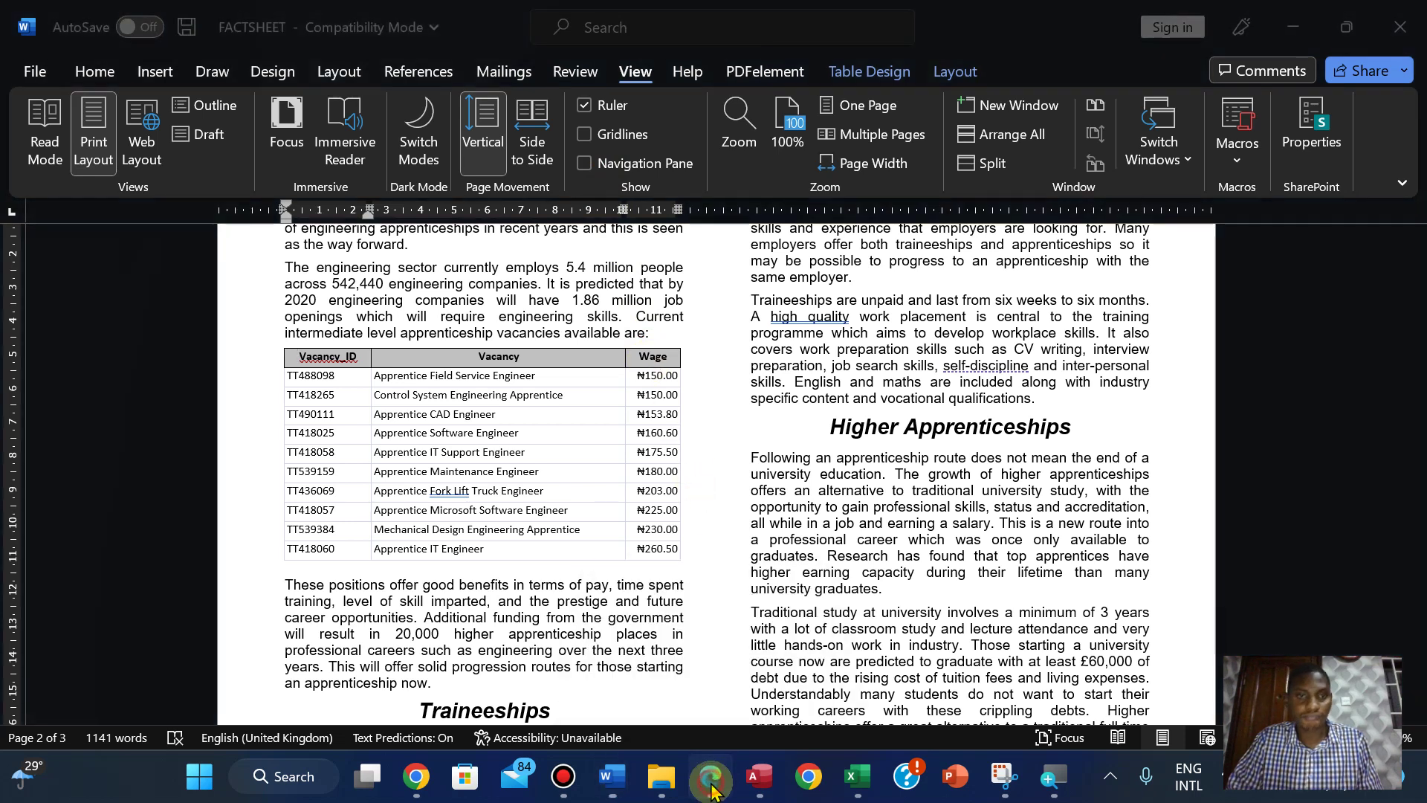
Step: Compare the table against the exam paper's table requirements
left_click(711, 780)
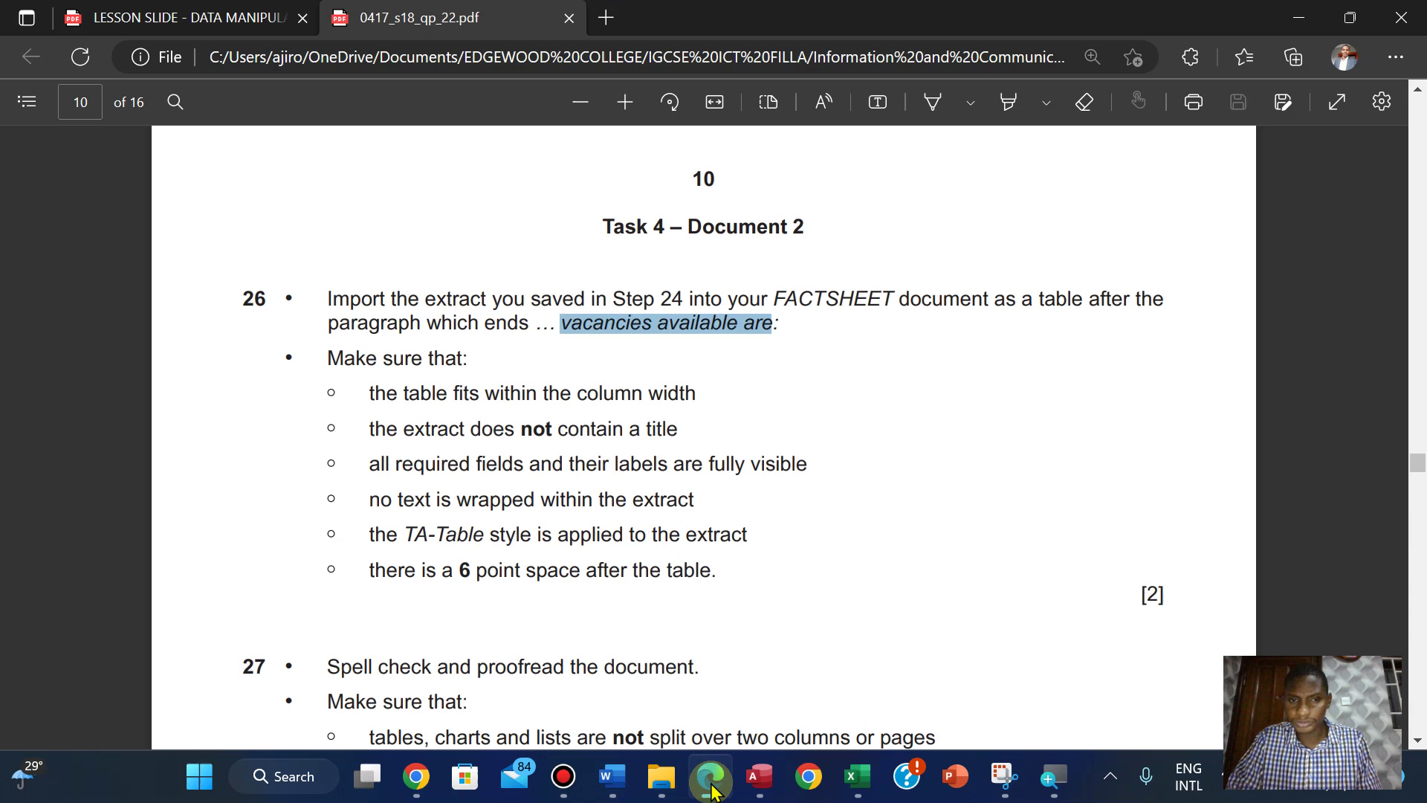
left_click(711, 780)
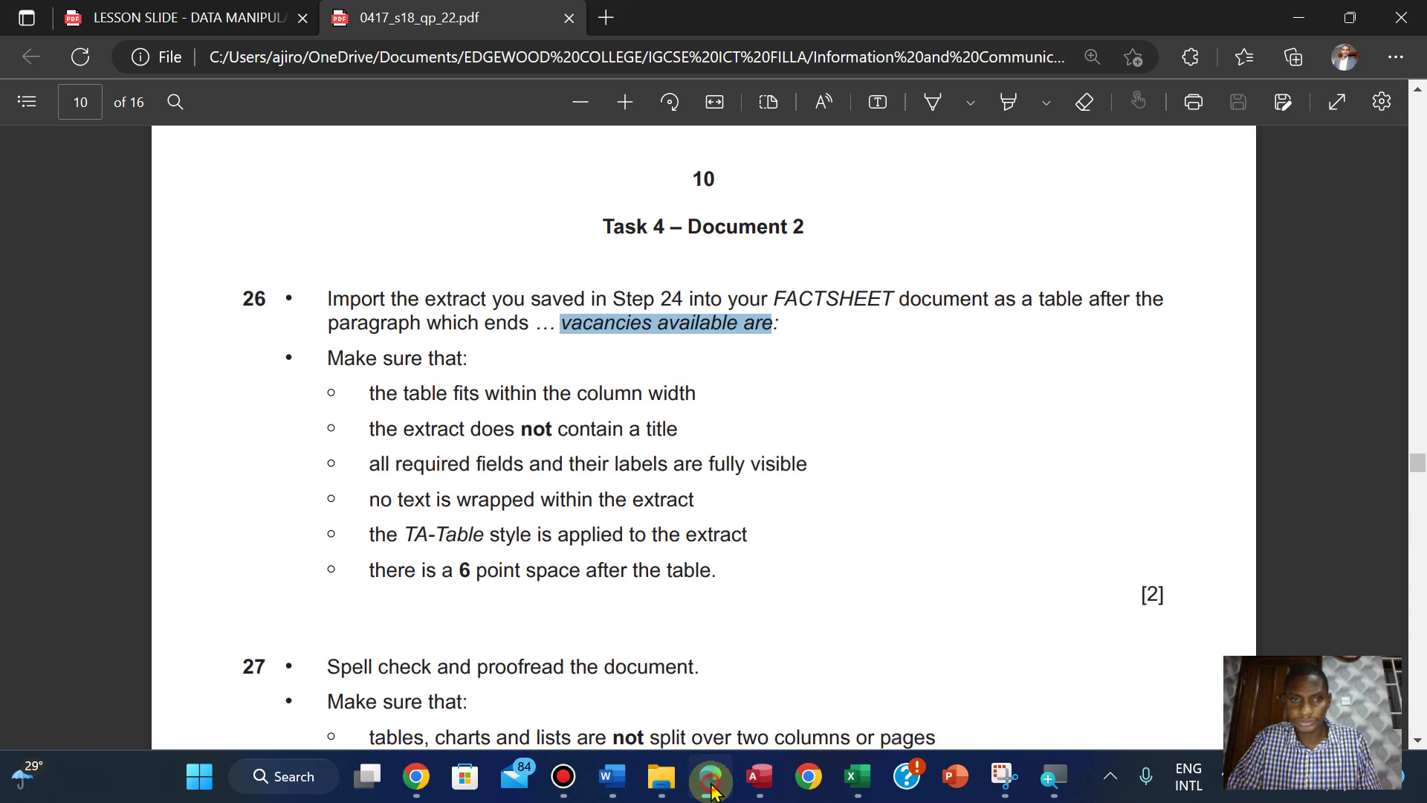
left_click(711, 780)
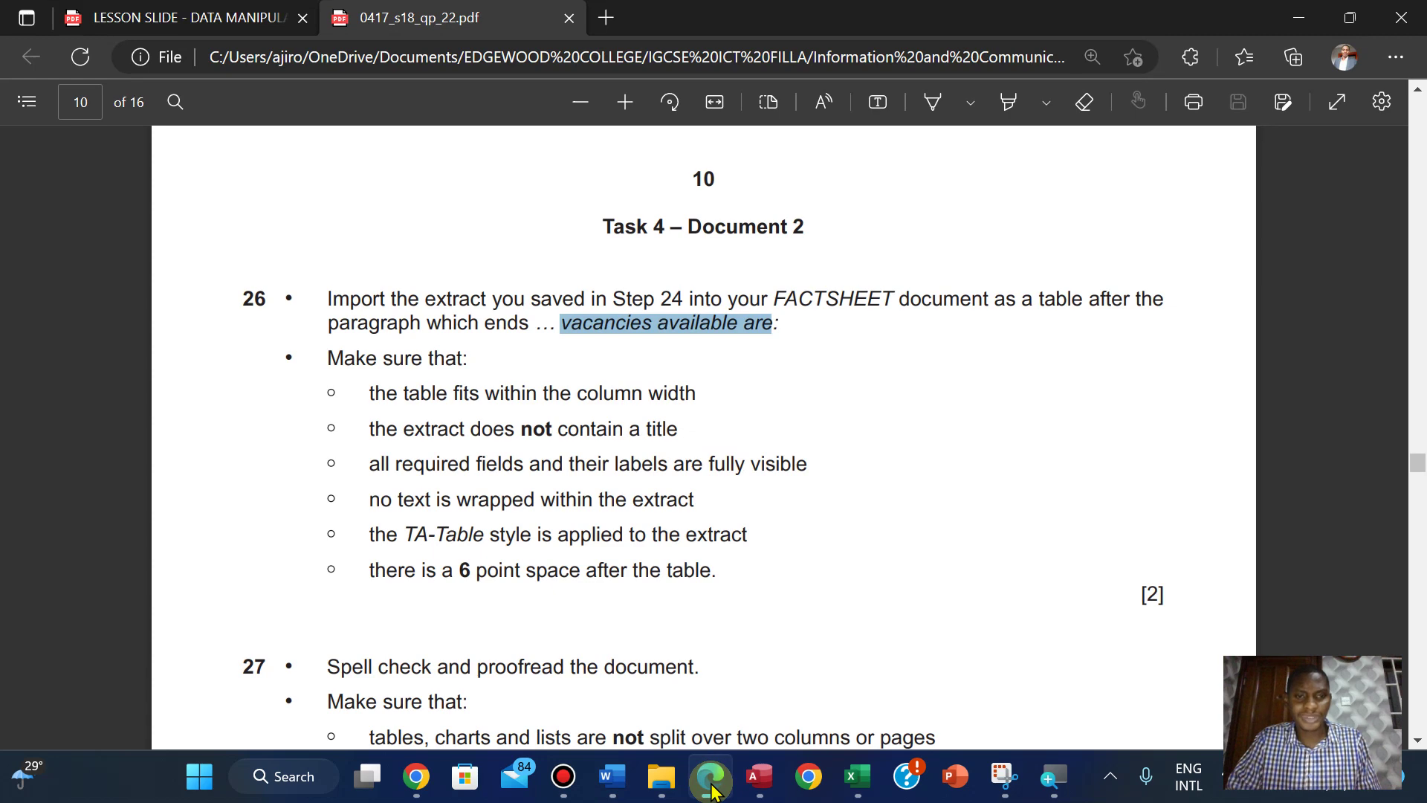
left_click(710, 780)
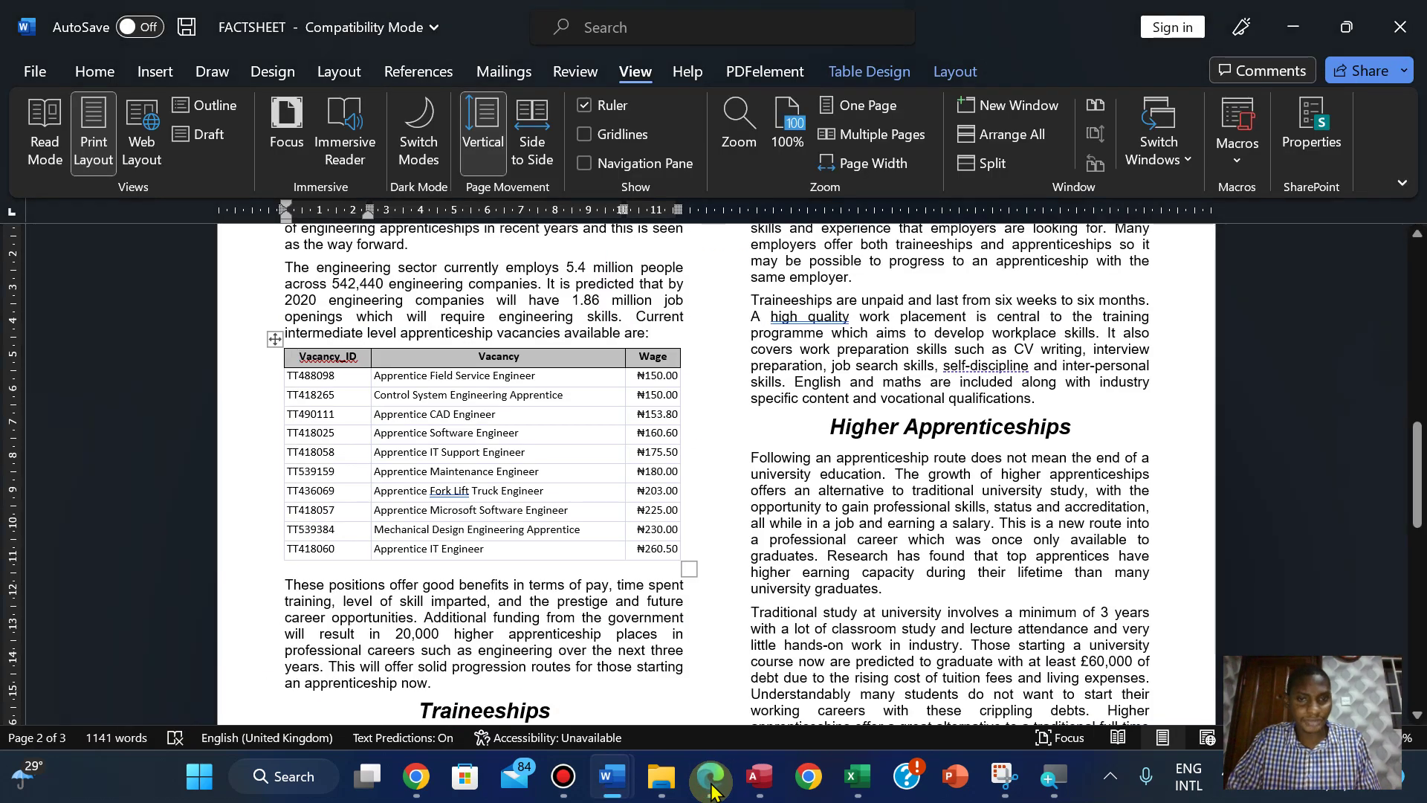
left_click(711, 784)
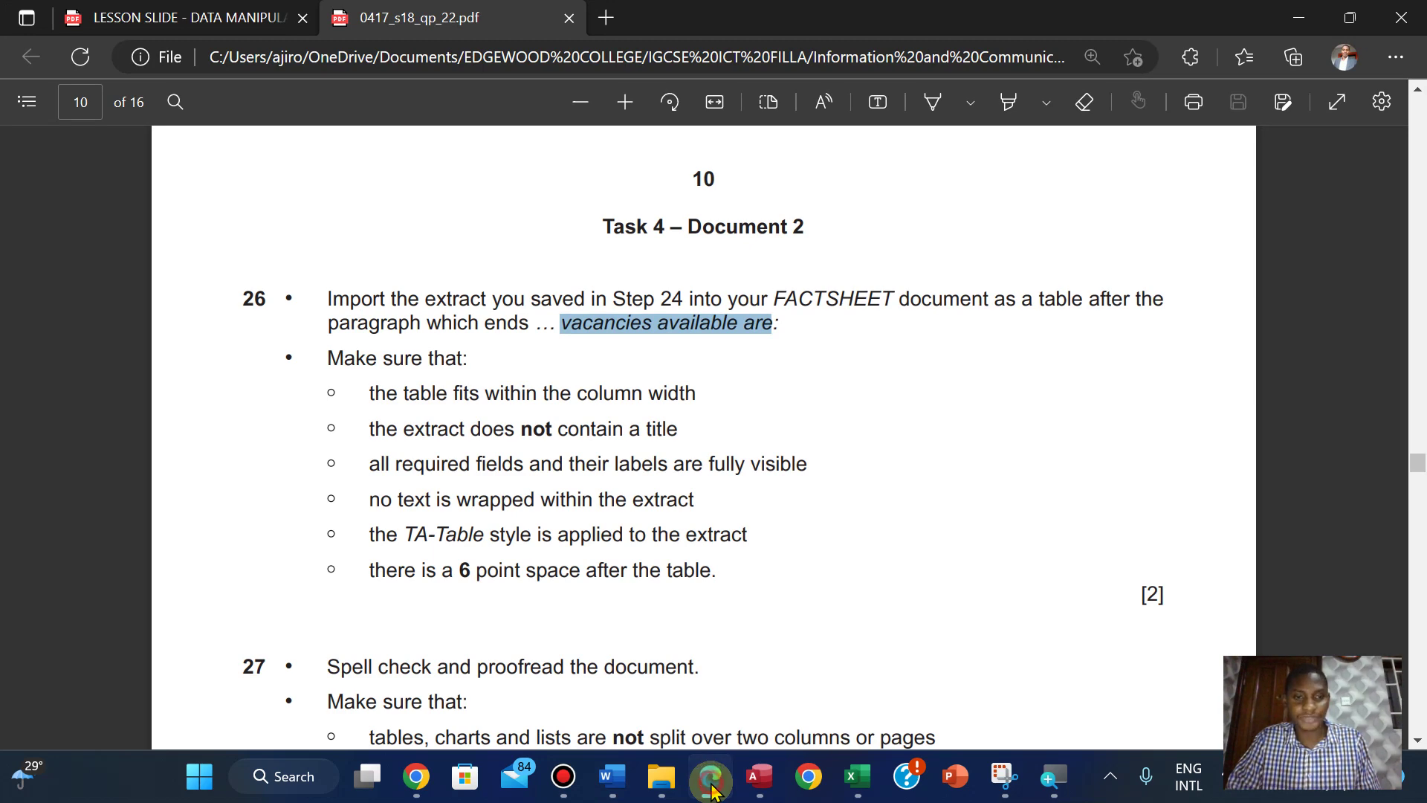
left_click(710, 784)
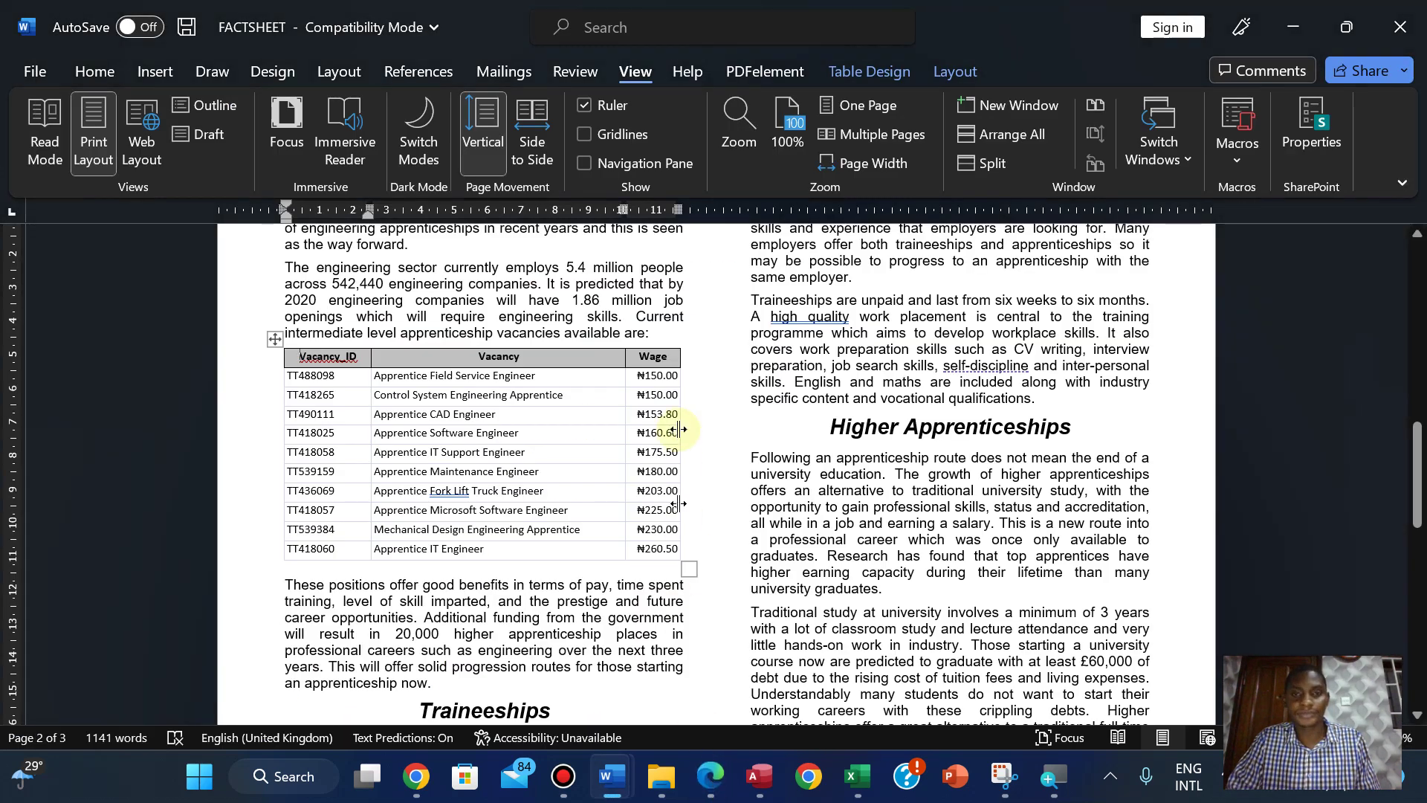
Step: Select the whole vacancies table and apply TA-Table from the Styles pane
left_click(270, 339)
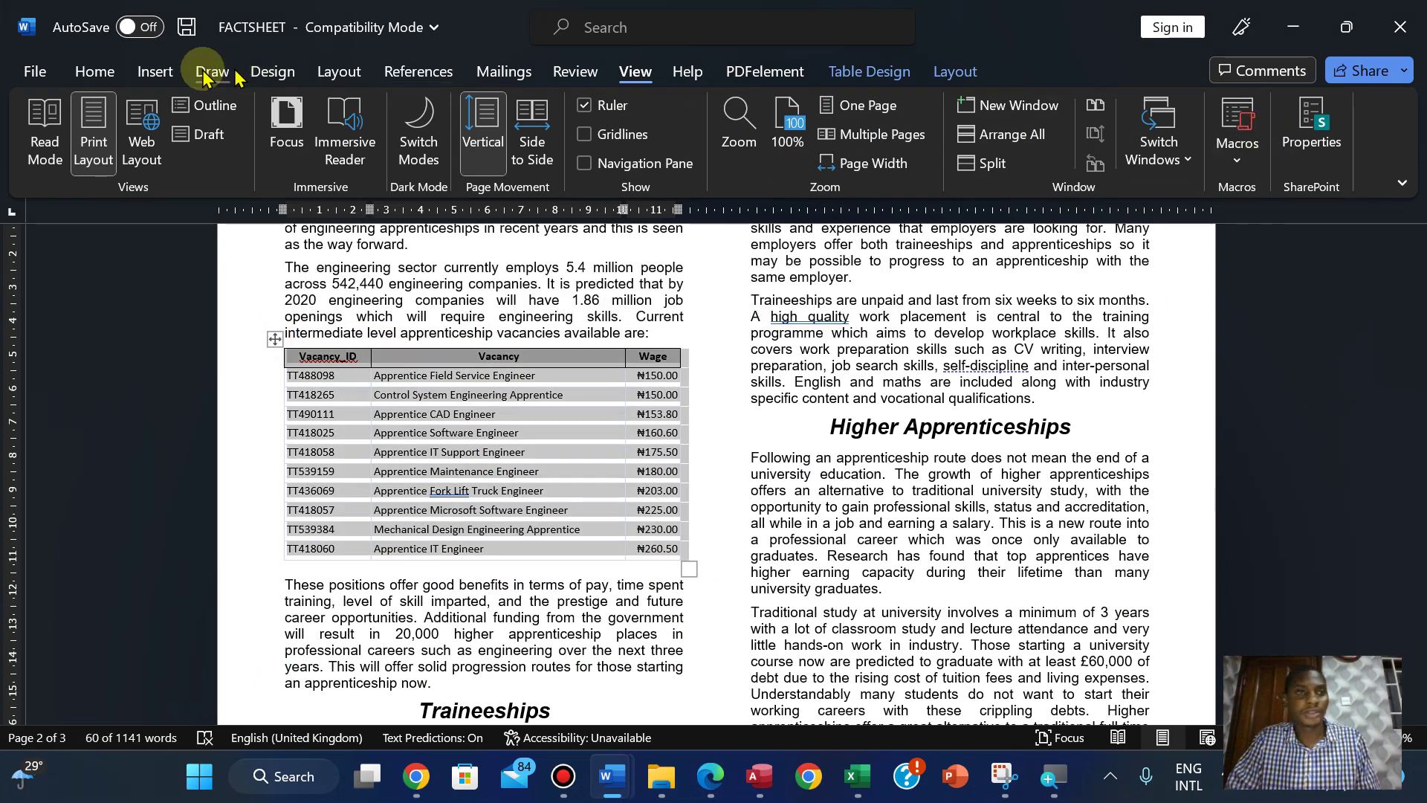
left_click(94, 71)
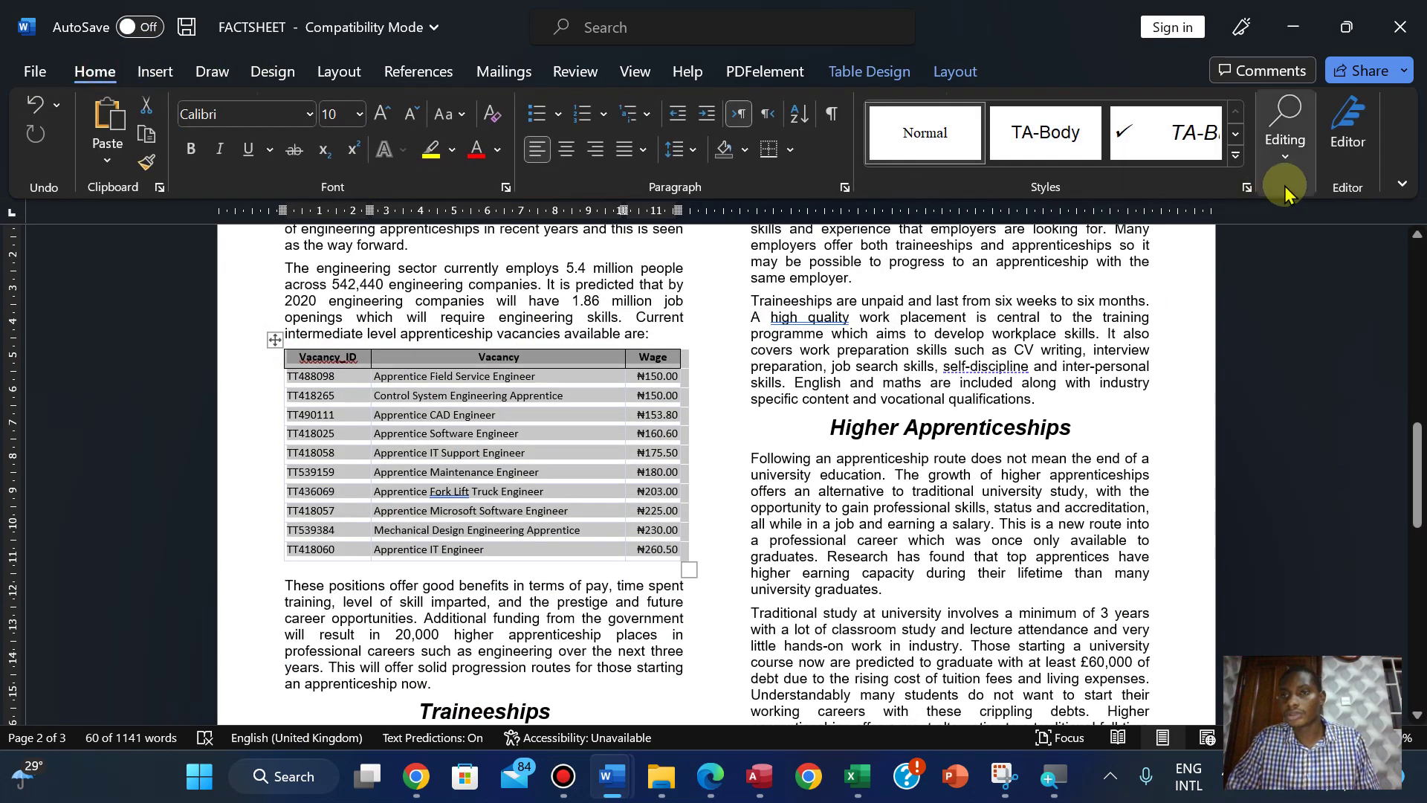
left_click(1247, 187)
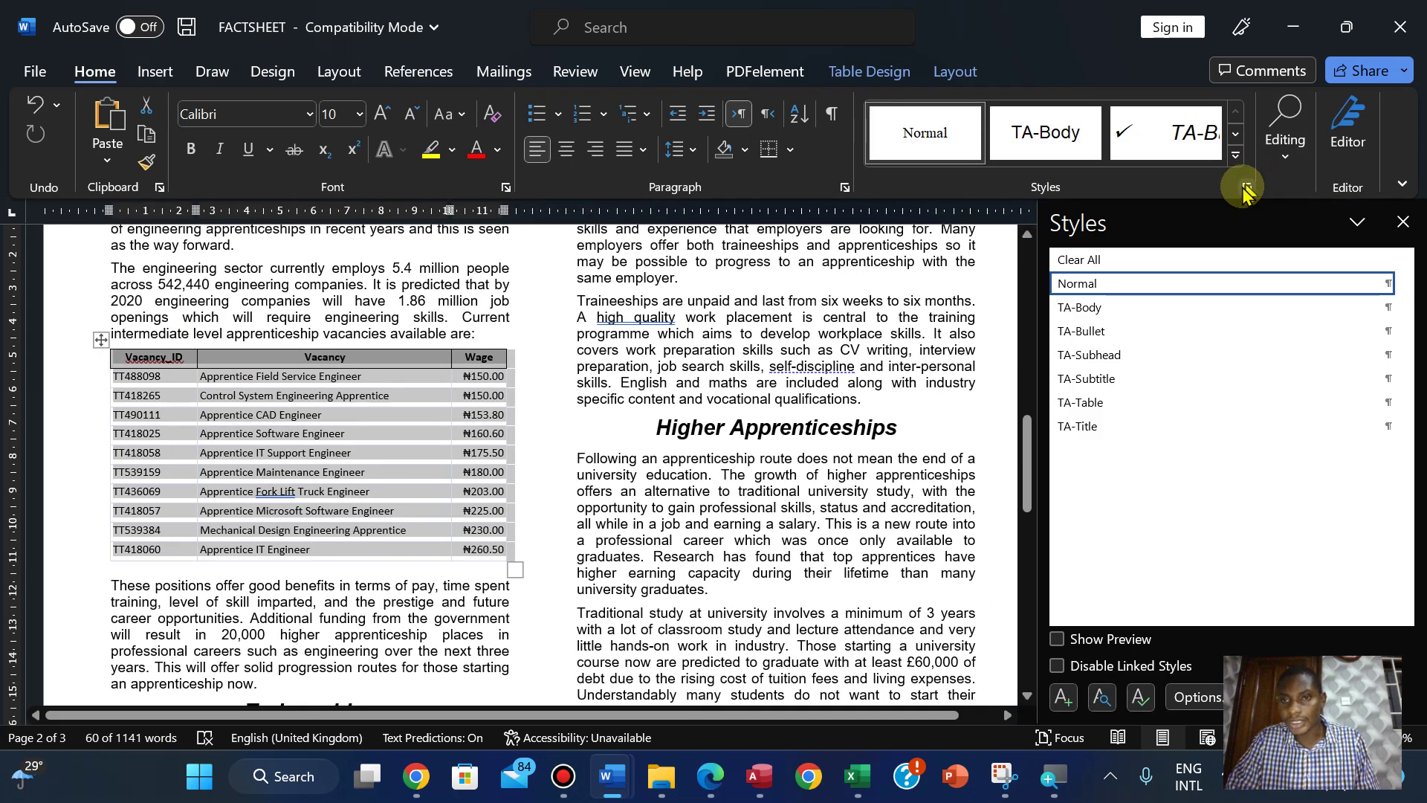
left_click(1094, 409)
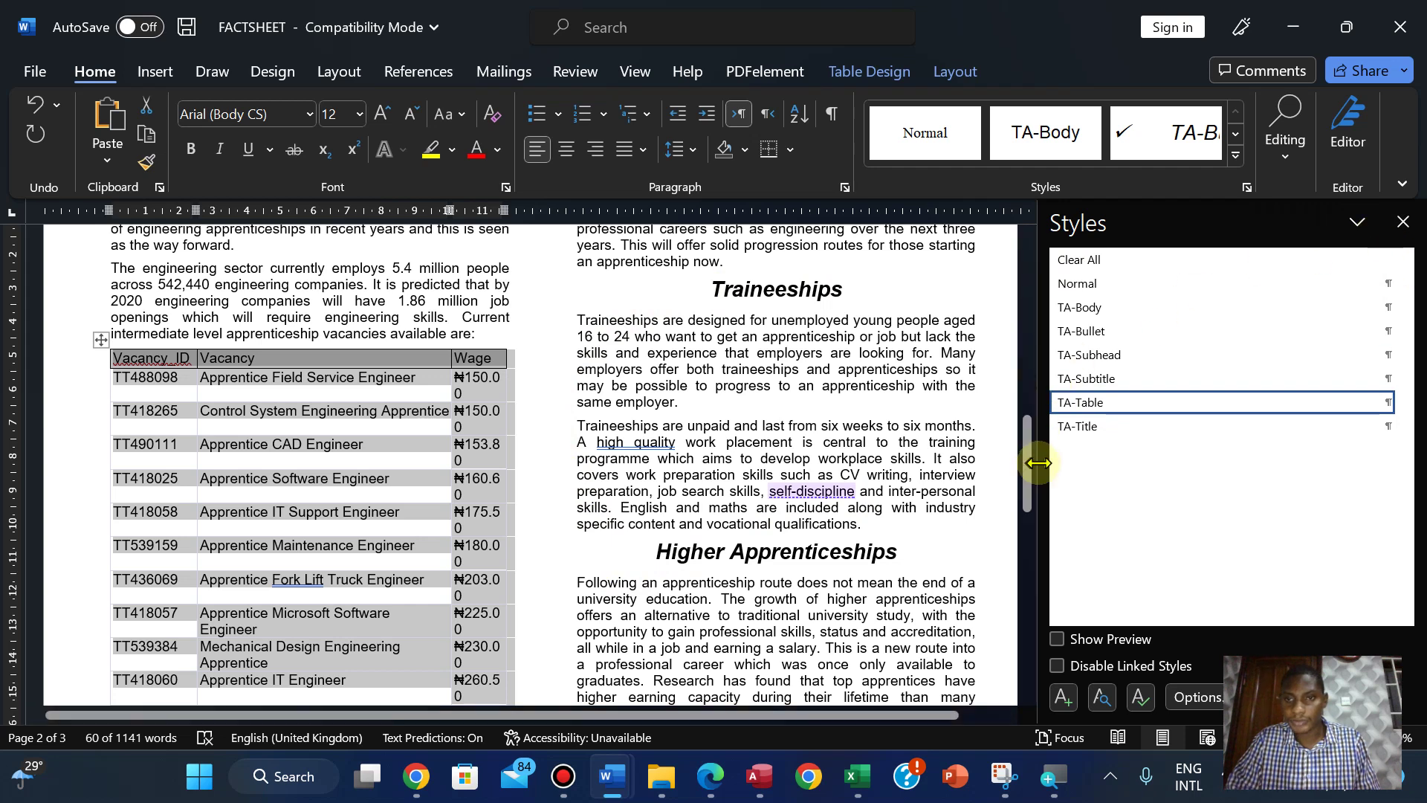
Step: Widen the Vacancy column by moving its border with Vacancy ID leftwards
left_click_drag(1040, 463, 1170, 469)
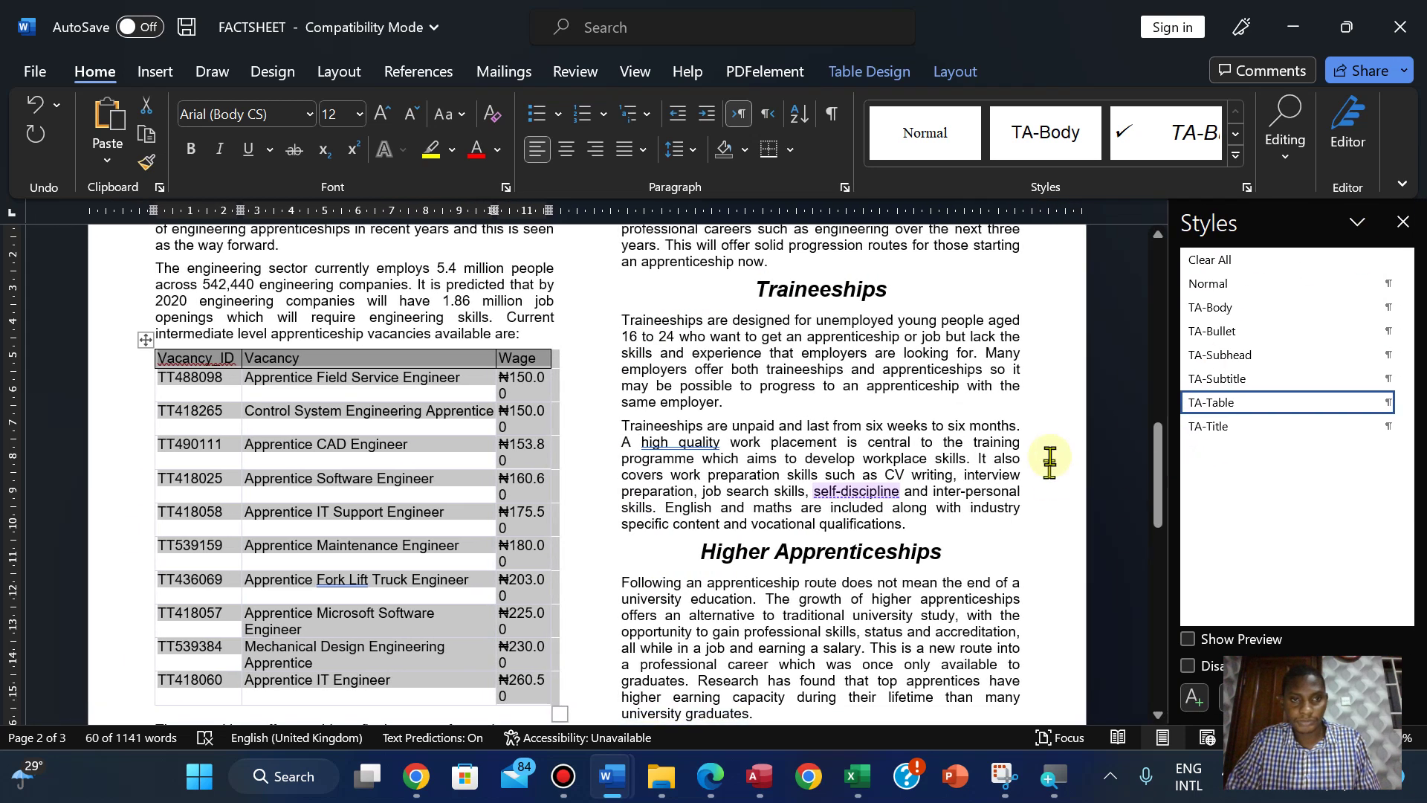
left_click(286, 549)
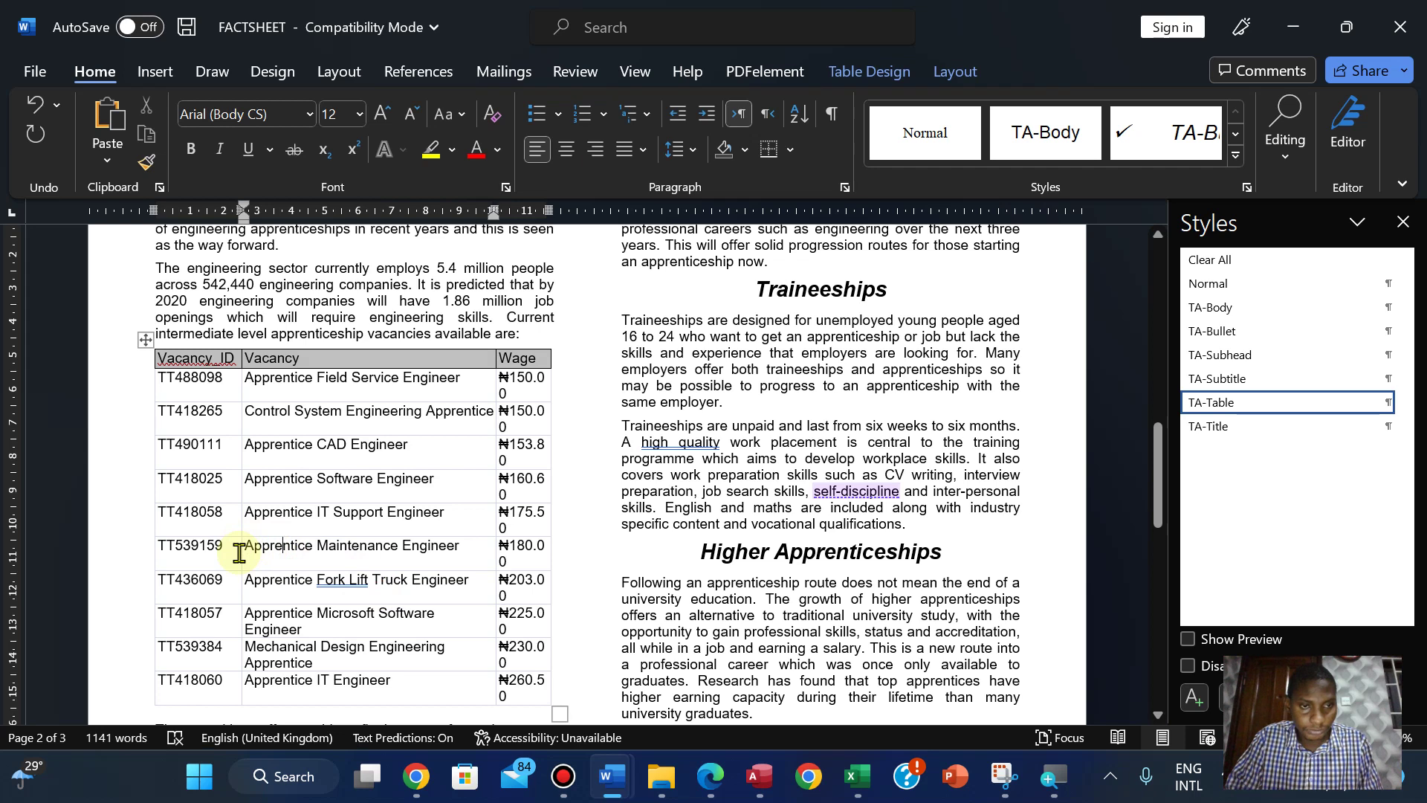
left_click(239, 553)
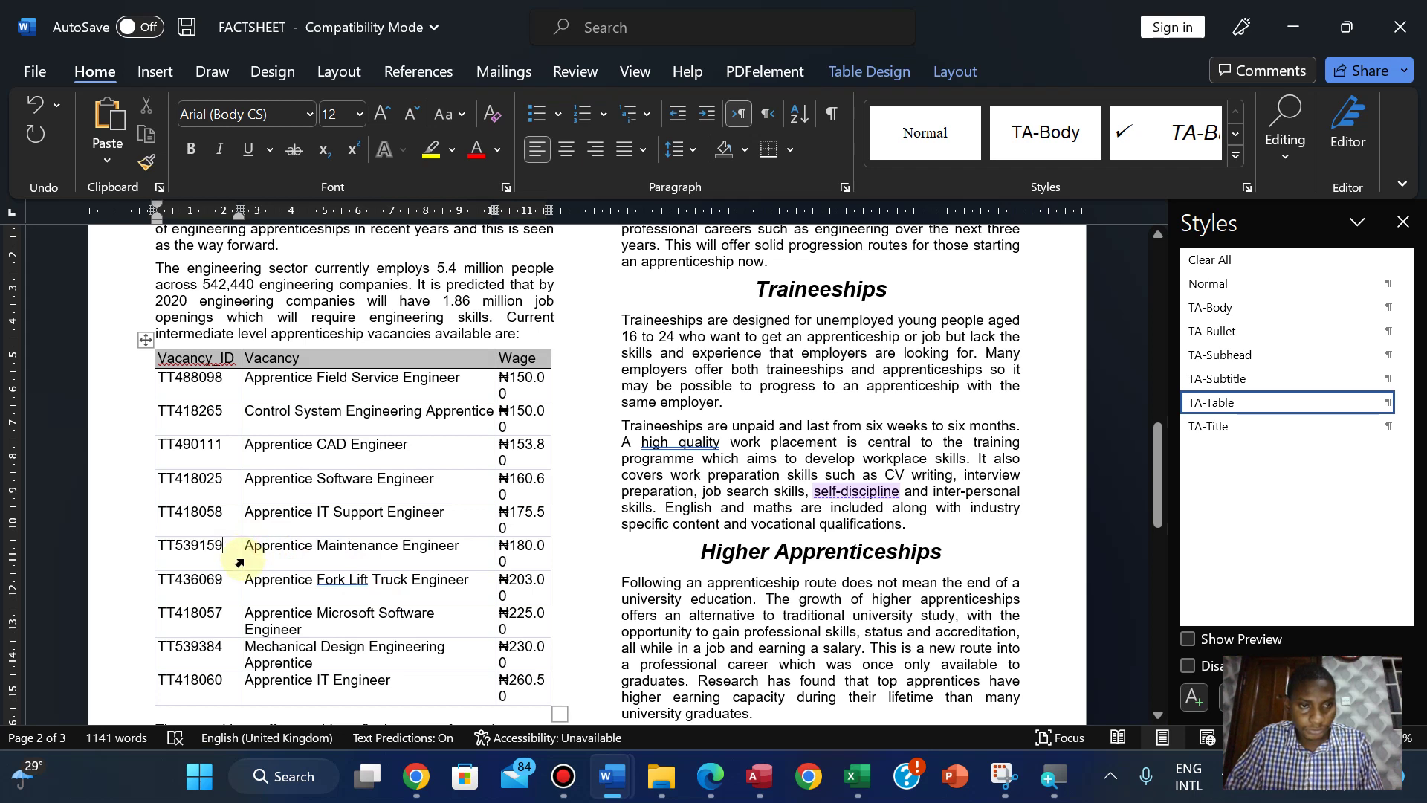
left_click_drag(241, 558, 238, 554)
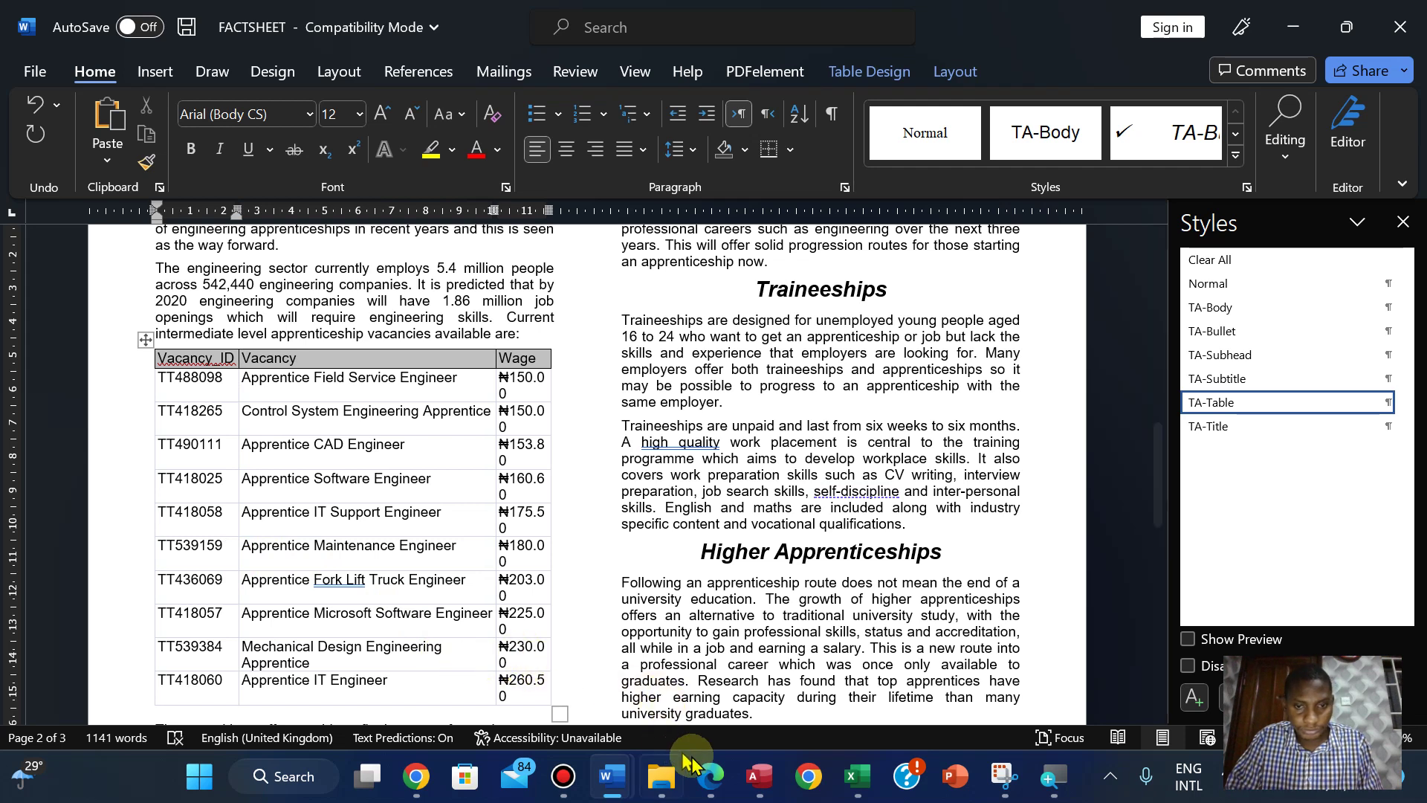
Step: Stretch the table slightly wider towards the text column's edge
left_click(710, 777)
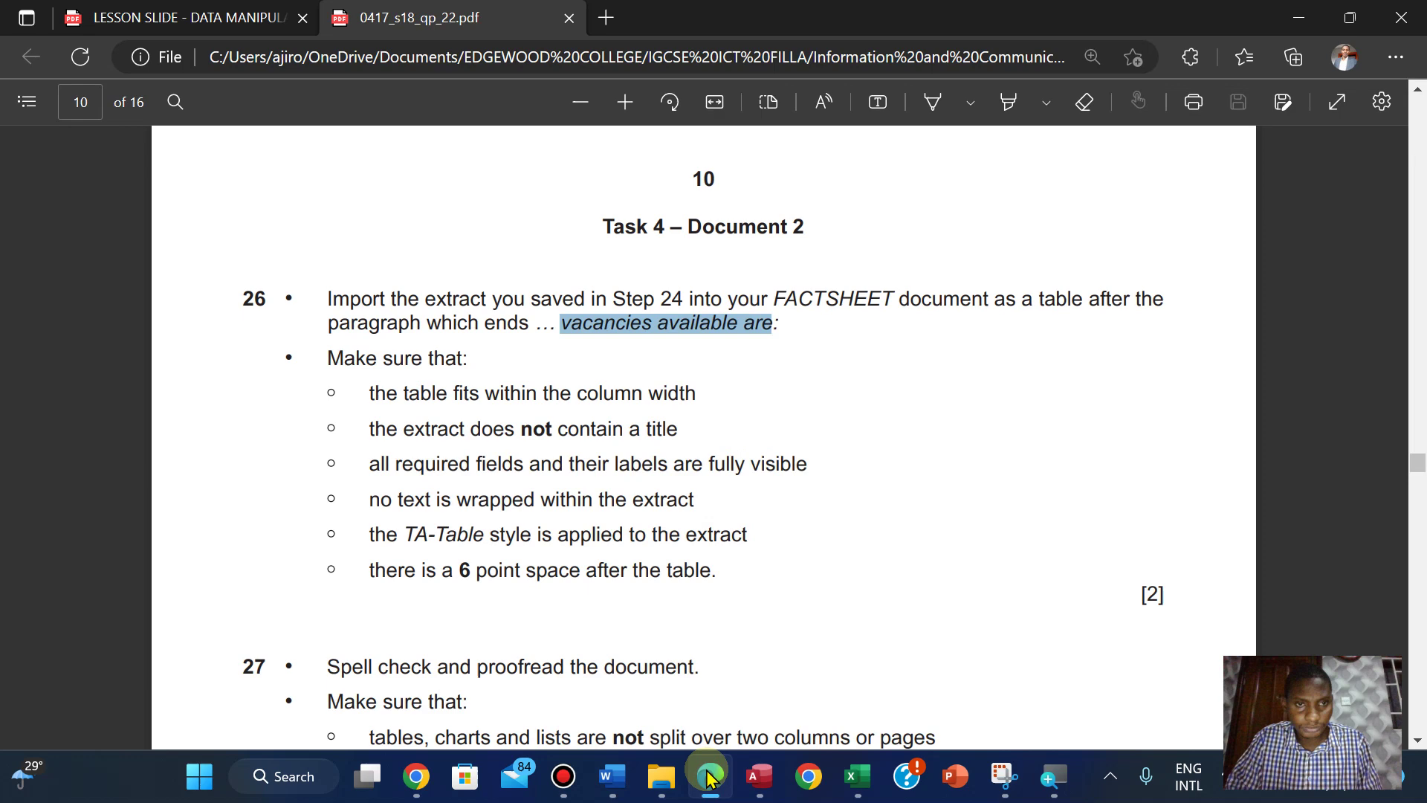
left_click(710, 777)
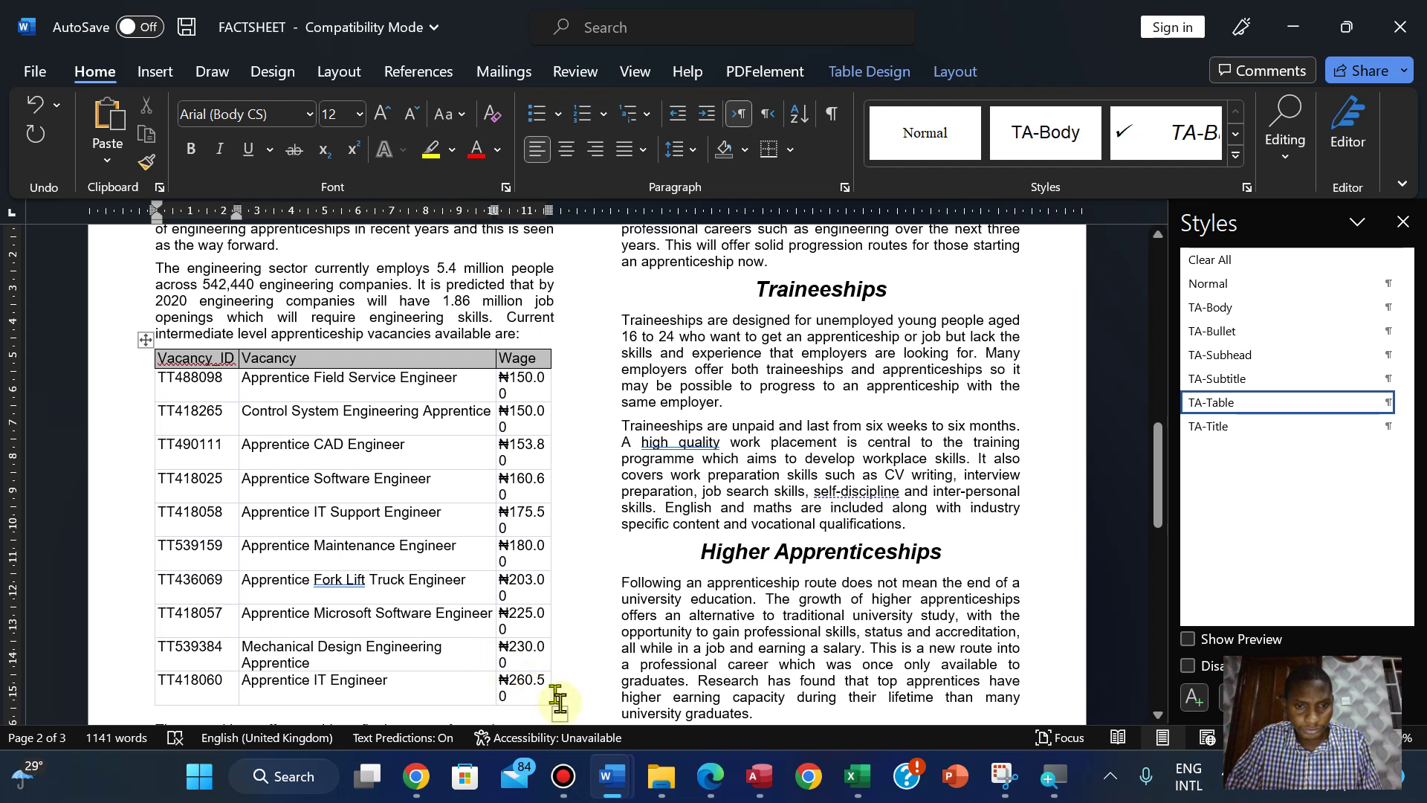
left_click_drag(559, 710, 565, 641)
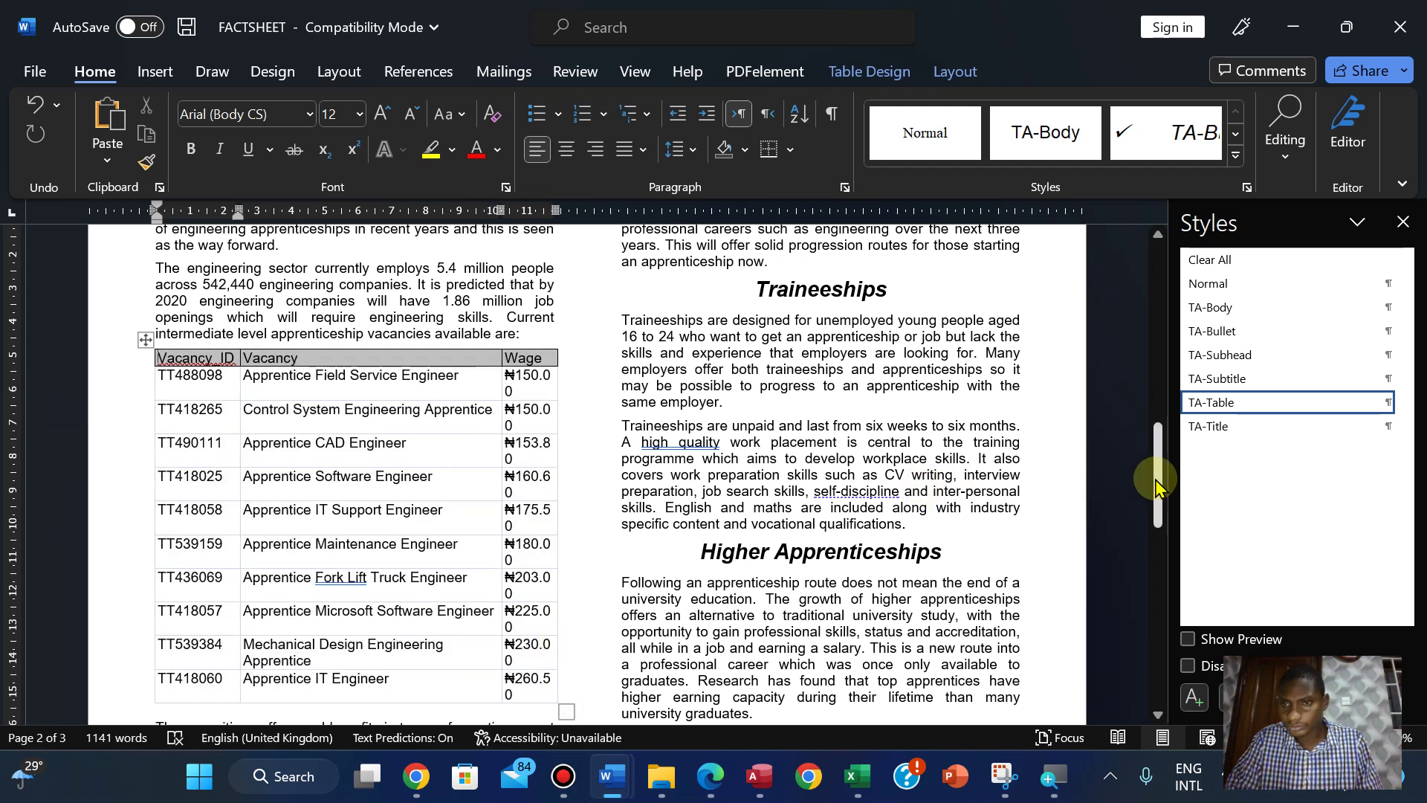
left_click_drag(1156, 483, 1161, 494)
left_click(388, 508)
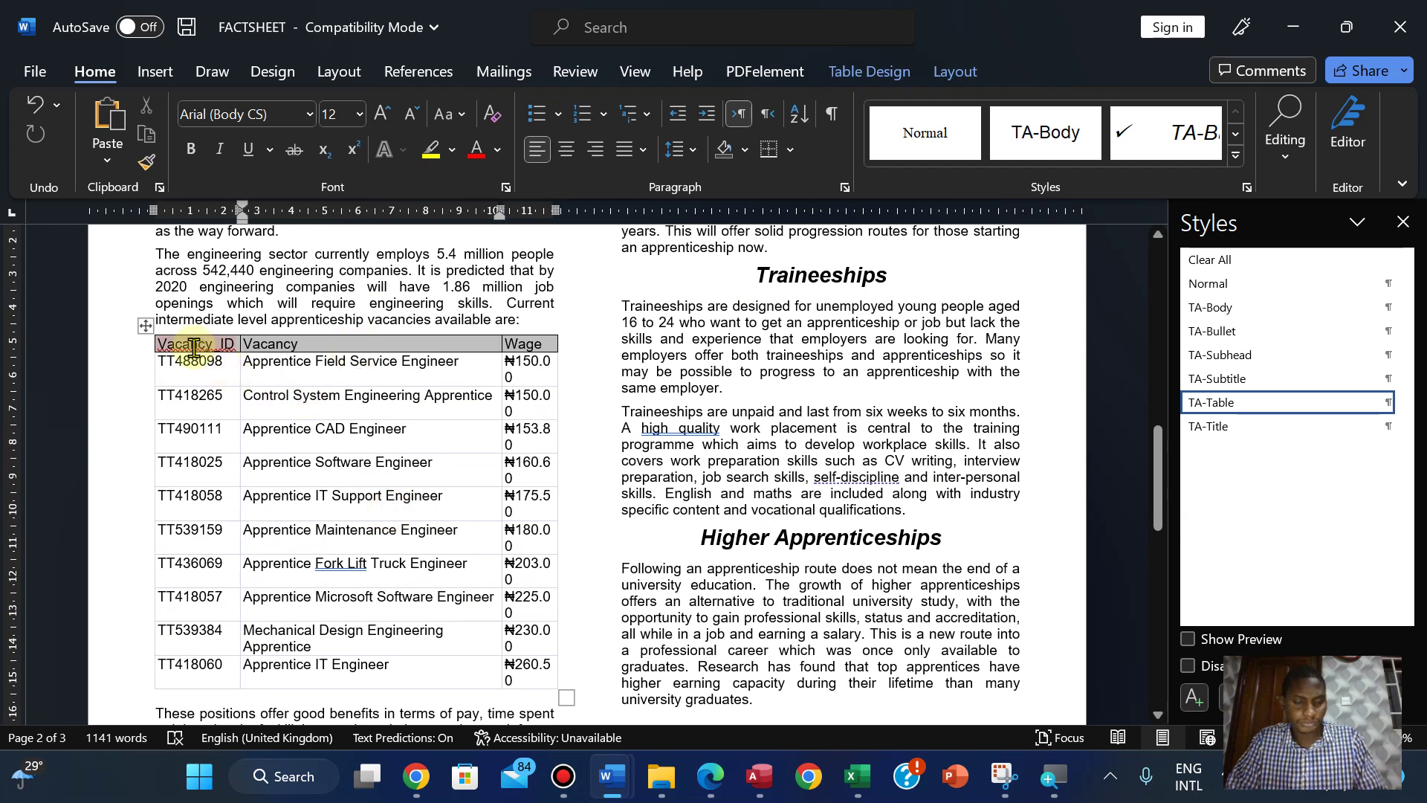
Step: Undo the table formatting changes and paste the vacancies table in again
key("ctrl+z")
key("ctrl+z")
key("ctrl+z")
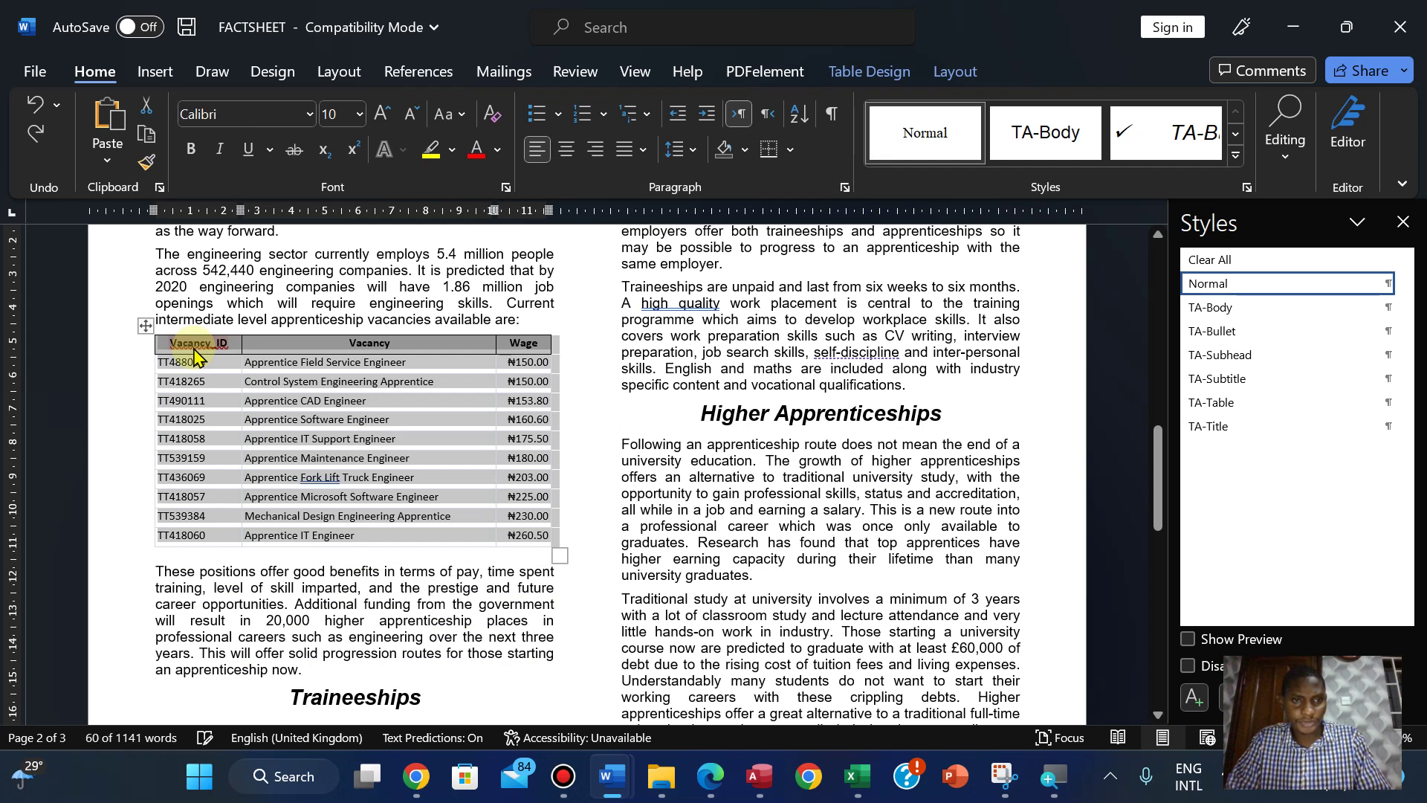
key("ctrl+z")
key("ctrl+z")
key("ctrl+z")
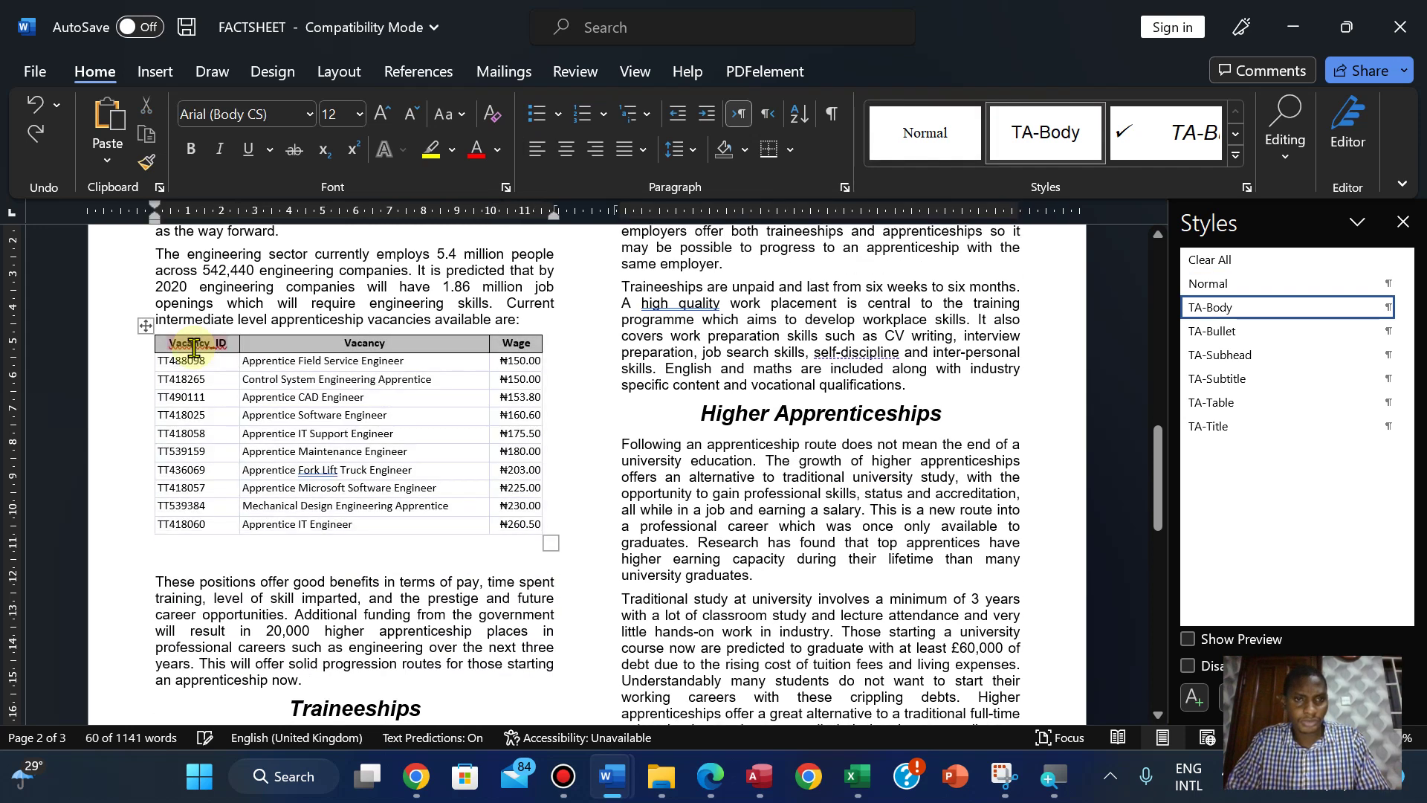
key("ctrl+z")
right_click(164, 346)
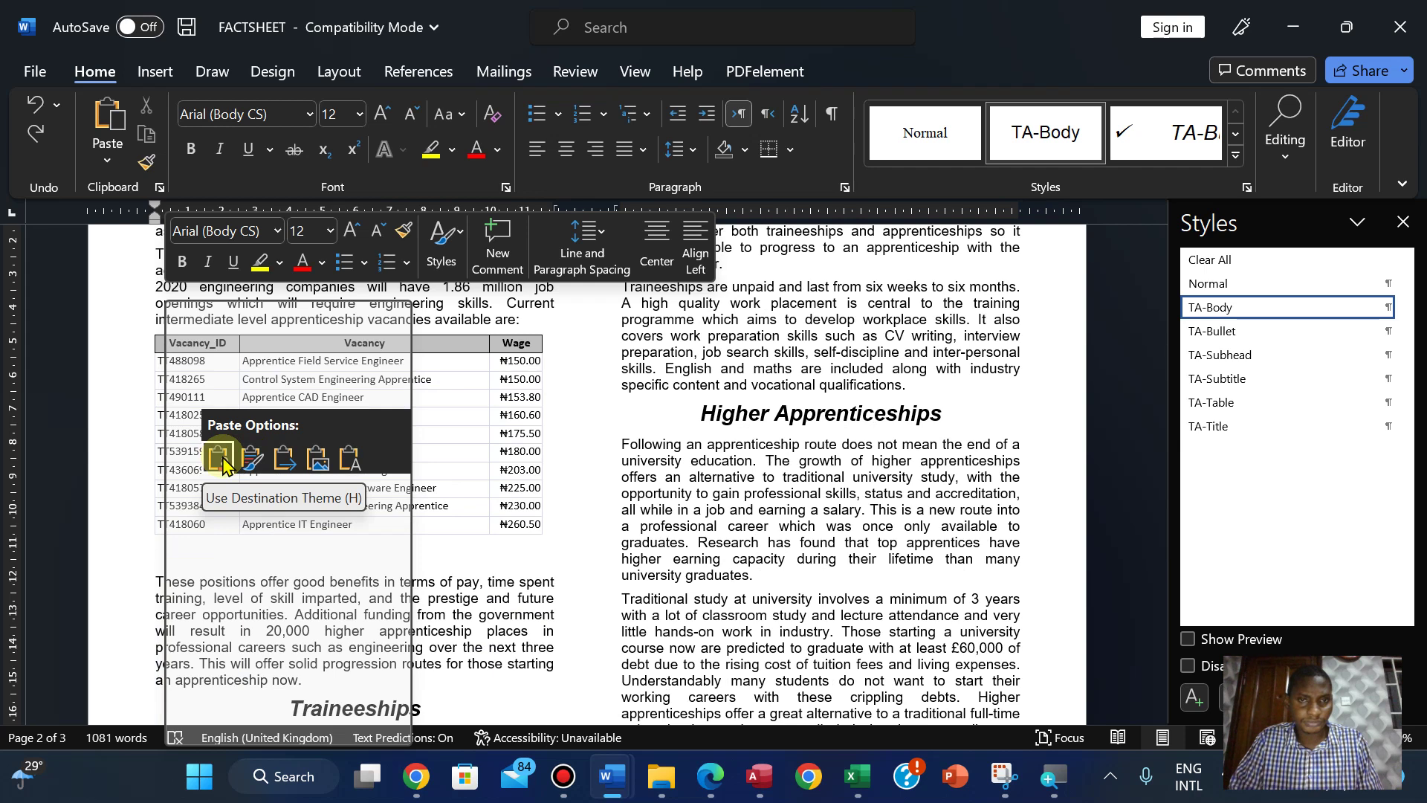
left_click(249, 459)
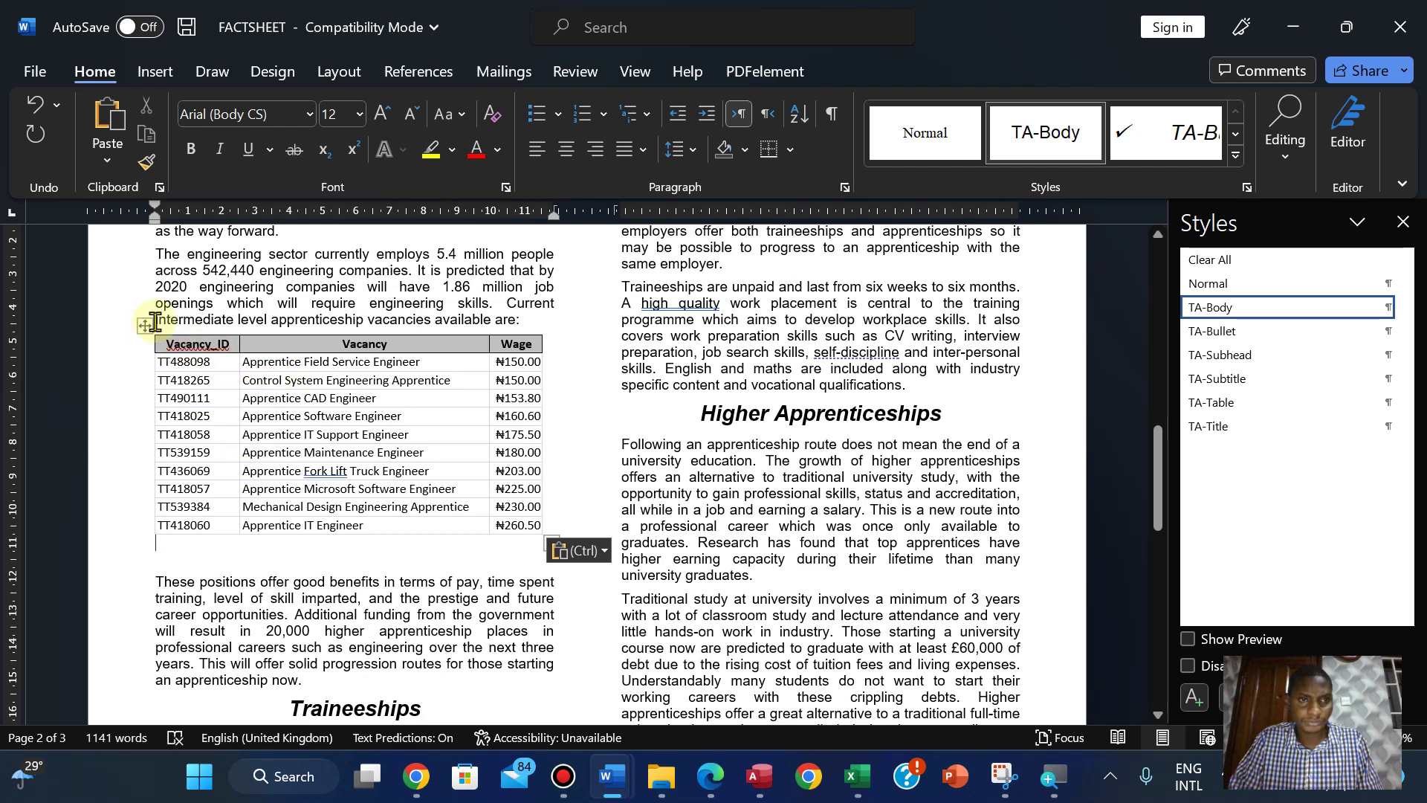
Step: Apply TA-Table to the re-pasted table and view the exam paper's house style table
left_click(139, 328)
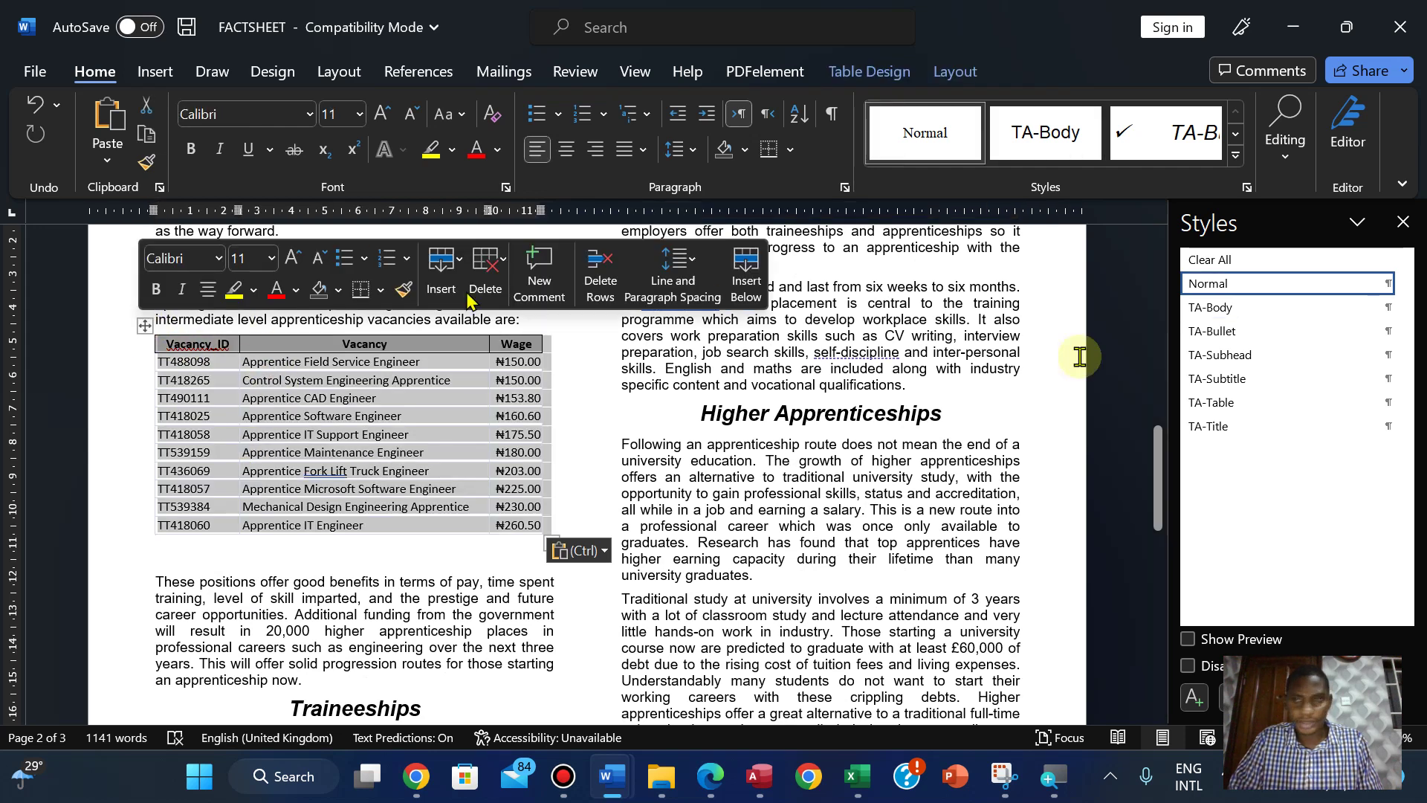
left_click(1211, 403)
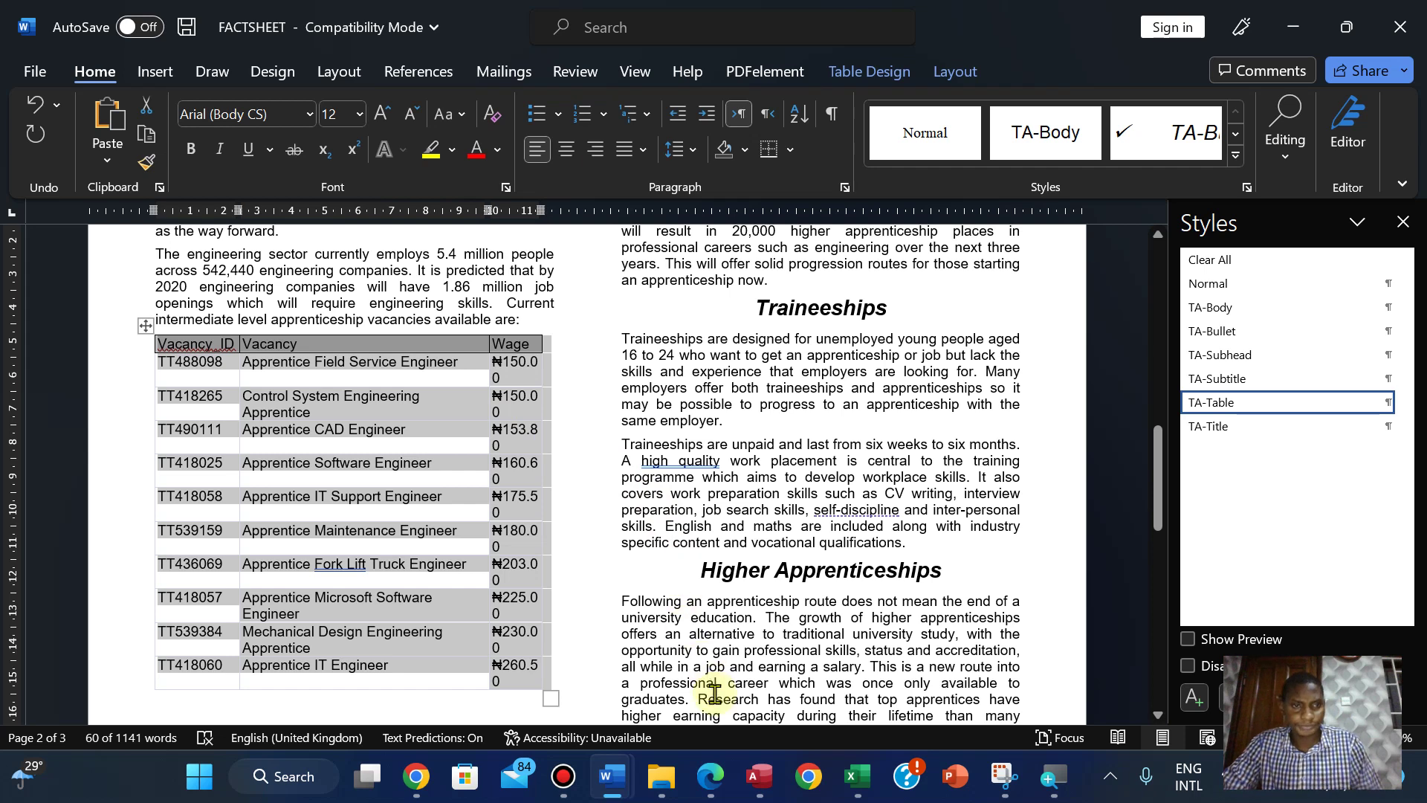
left_click(706, 782)
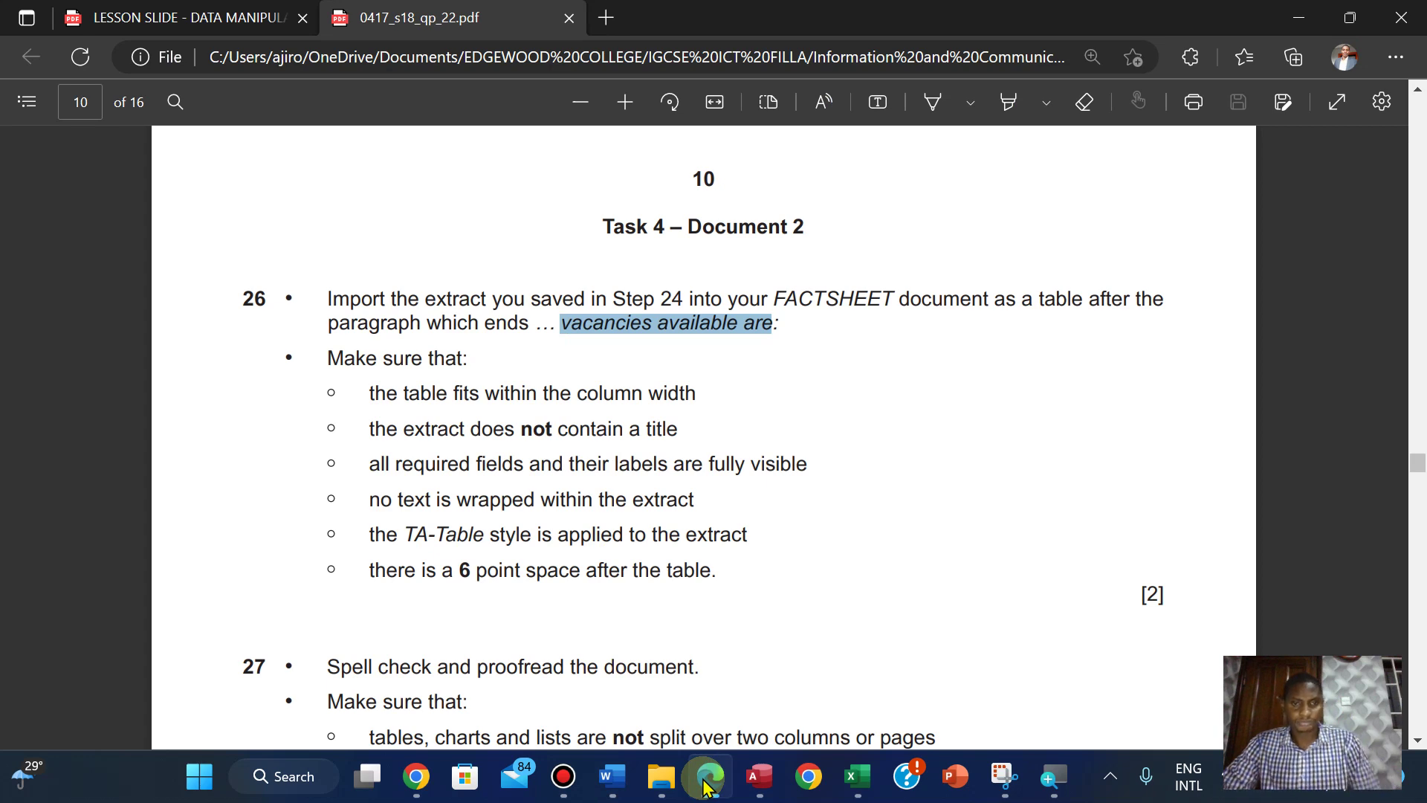
left_click(705, 781)
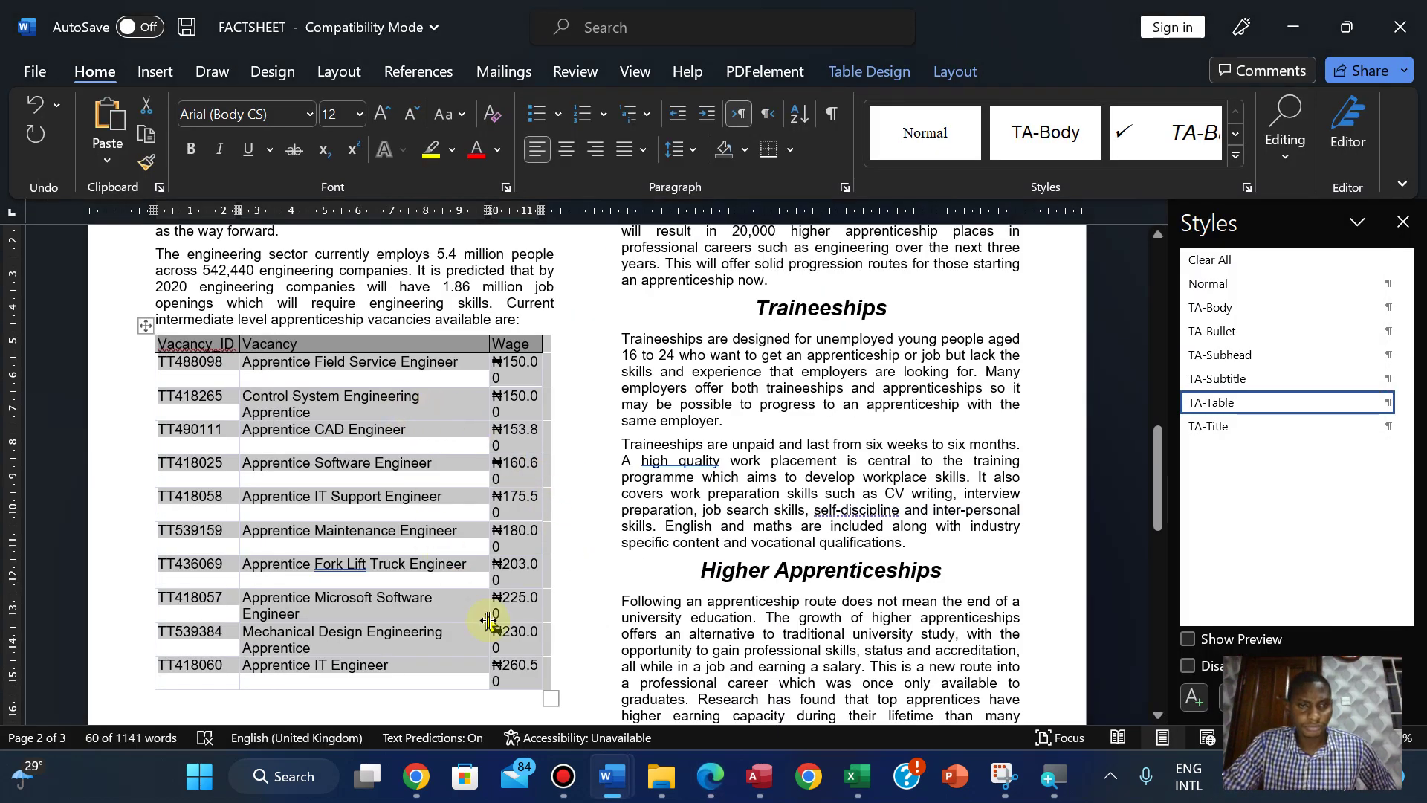
left_click(413, 631)
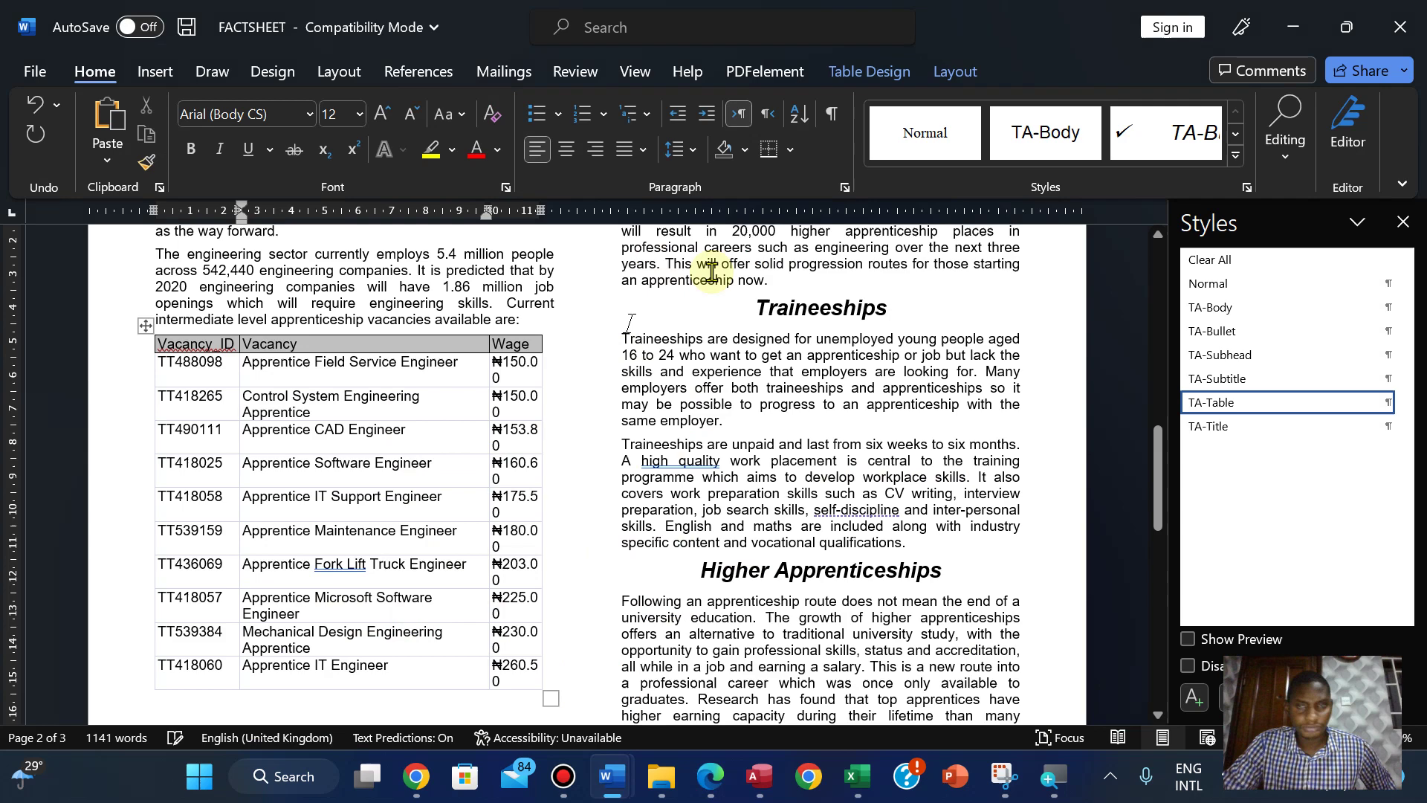
left_click(712, 776)
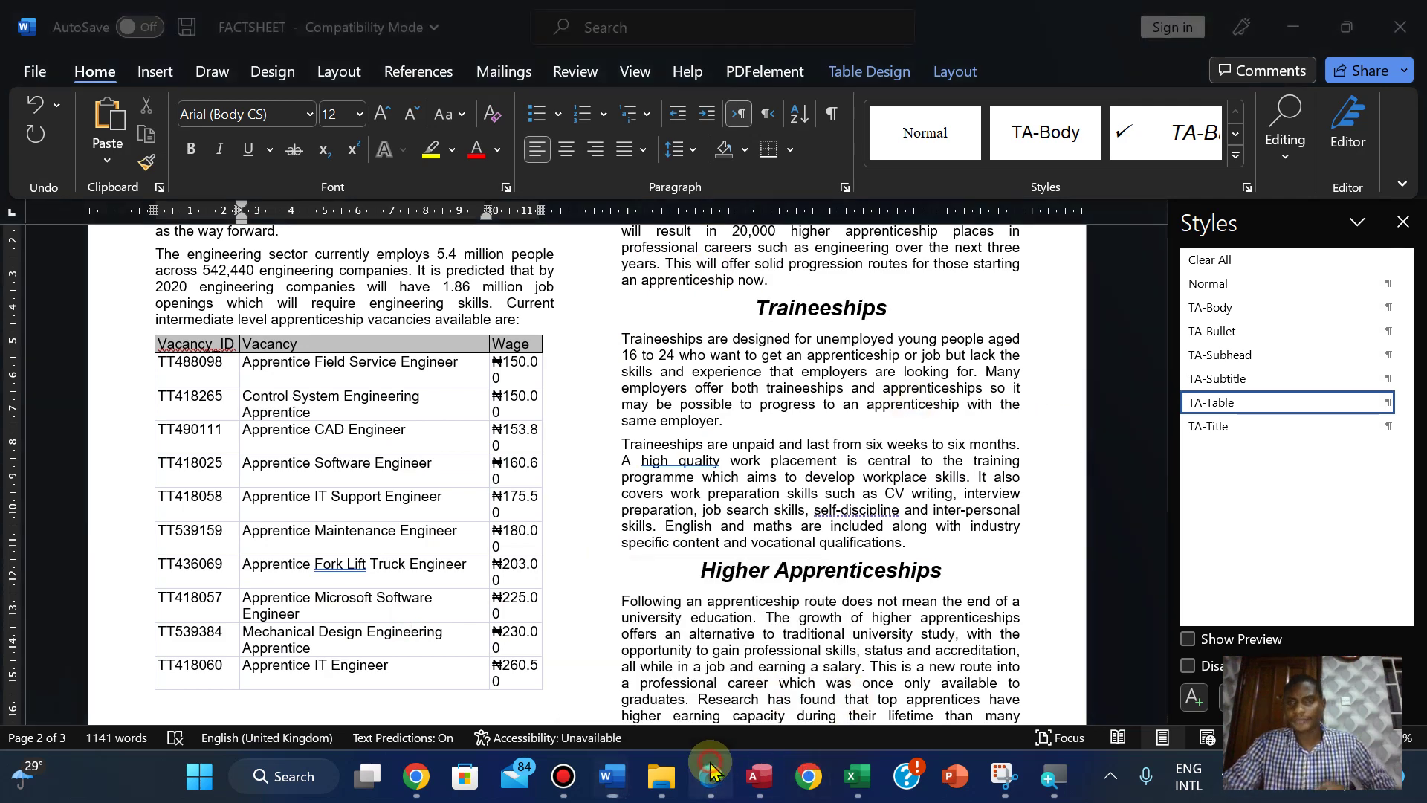
left_click_drag(1413, 468, 1379, 208)
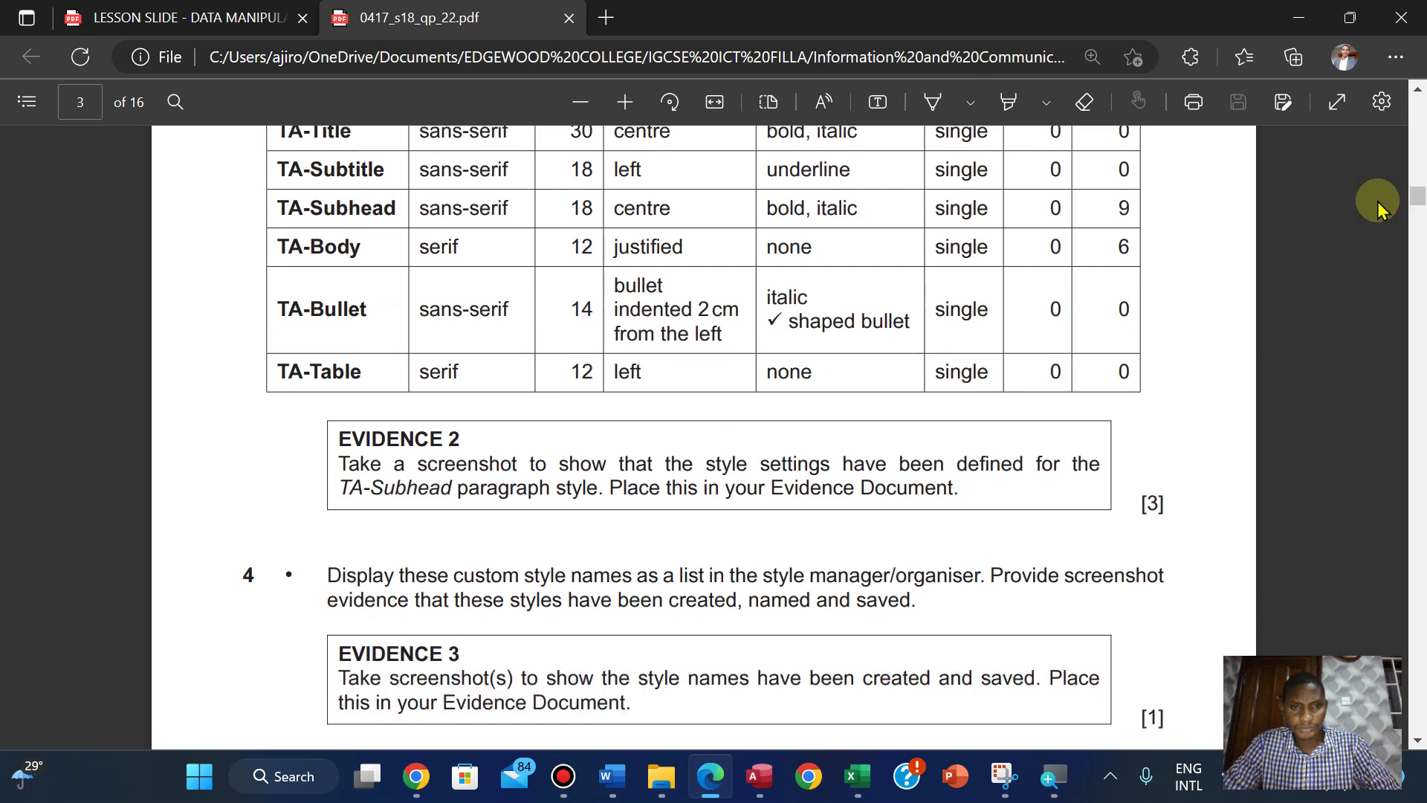
Step: Open the Modify Style settings for TA-Table in FACTSHEET
mouse_move(611, 776)
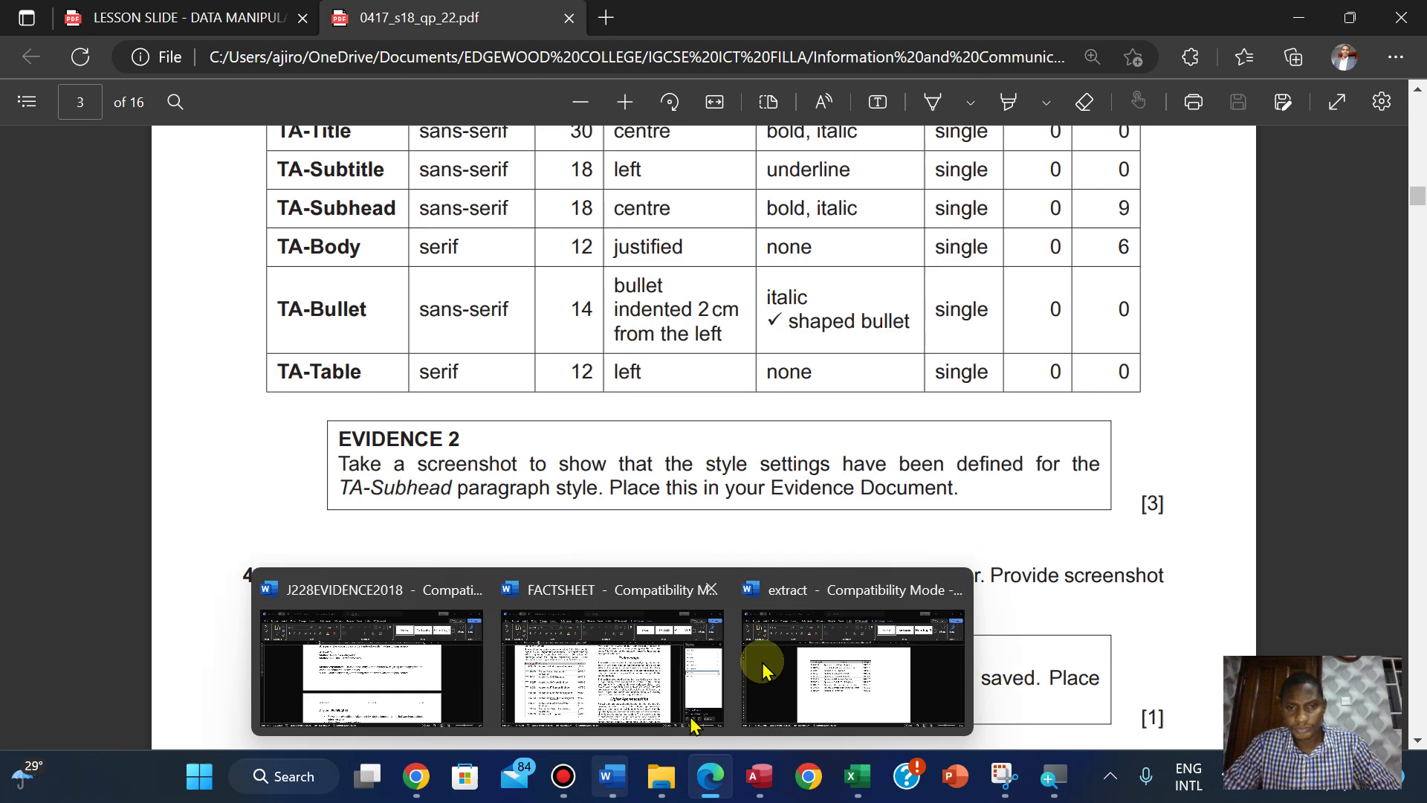
left_click(764, 669)
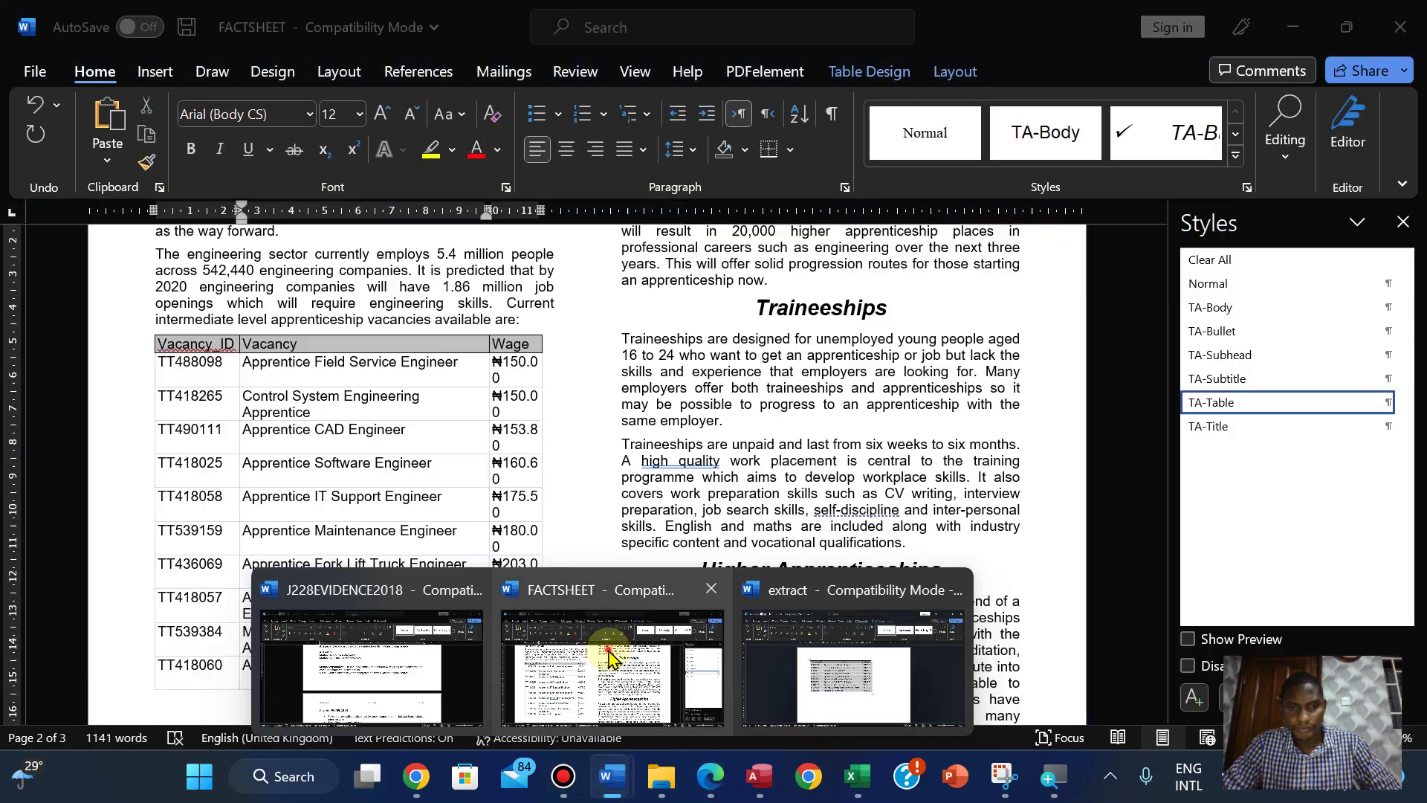
left_click(609, 661)
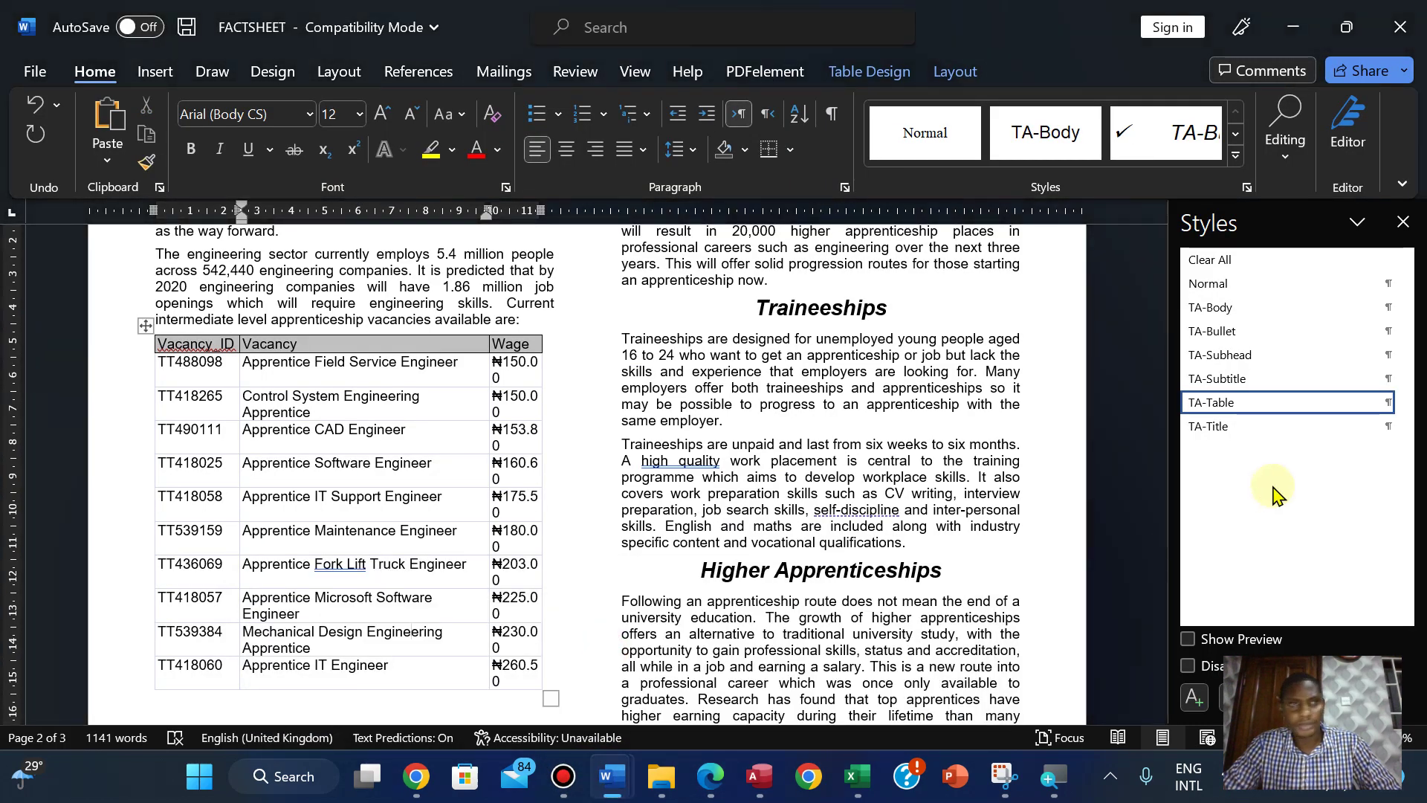
left_click(1211, 408)
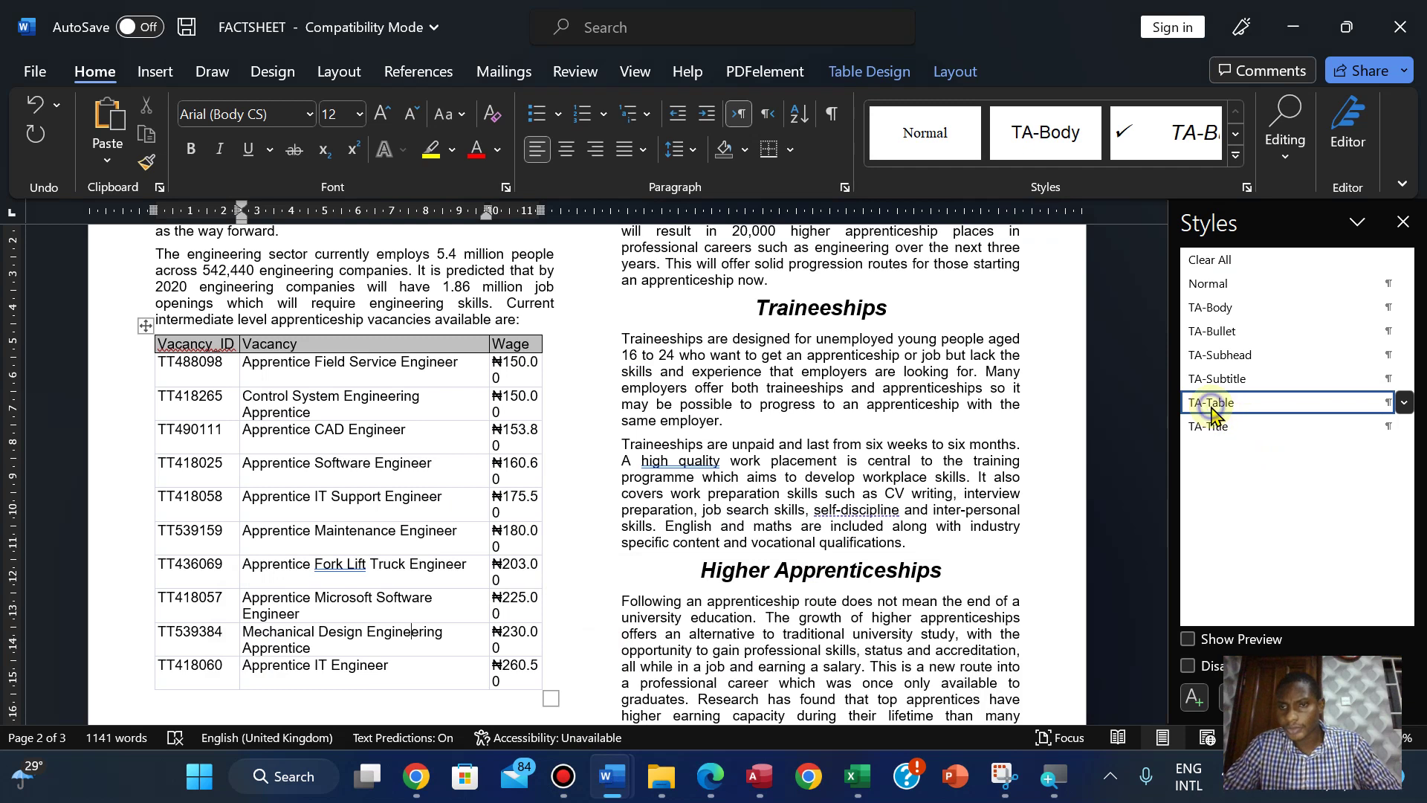
right_click(1211, 411)
left_click(1201, 466)
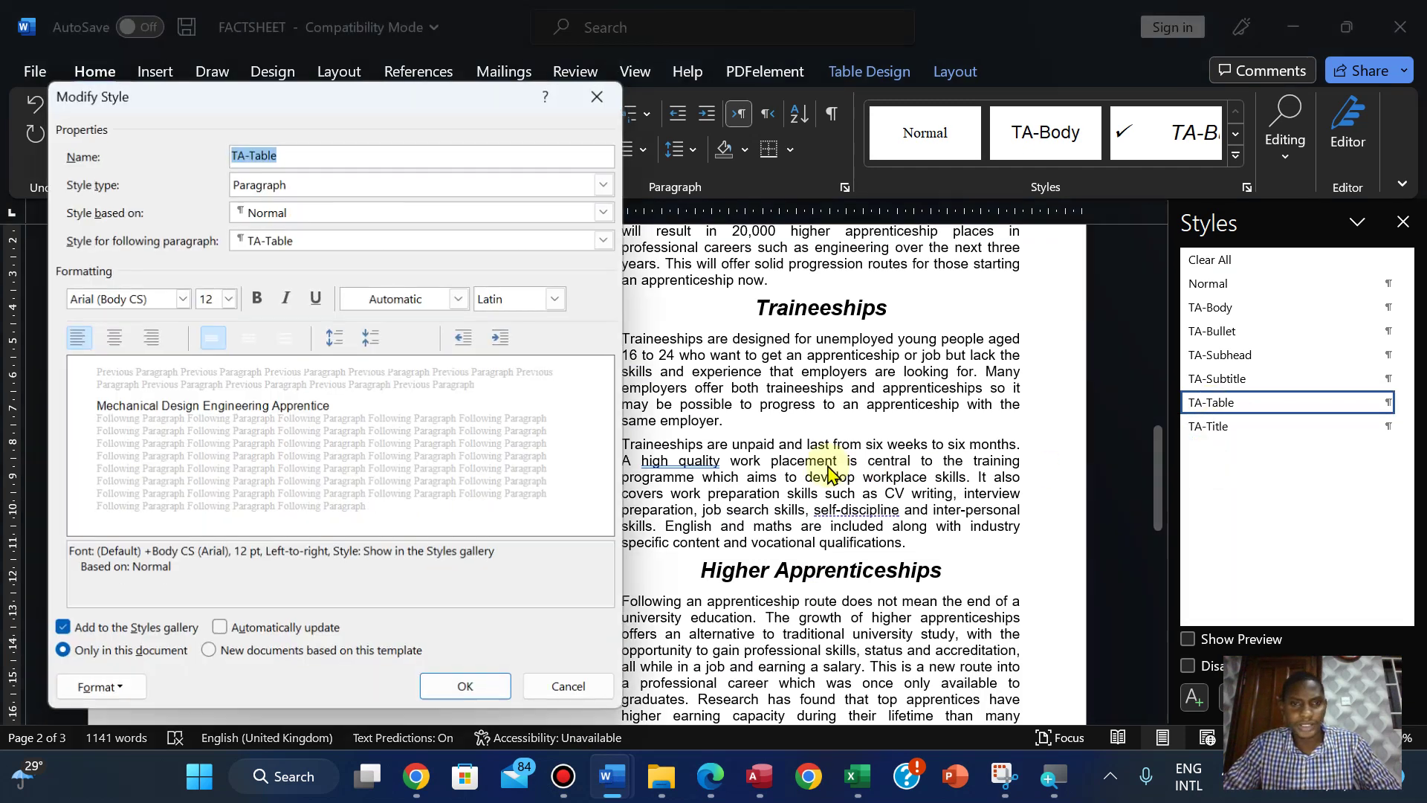
Step: Set the TA-Table font to Times New Roman and confirm, after checking the exam specification
left_click(181, 298)
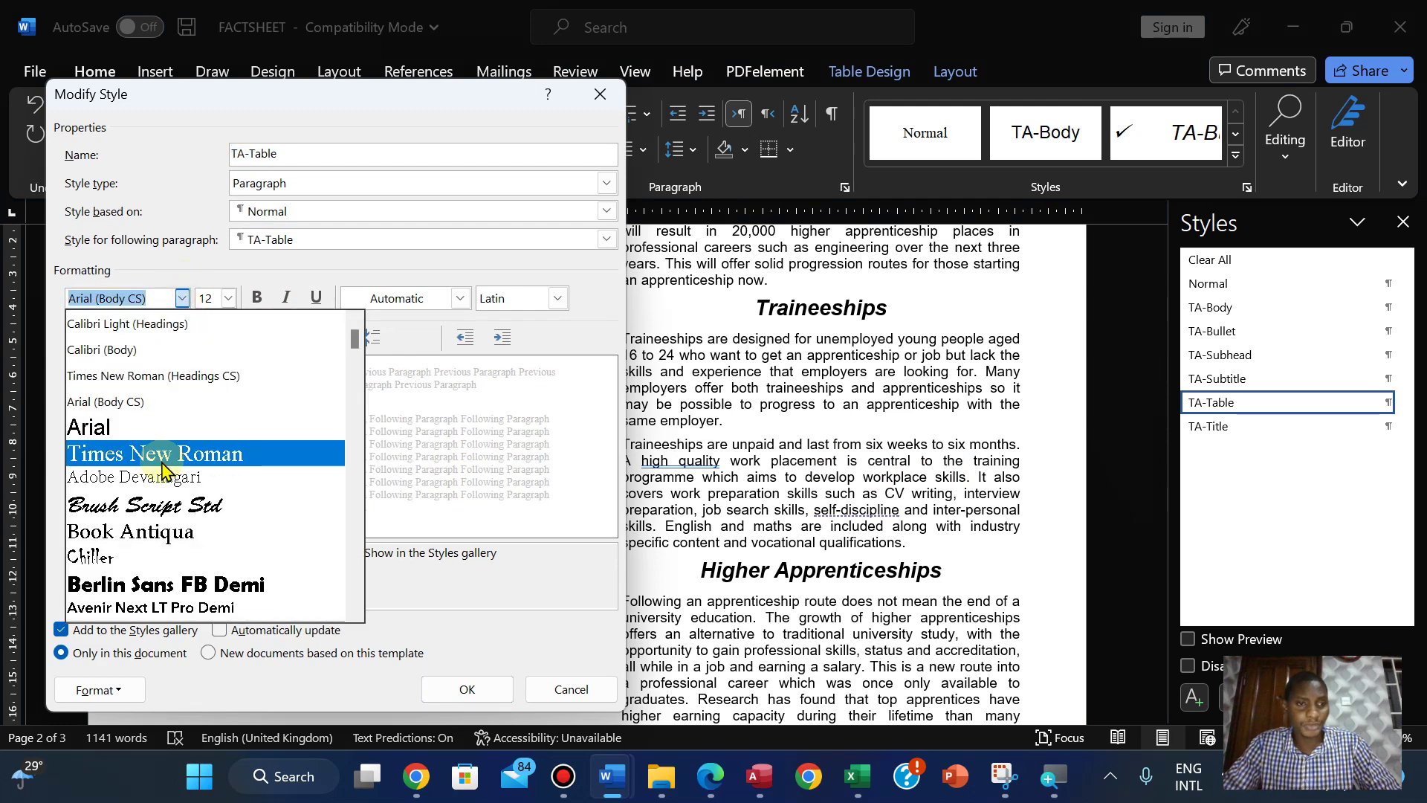
left_click(163, 463)
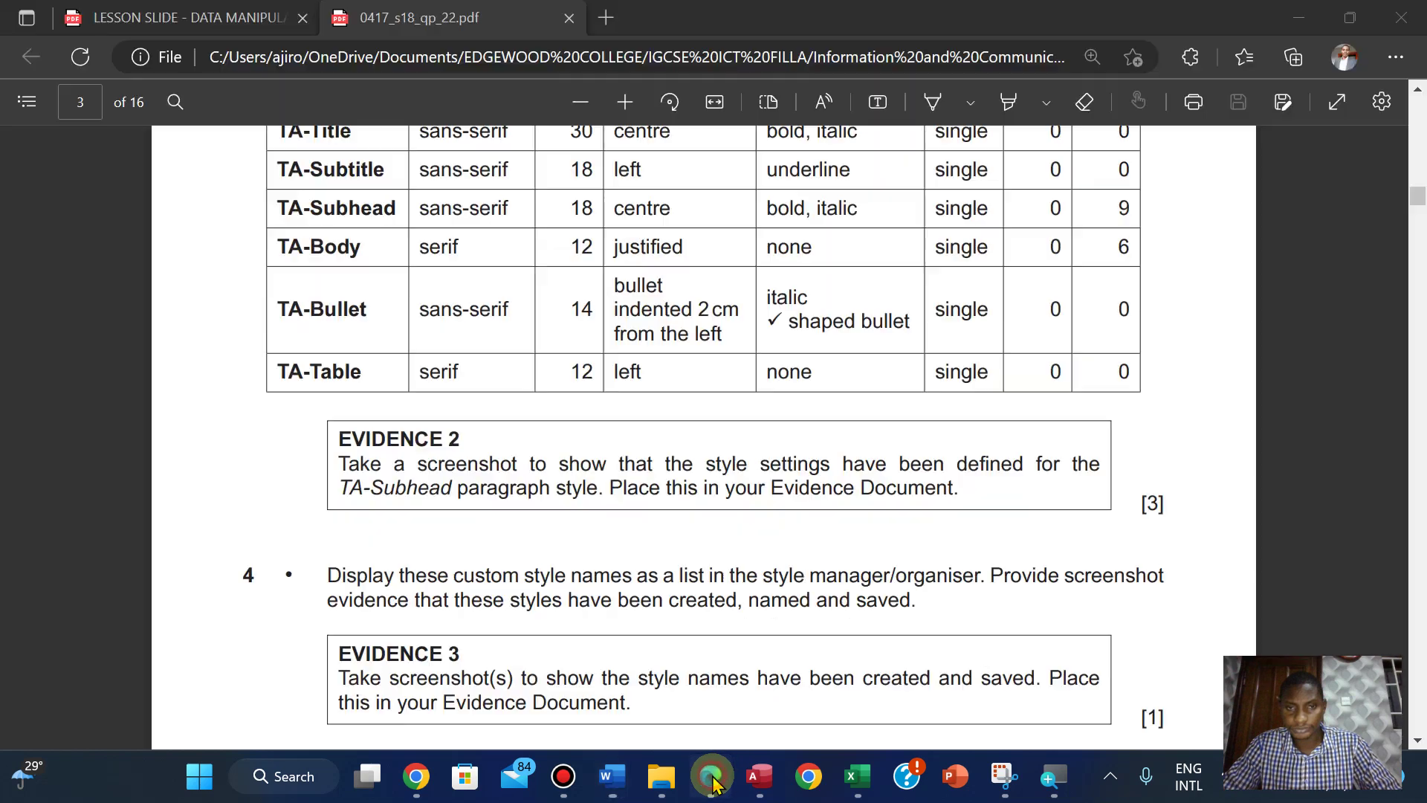
left_click(710, 778)
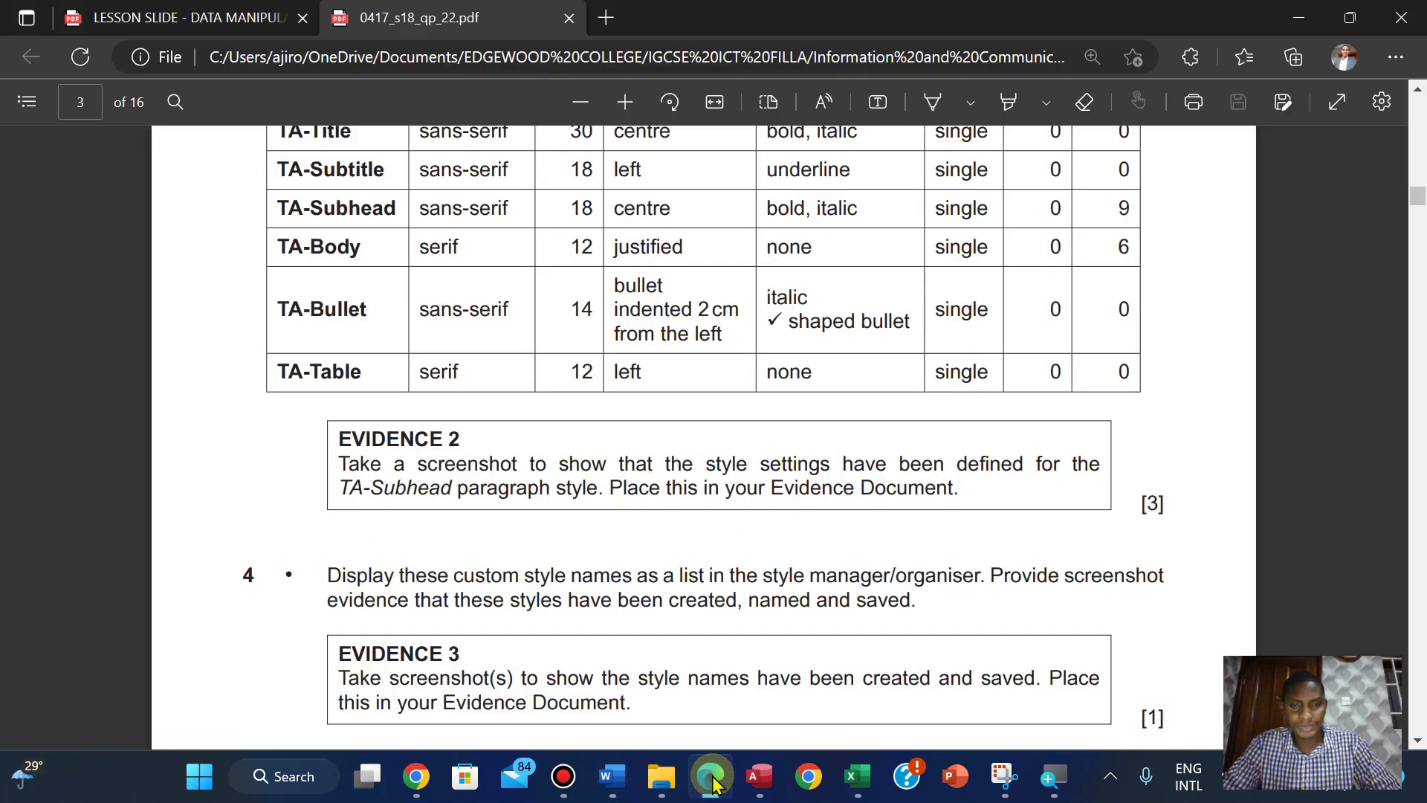
left_click(712, 777)
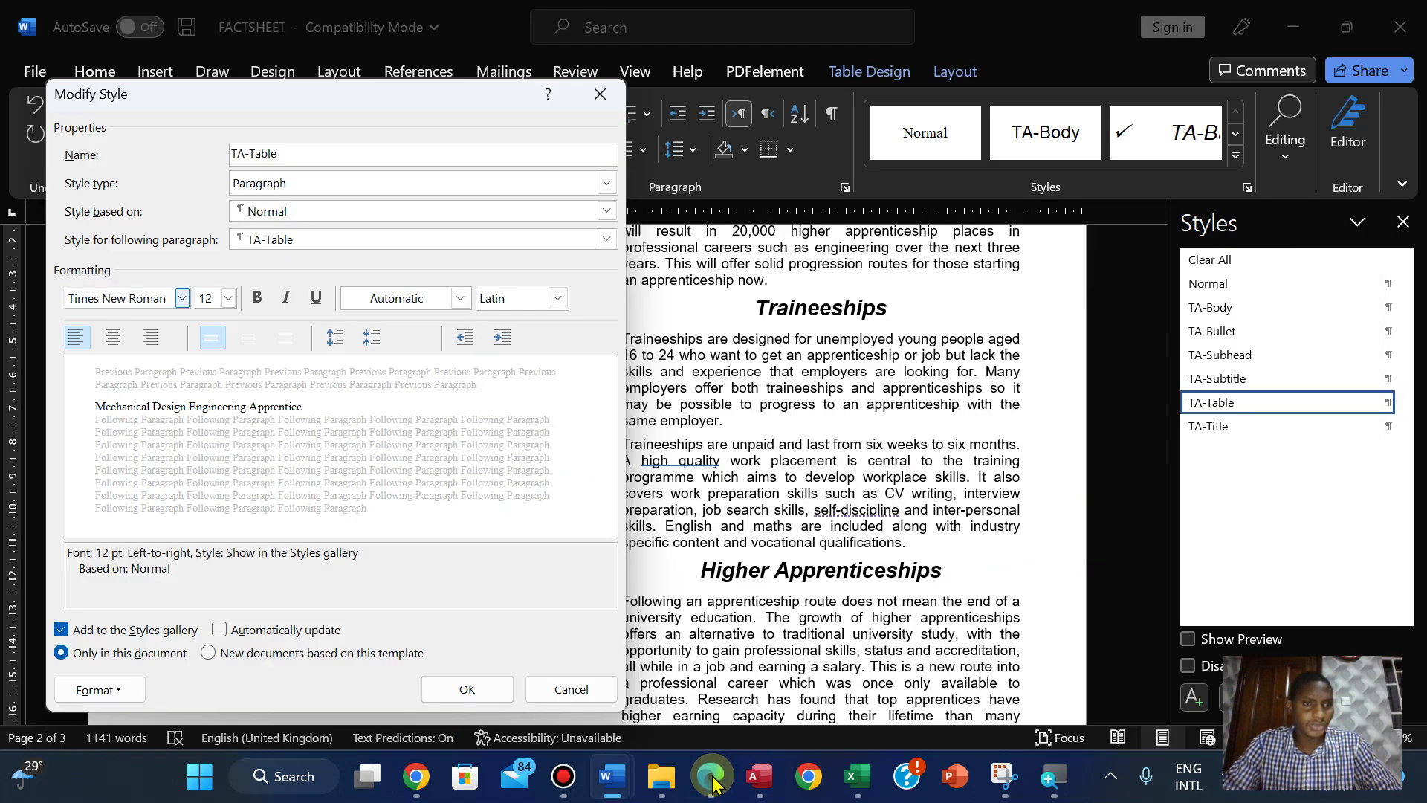
left_click(712, 777)
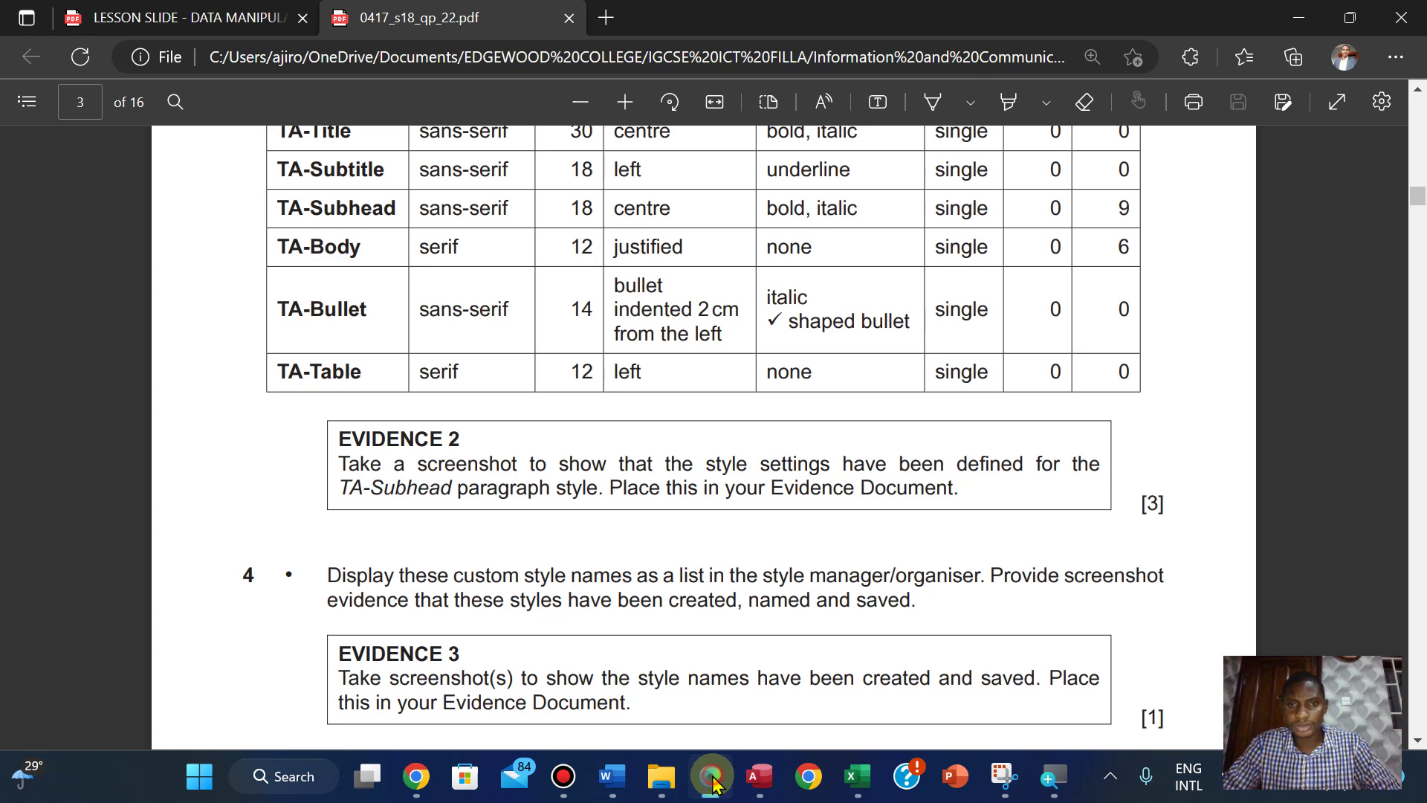
left_click(712, 777)
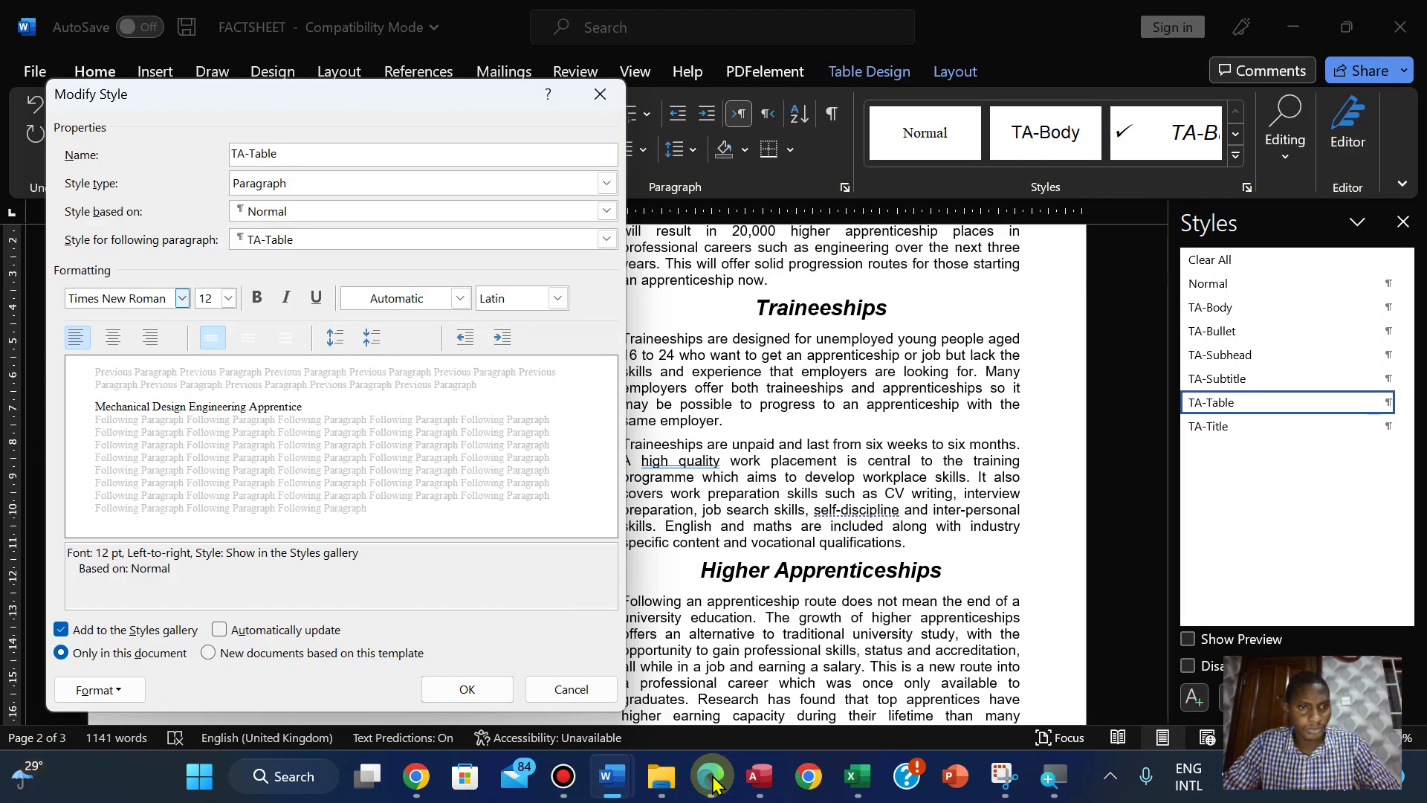
left_click(445, 704)
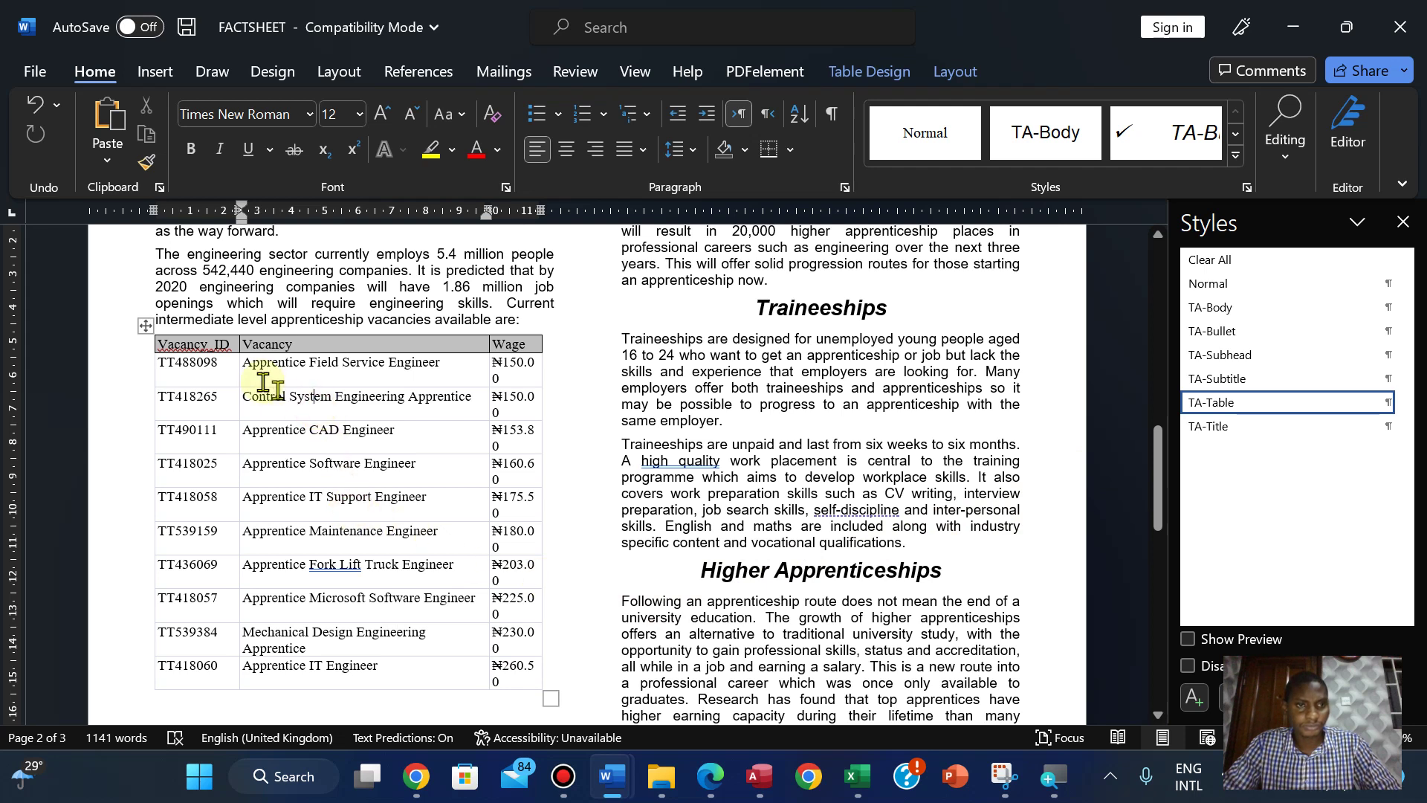
Step: Widen the Wage column so each wage fits on one line, then view the exam paper
left_click_drag(239, 464, 237, 464)
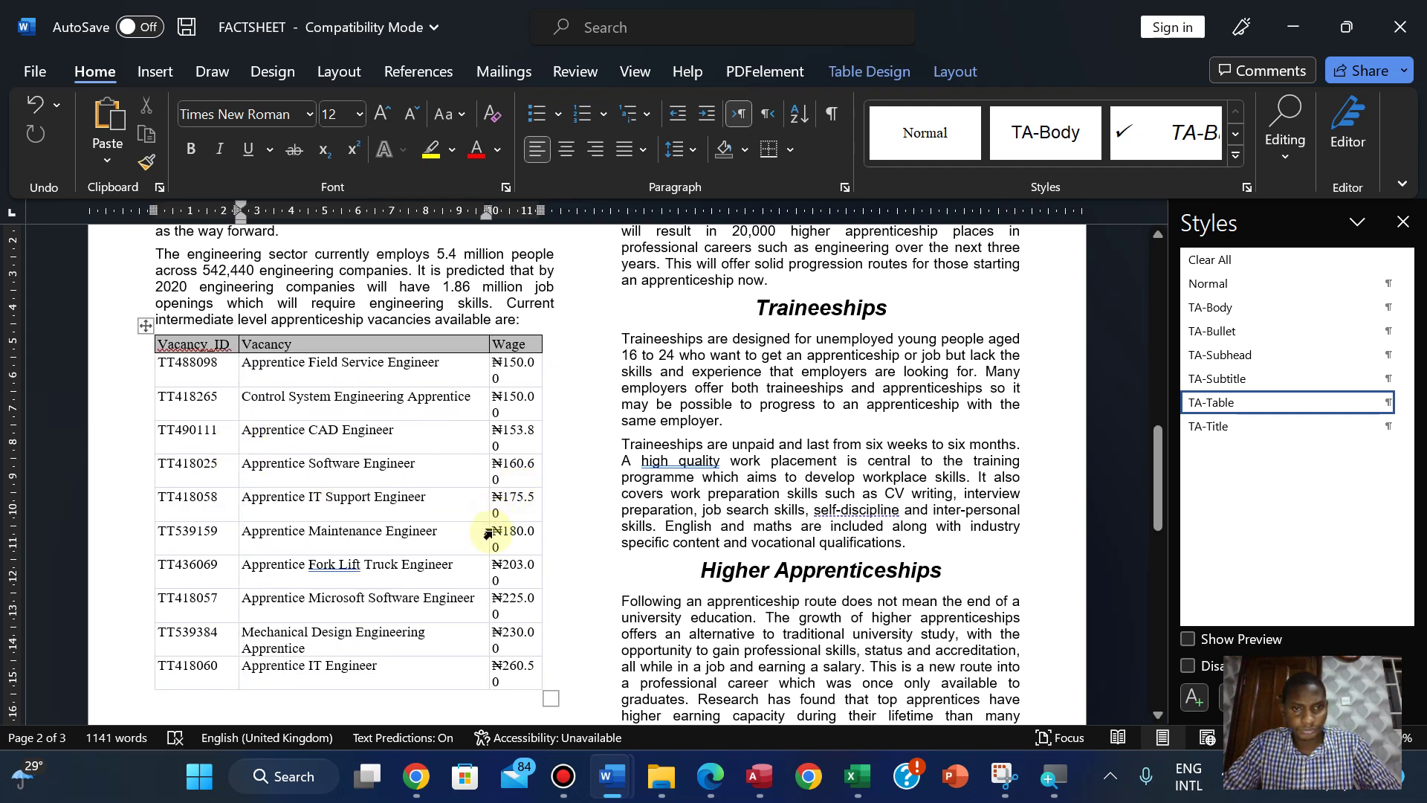
left_click_drag(489, 539, 478, 536)
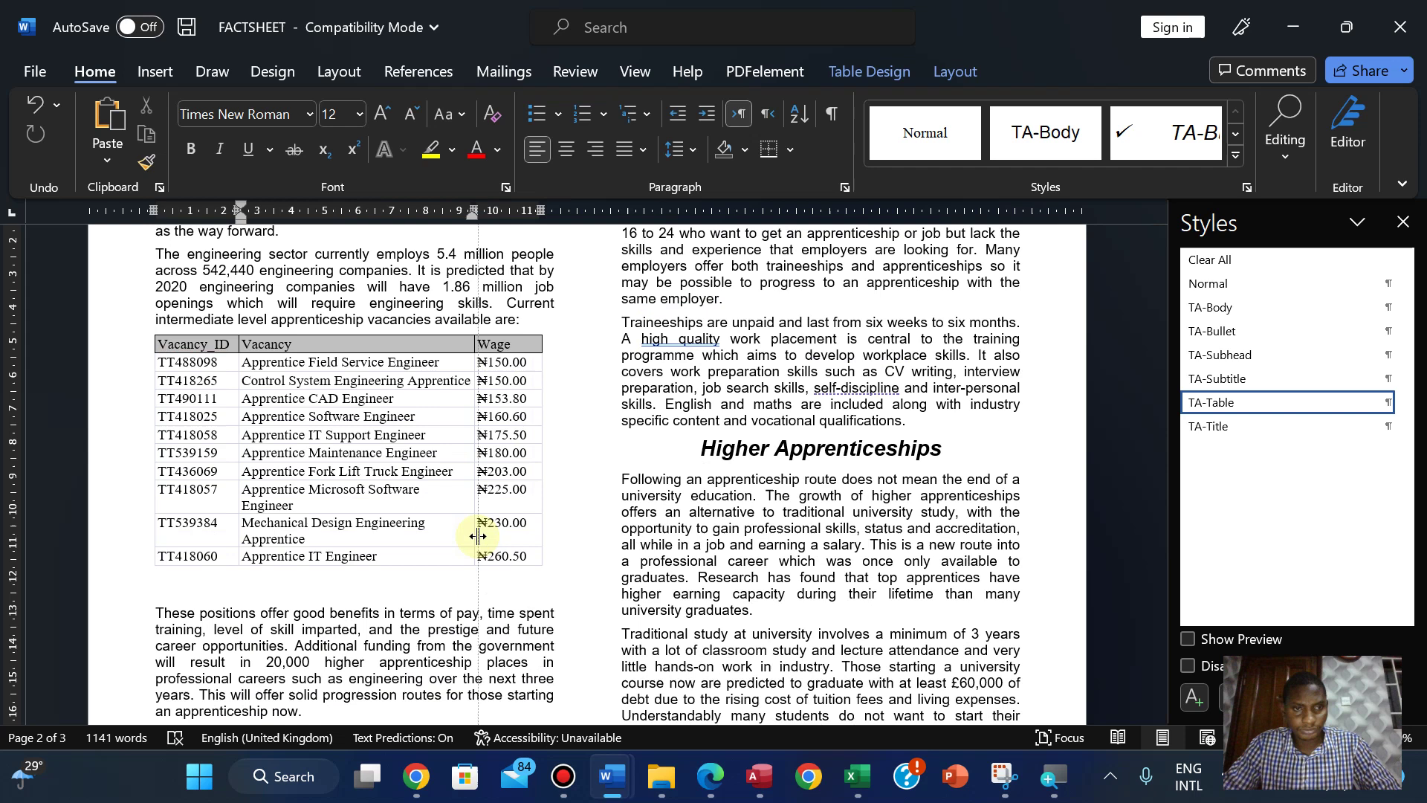
left_click_drag(478, 535, 478, 536)
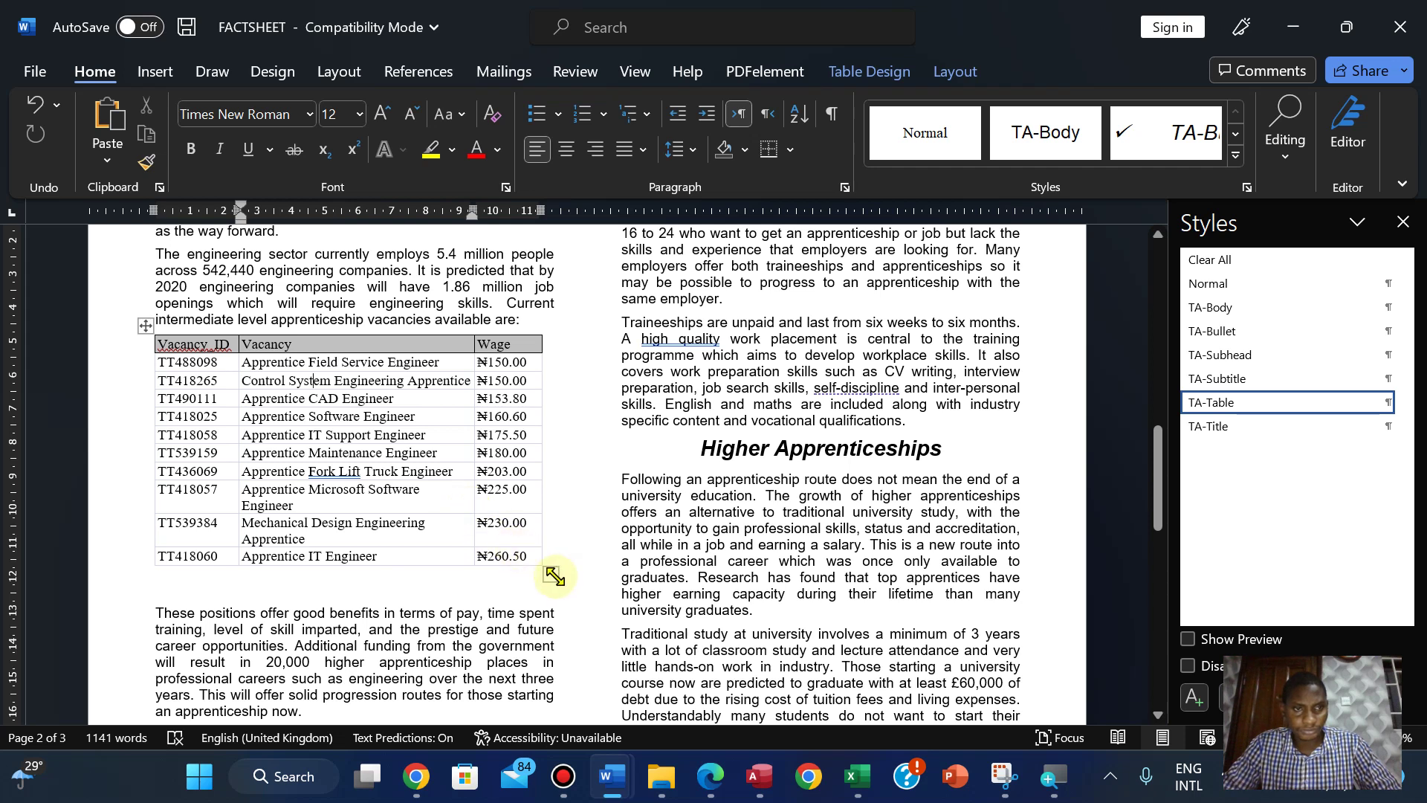
left_click(712, 777)
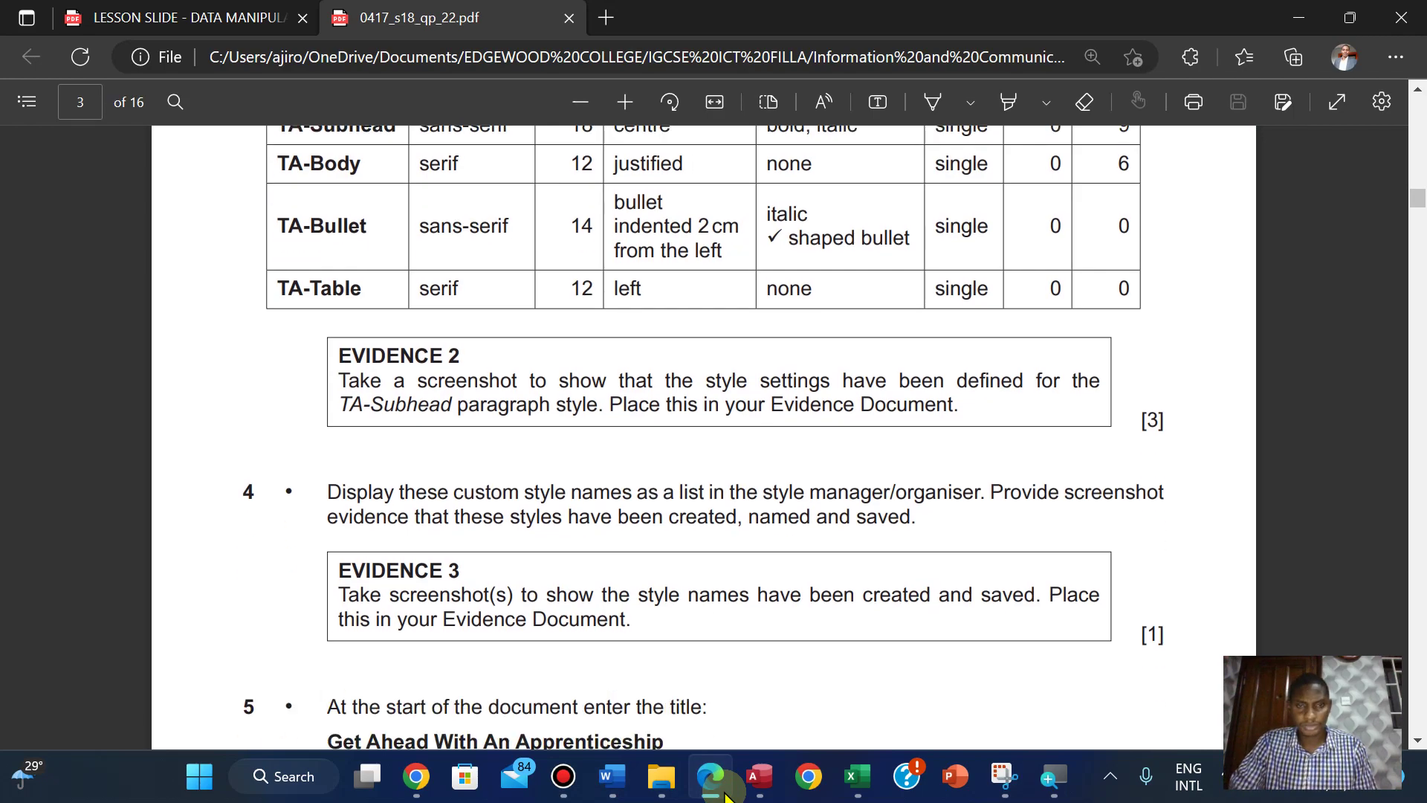
Step: Read the Task 4 requirements on page 10 of the exam paper, then return to FACTSHEET
key("Page_Down")
key("Page_Down")
key("Page_Down")
key("Page_Down")
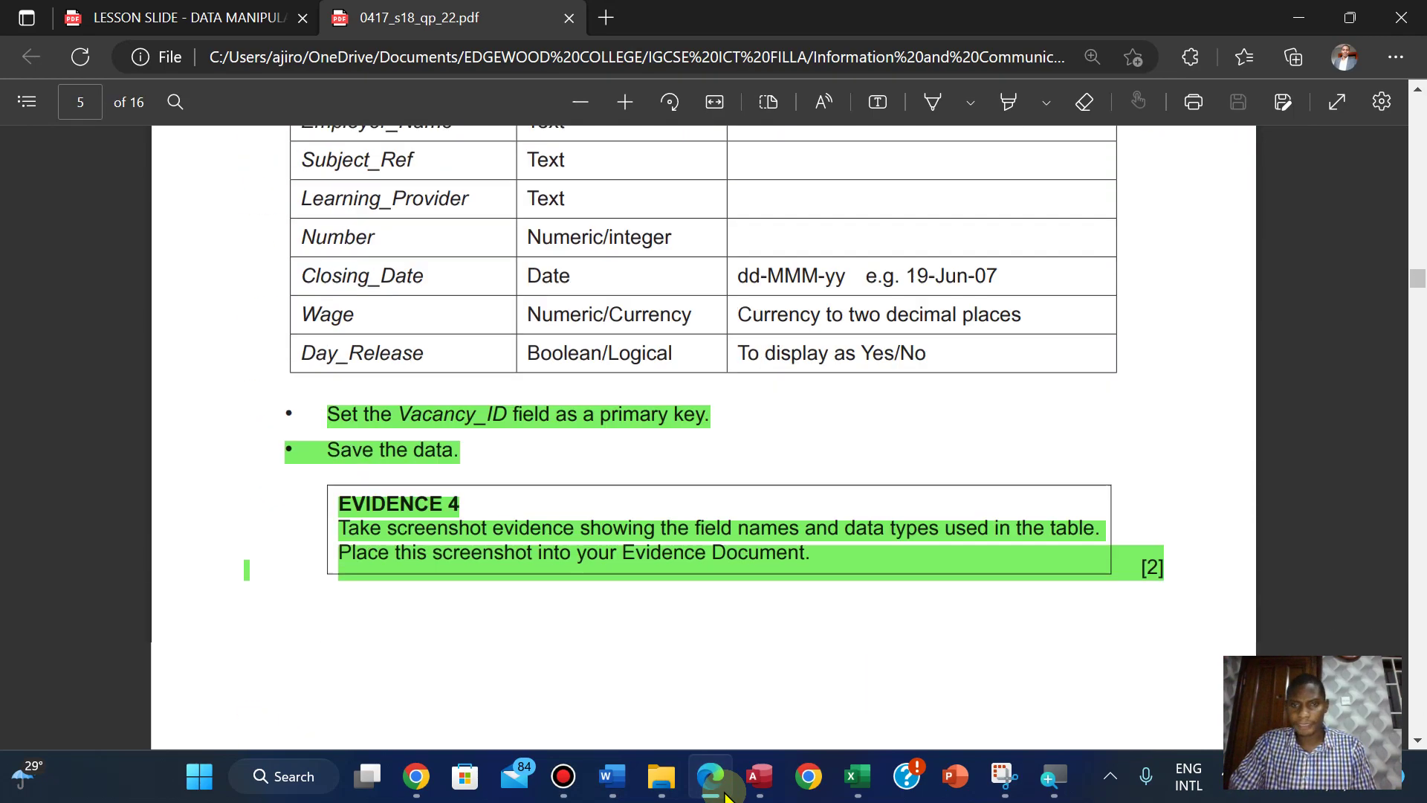
key("Page_Down")
key("Page_Down")
key("Page_Down")
key("Page_Down")
key("Page_Down")
key("Page_Down")
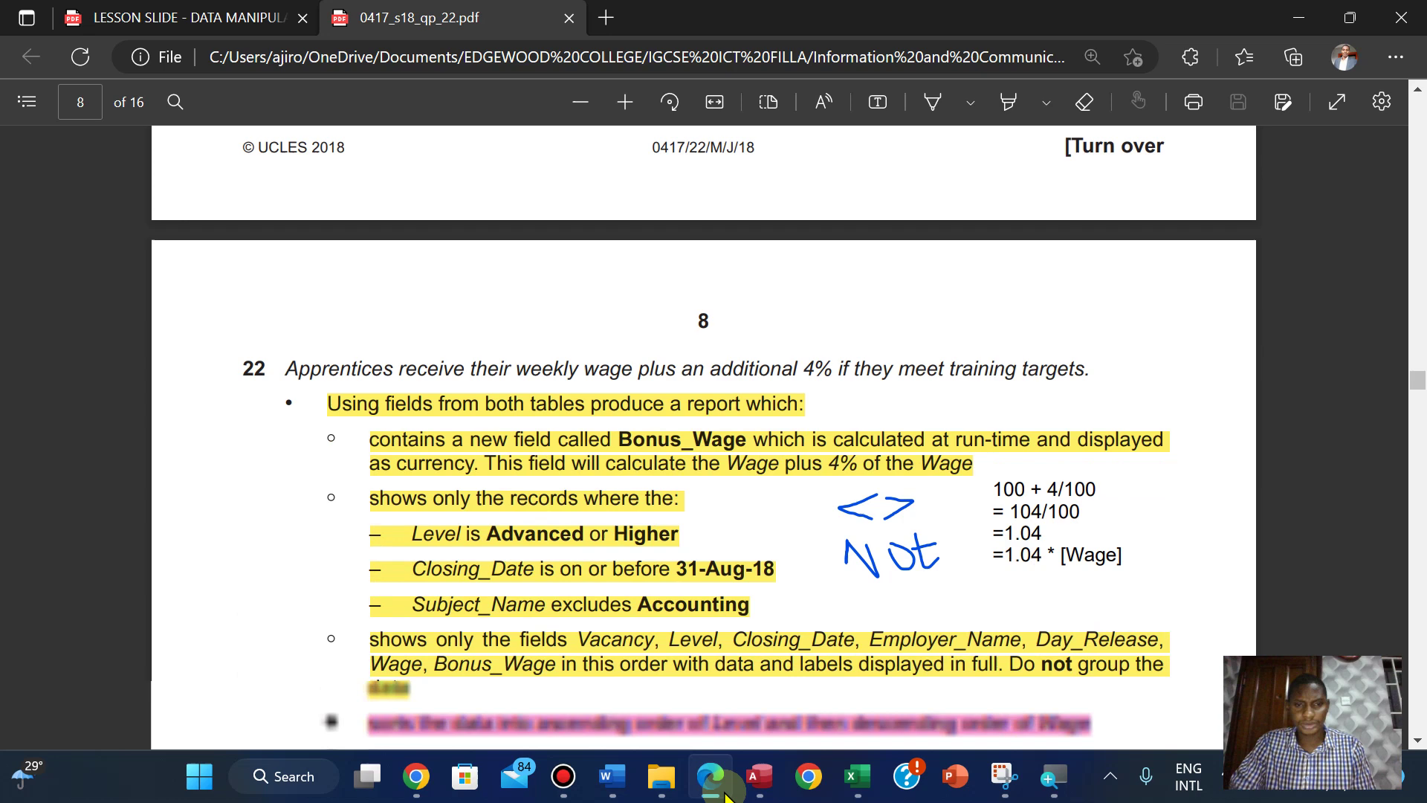
key("Page_Down")
key("Page_Down")
key("Page_Down")
key("Page_Down")
key("Page_Down")
key("Page_Down")
key("Page_Up")
key("Page_Up")
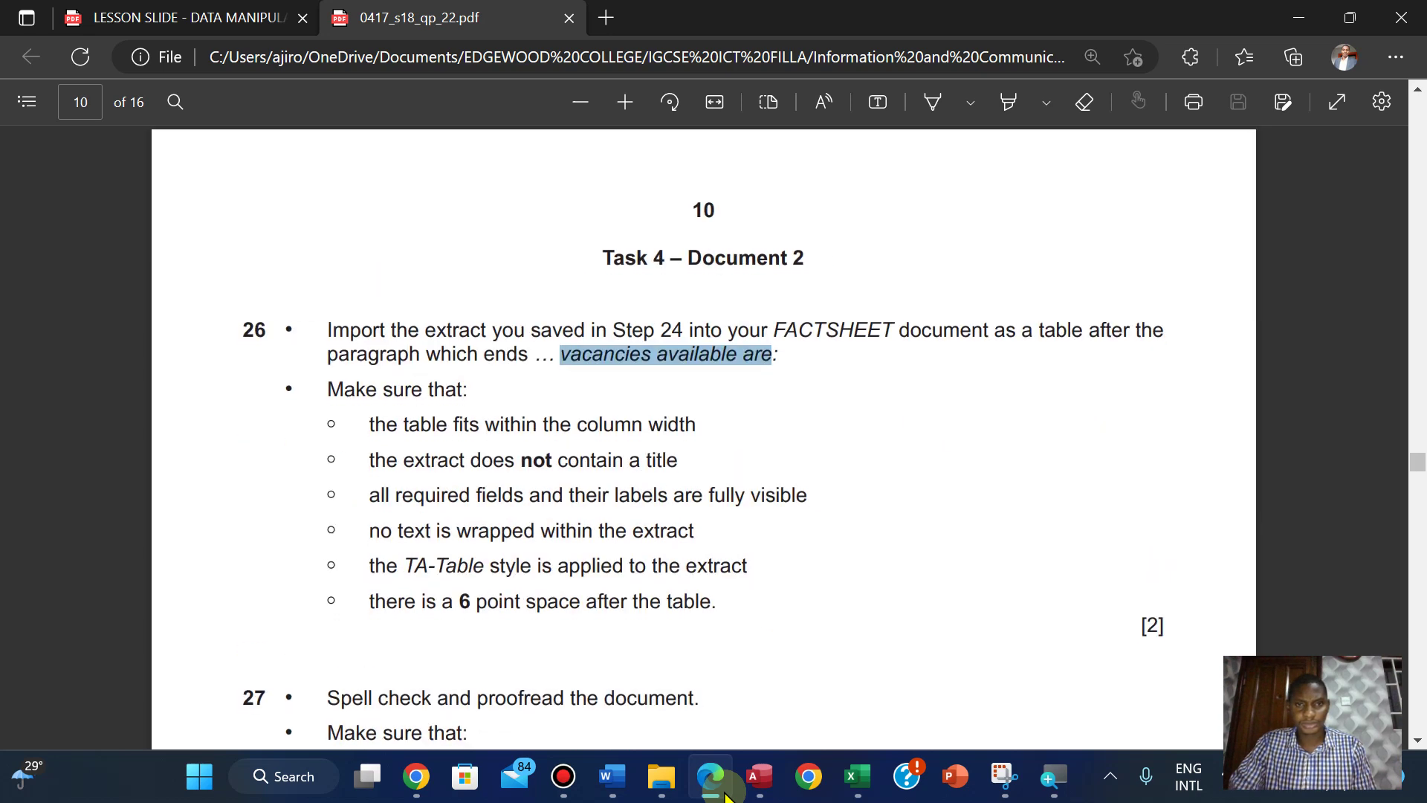
key("Down")
key("Down")
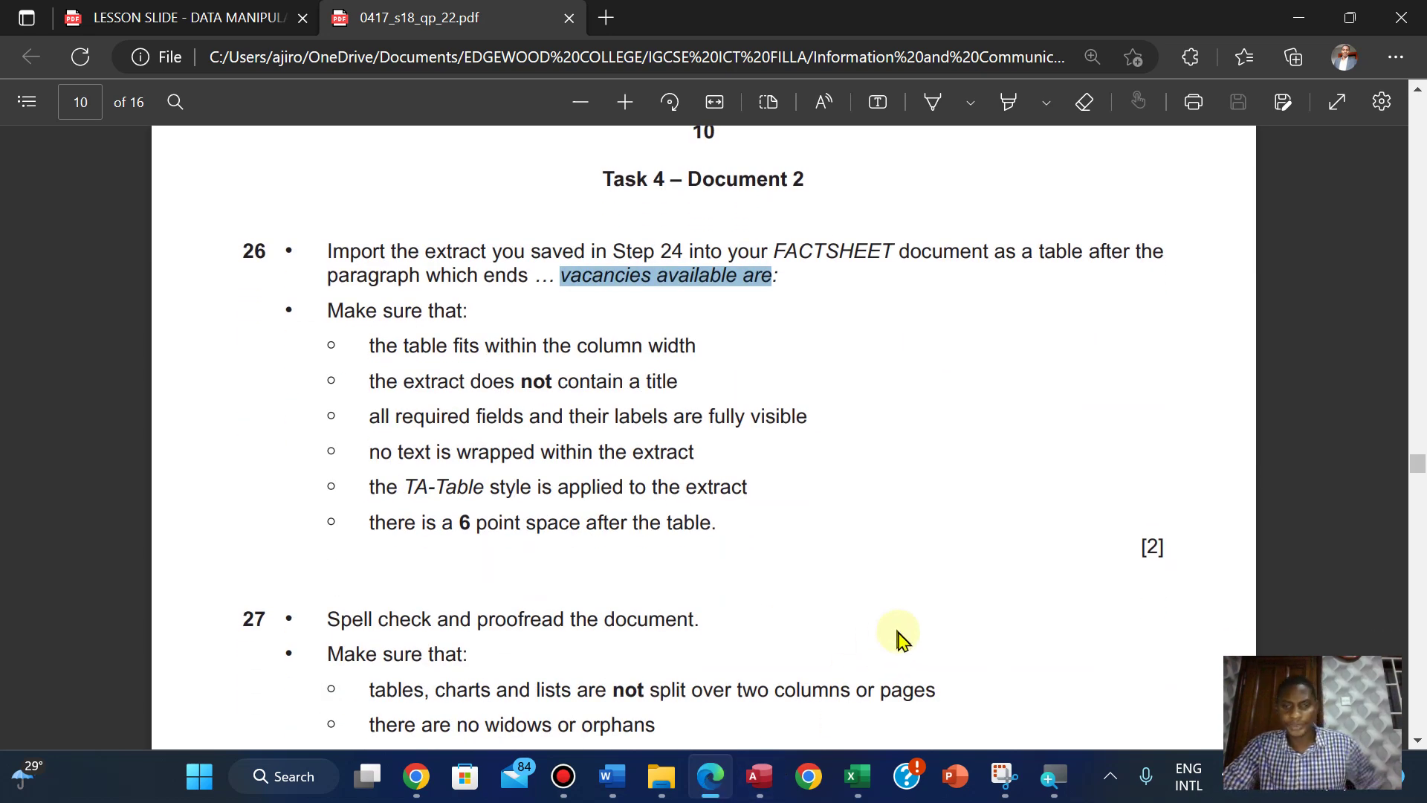
mouse_move(608, 782)
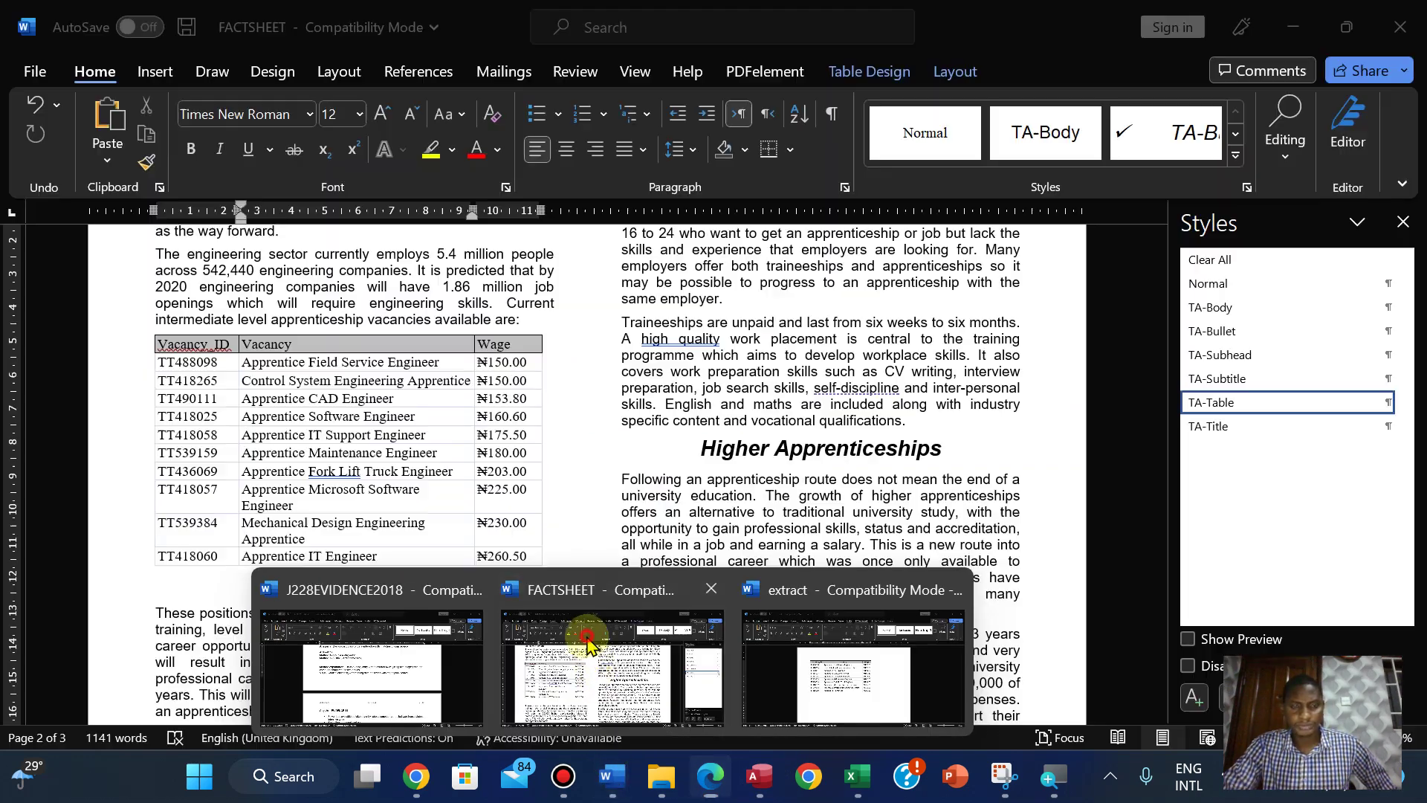
left_click(613, 654)
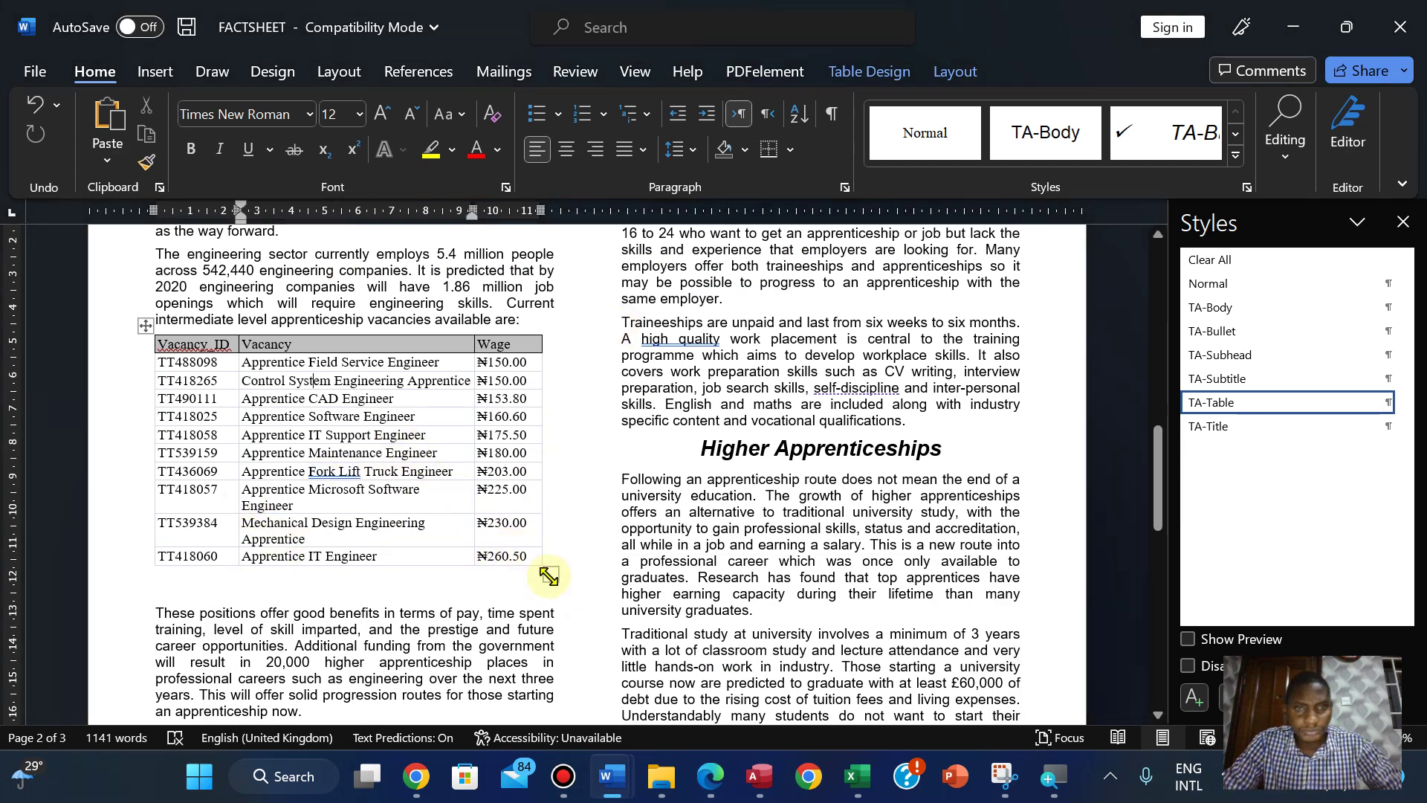
Step: Narrow the first table column and widen the Vacancy column so no entry wraps
left_click_drag(549, 576, 559, 572)
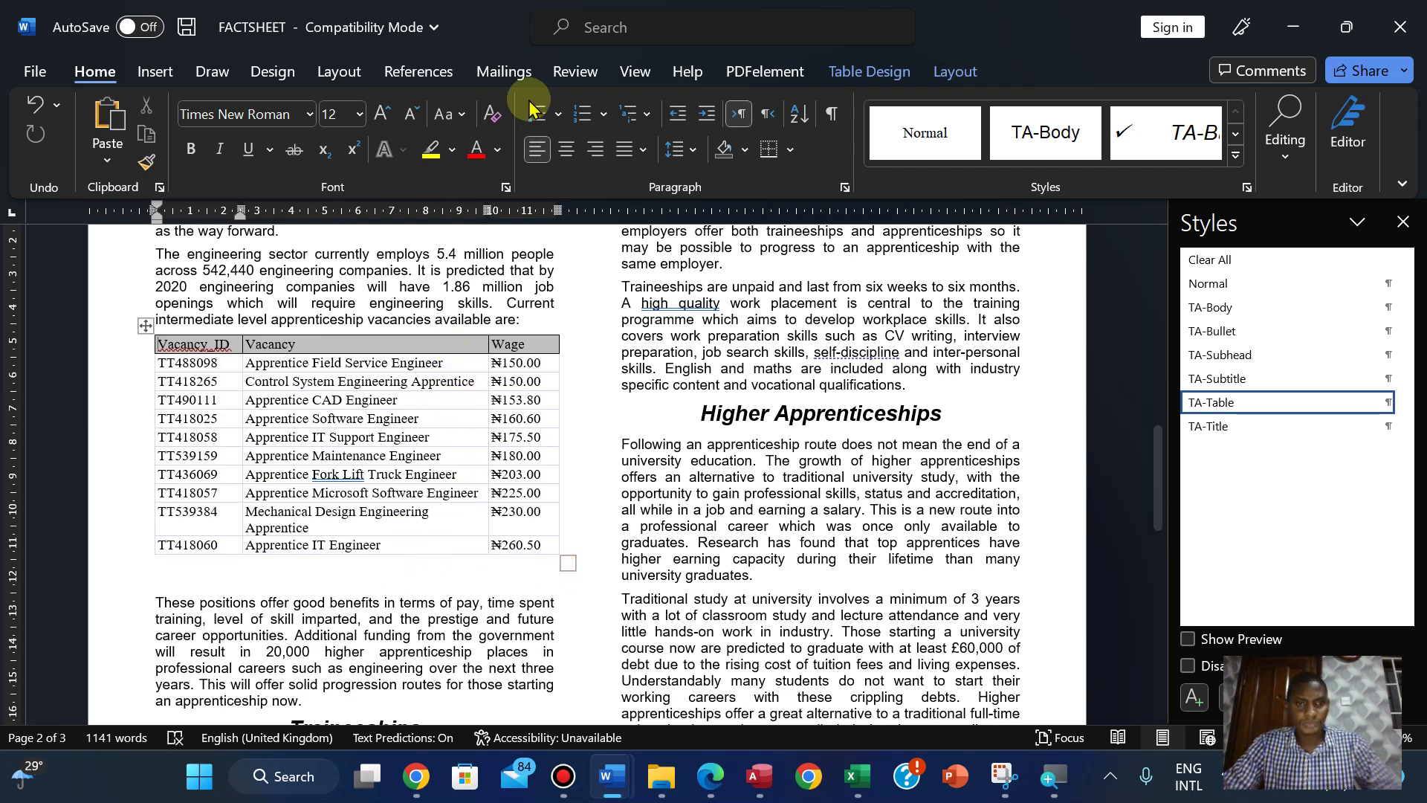
mouse_move(643, 7)
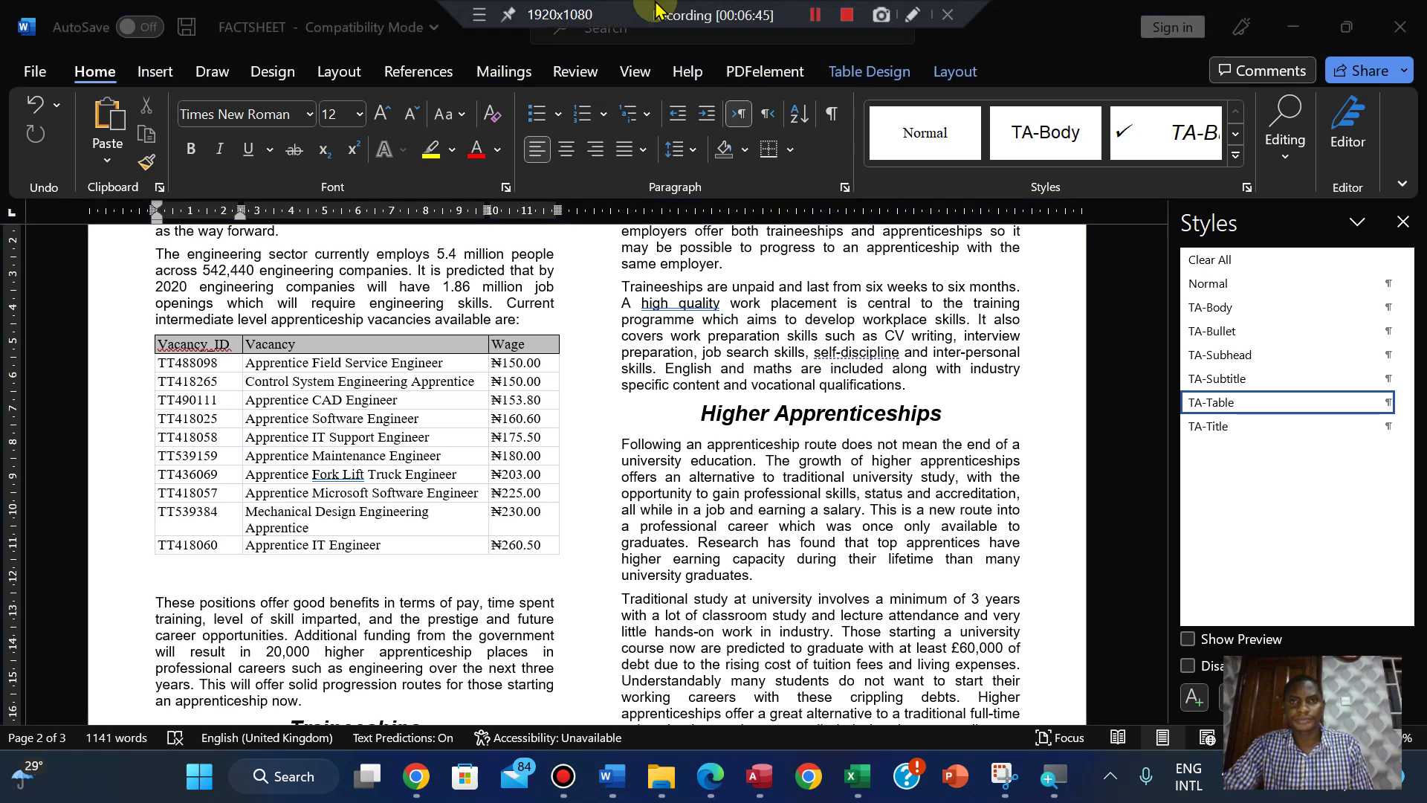
left_click(822, 16)
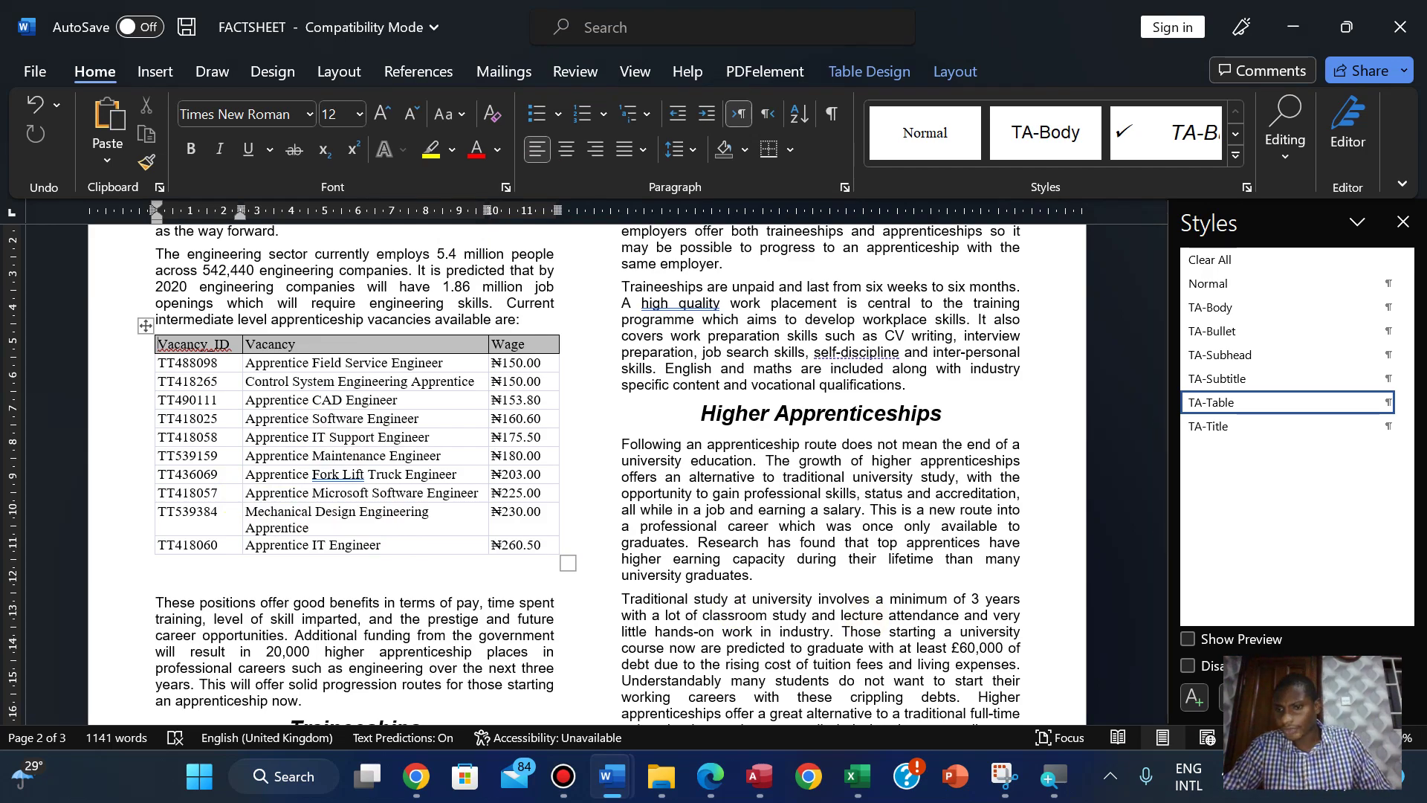
scroll(425, 631, "up", 5, "ctrl")
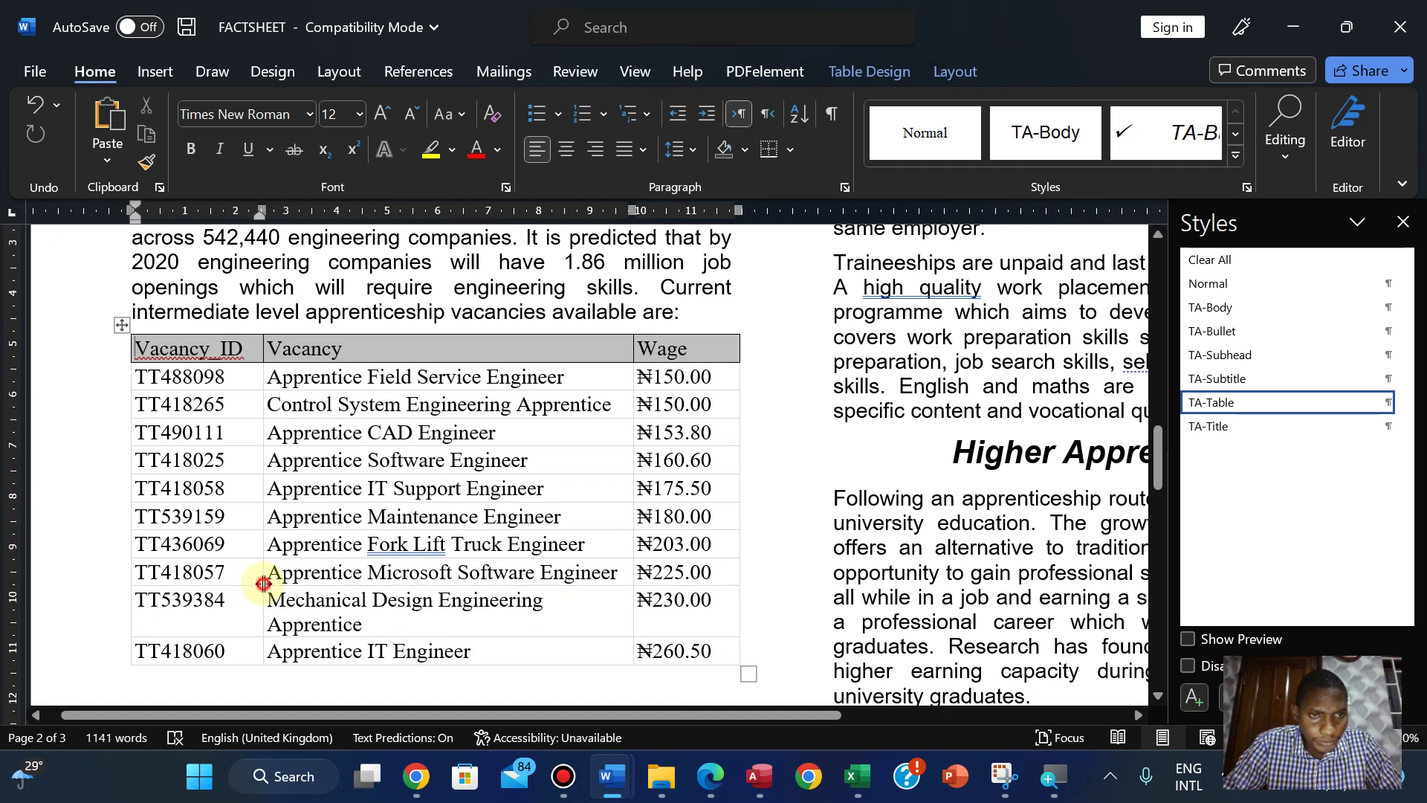
mouse_move(264, 583)
left_mouse_down()
mouse_move(243, 585)
mouse_move(256, 584)
left_mouse_up()
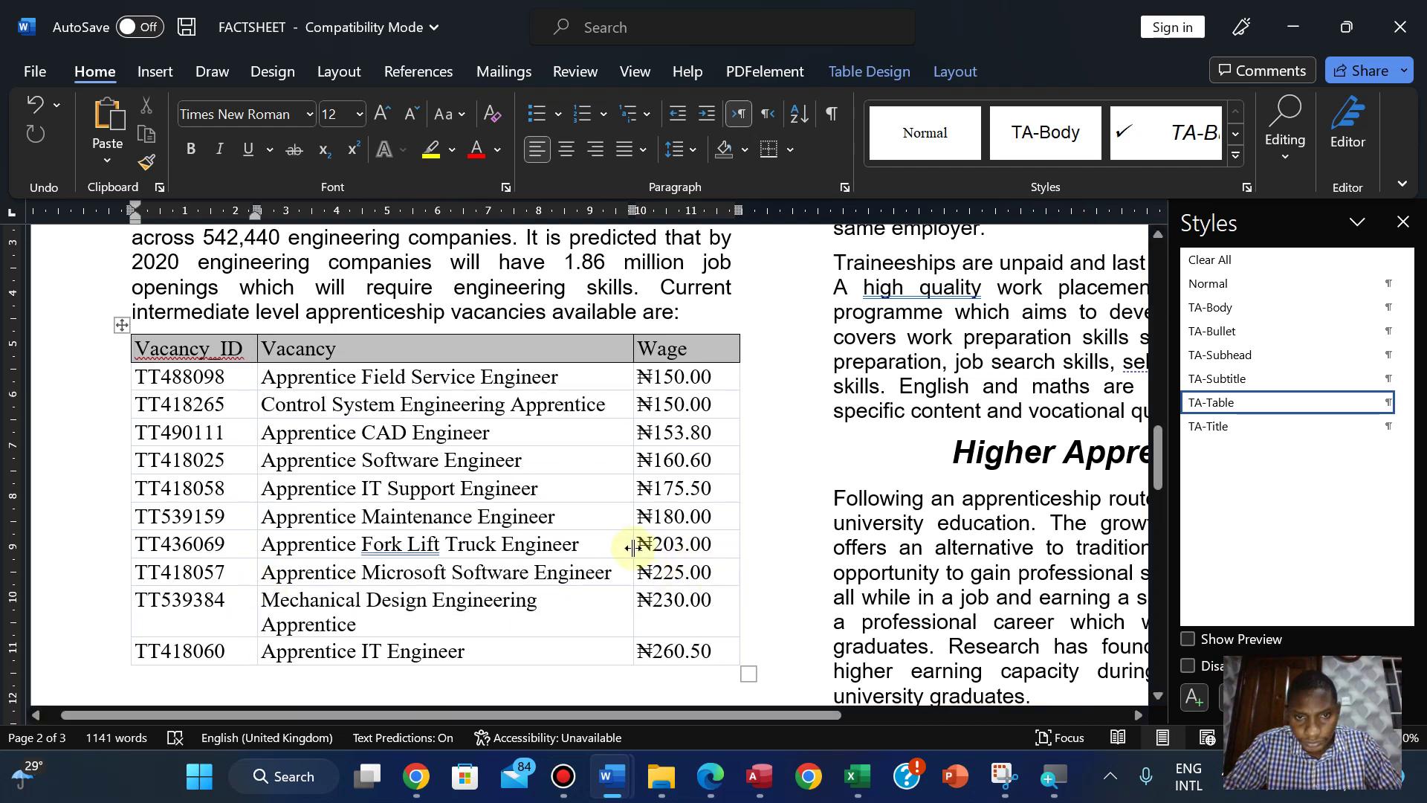
left_click_drag(632, 549, 647, 548)
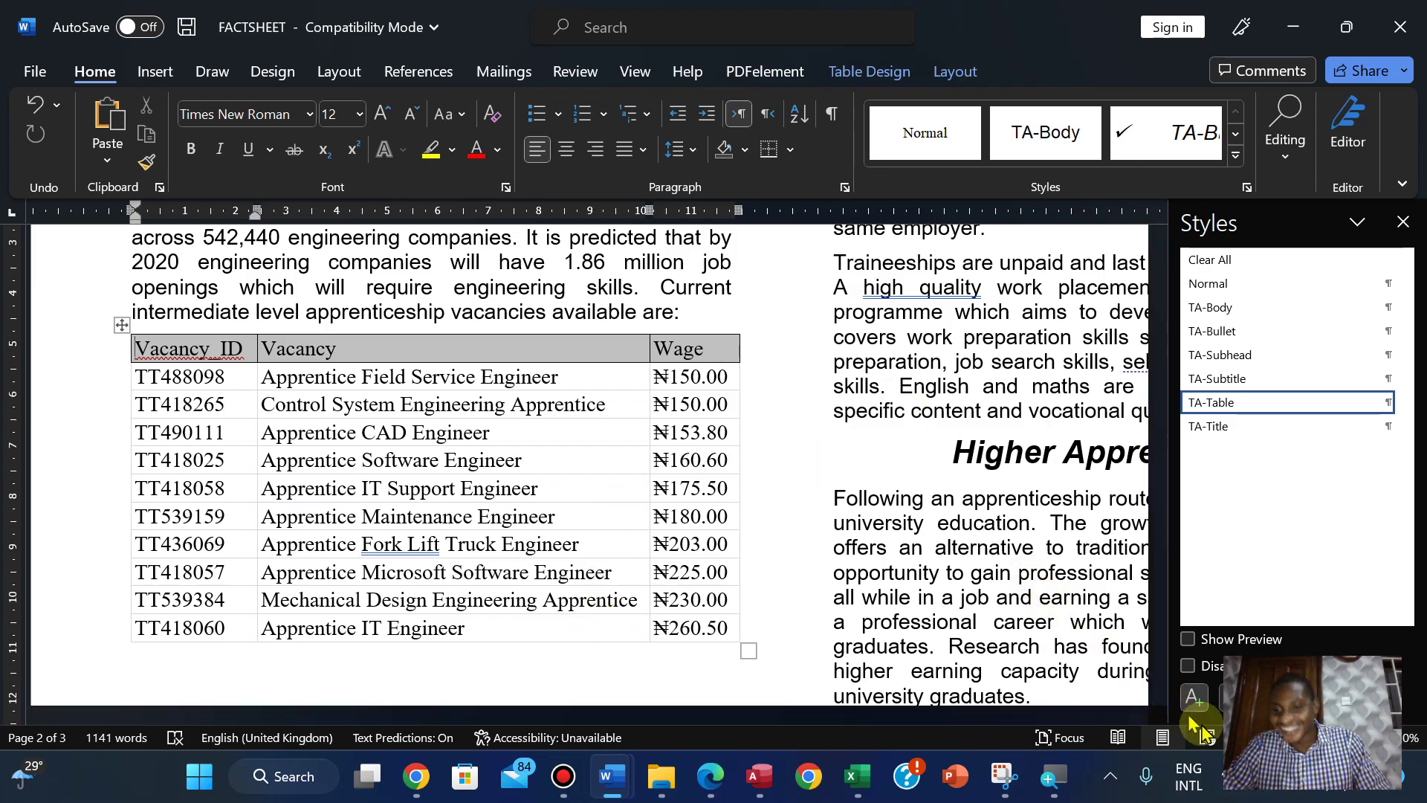
Step: Make the blank line below the vacancy table 6 pt
scroll(408, 606, "down", 5)
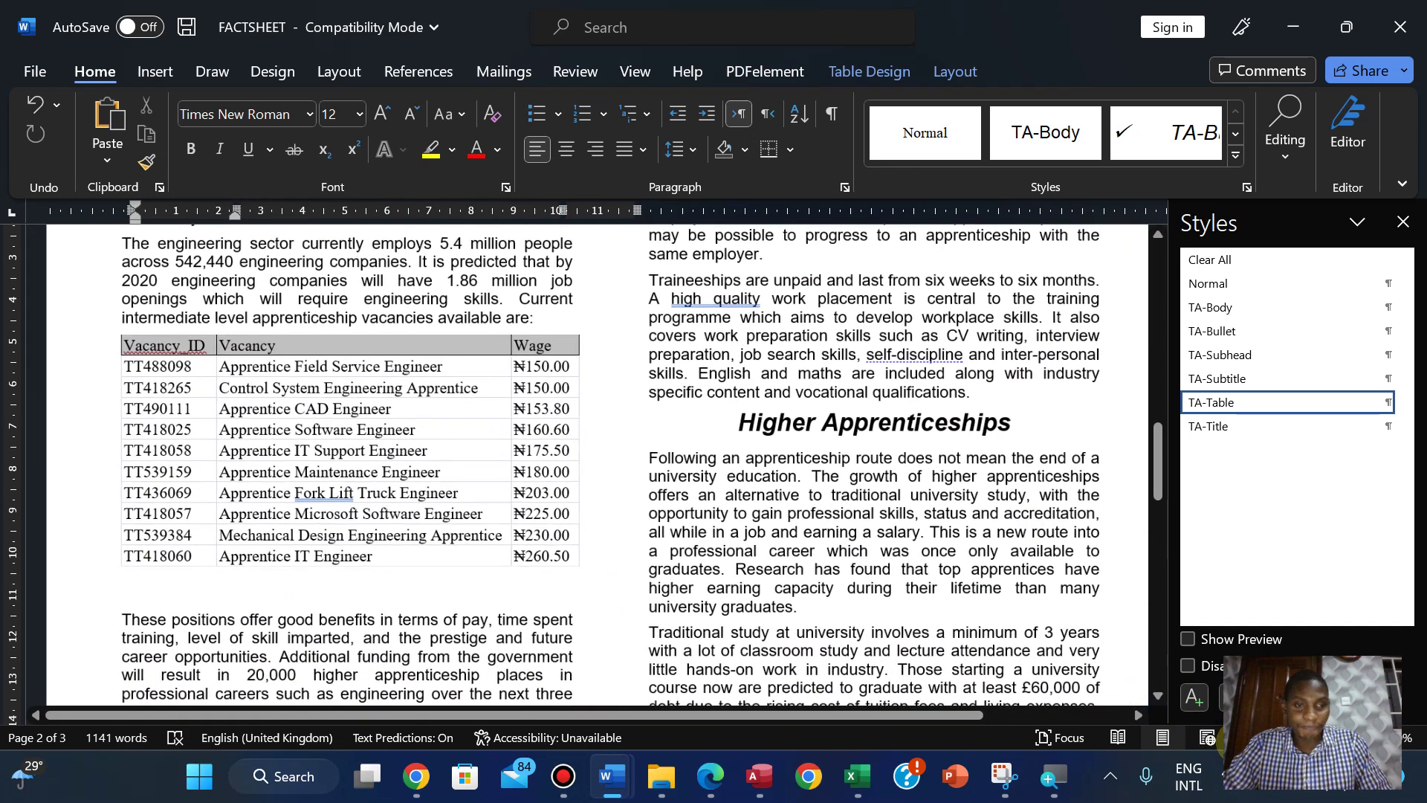
left_click(239, 569)
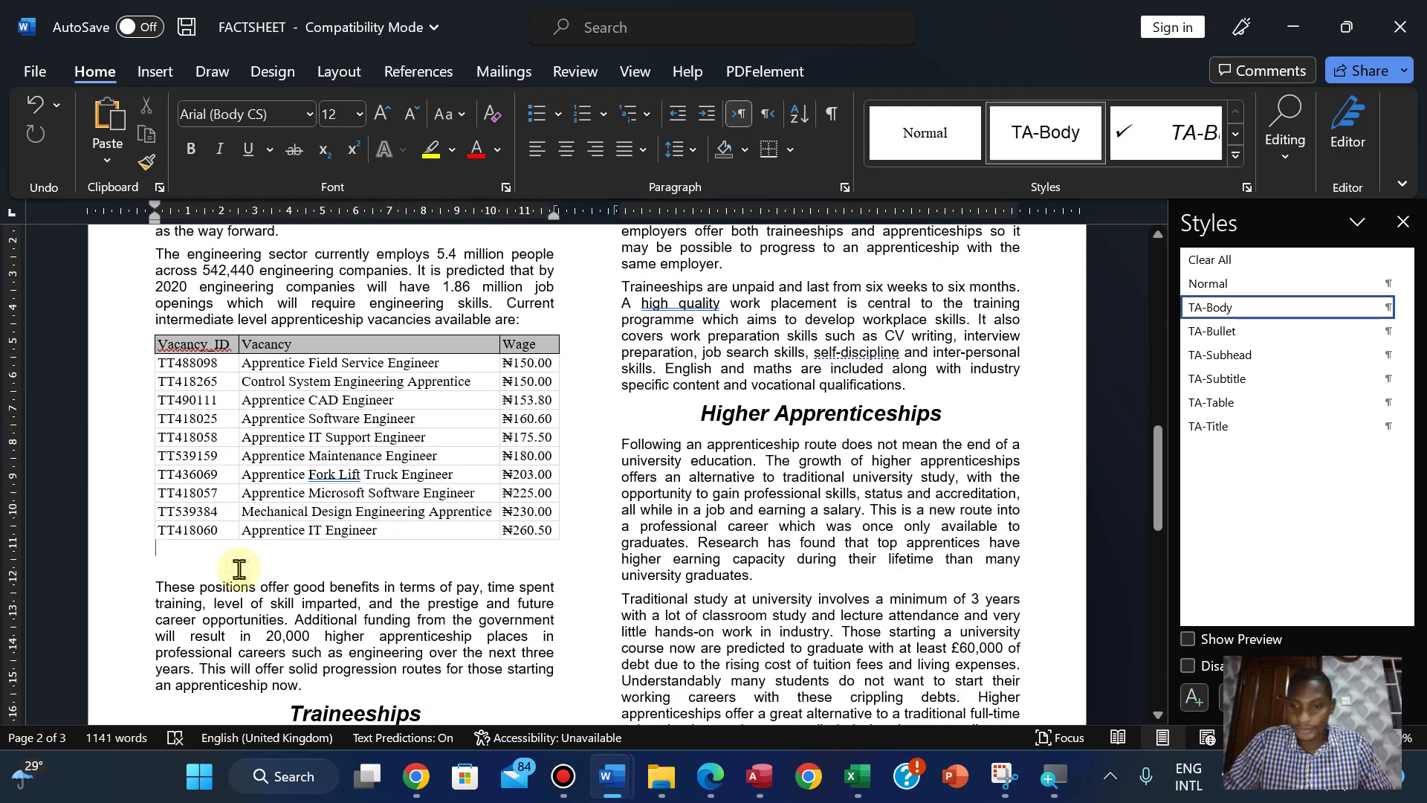
key("ctrl+z")
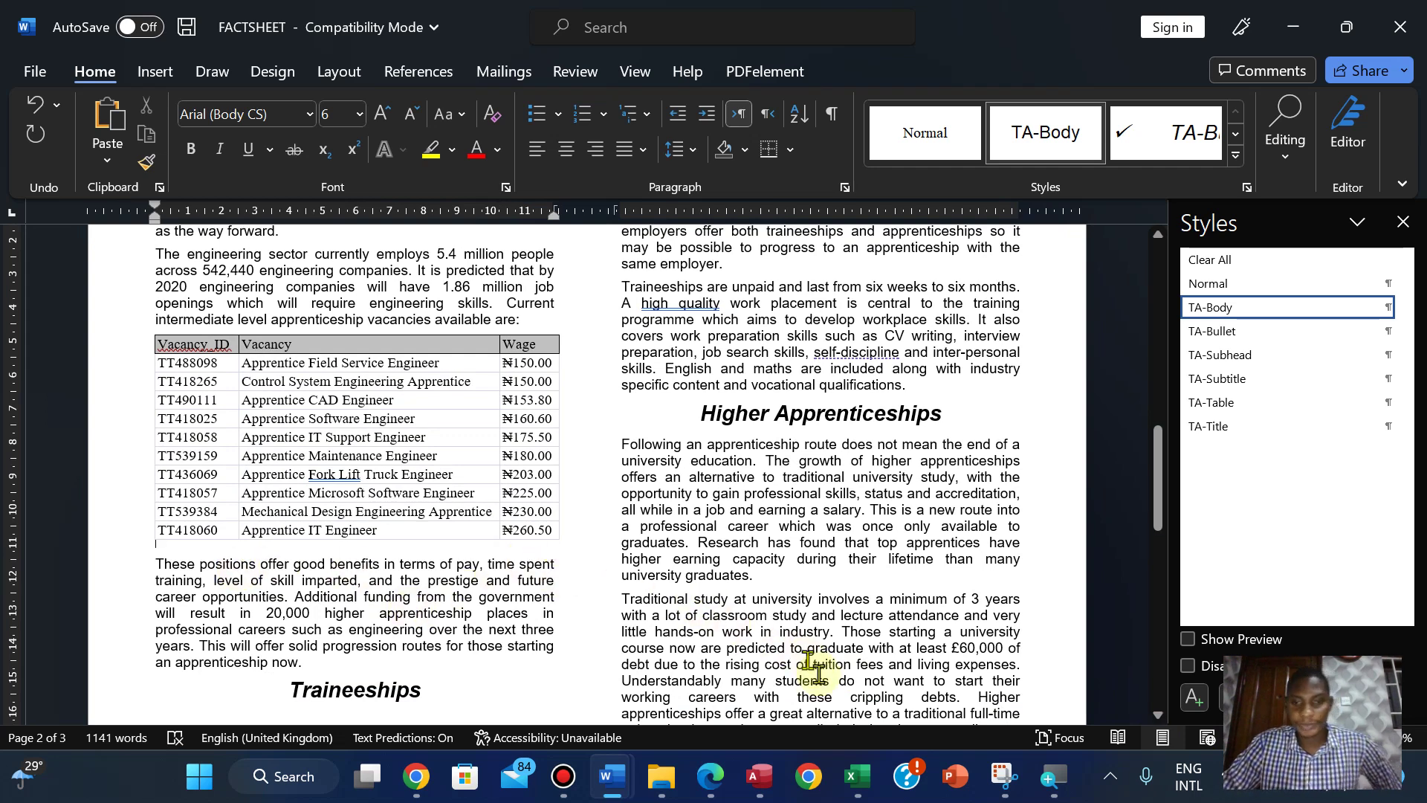
left_click(707, 776)
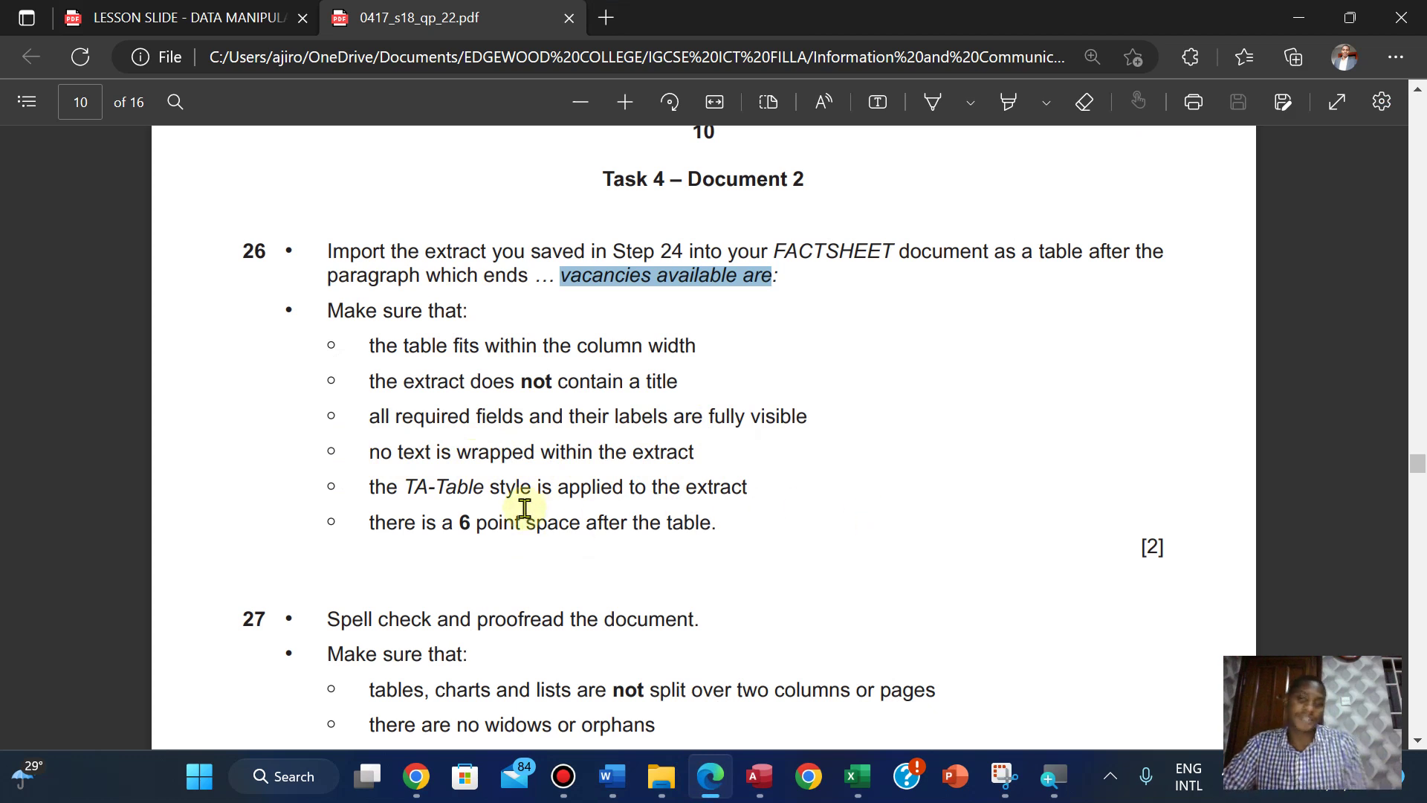
Step: Select question 26's full instructions in the exam paper and highlight them green
left_click_drag(331, 252, 1174, 556)
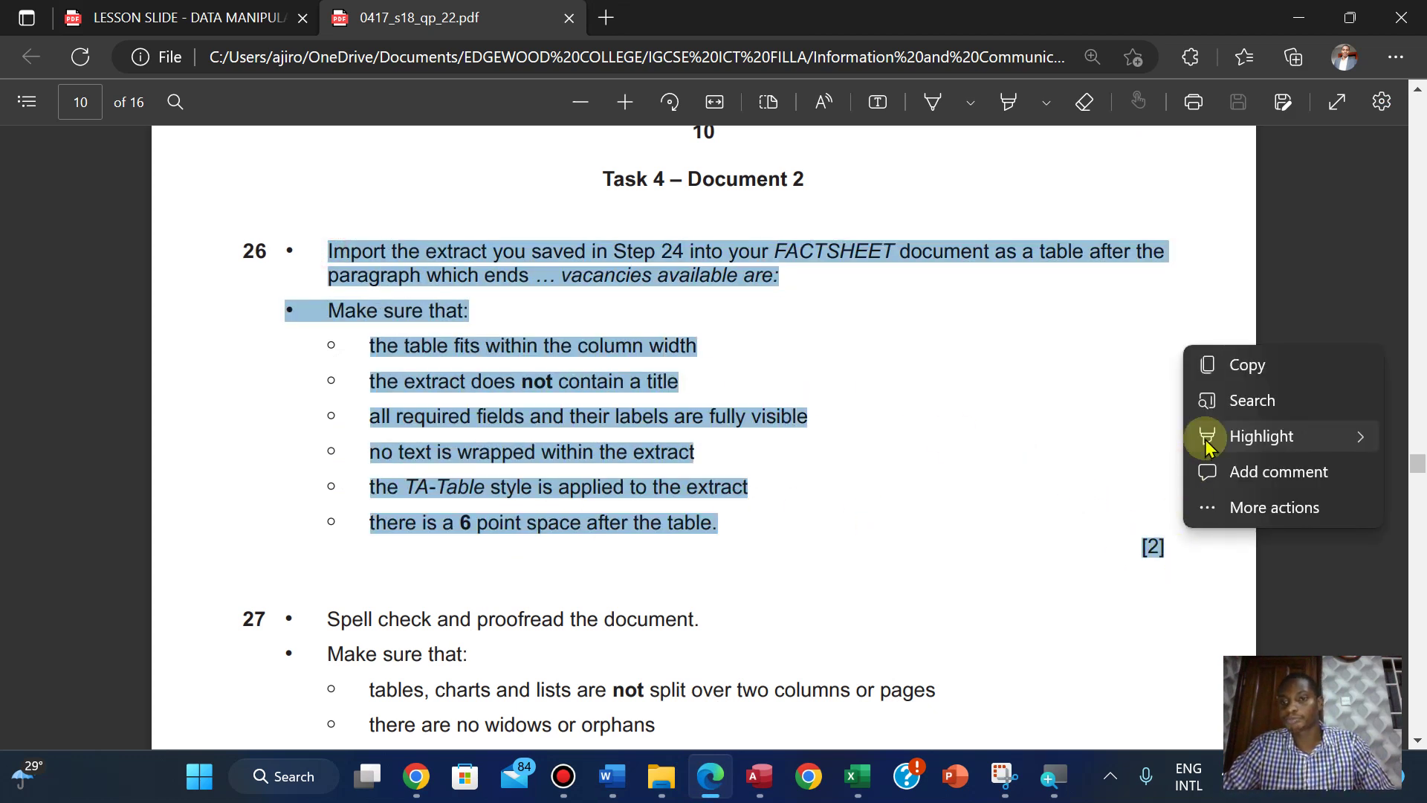
mouse_move(1200, 439)
left_click(1076, 473)
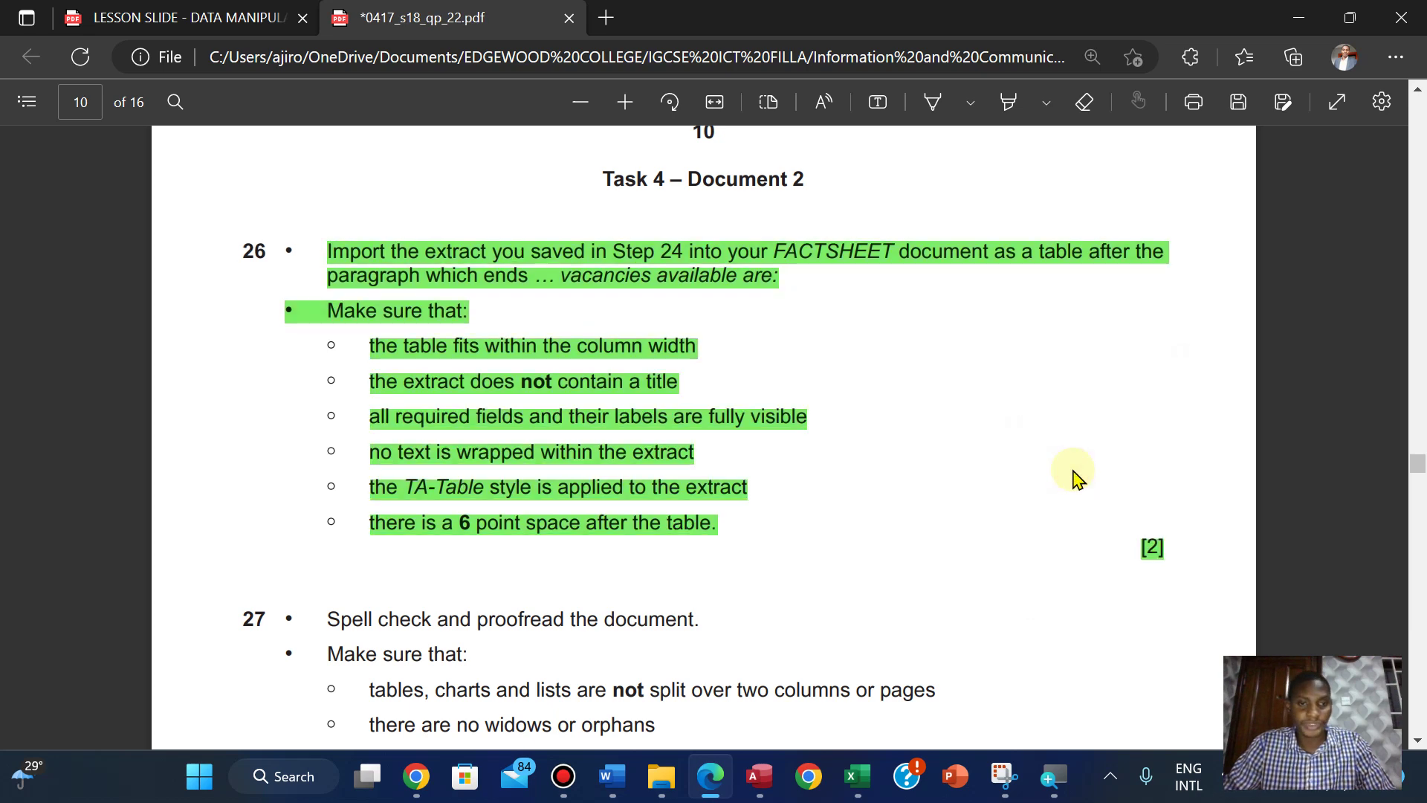
scroll(1073, 478, "down", 2)
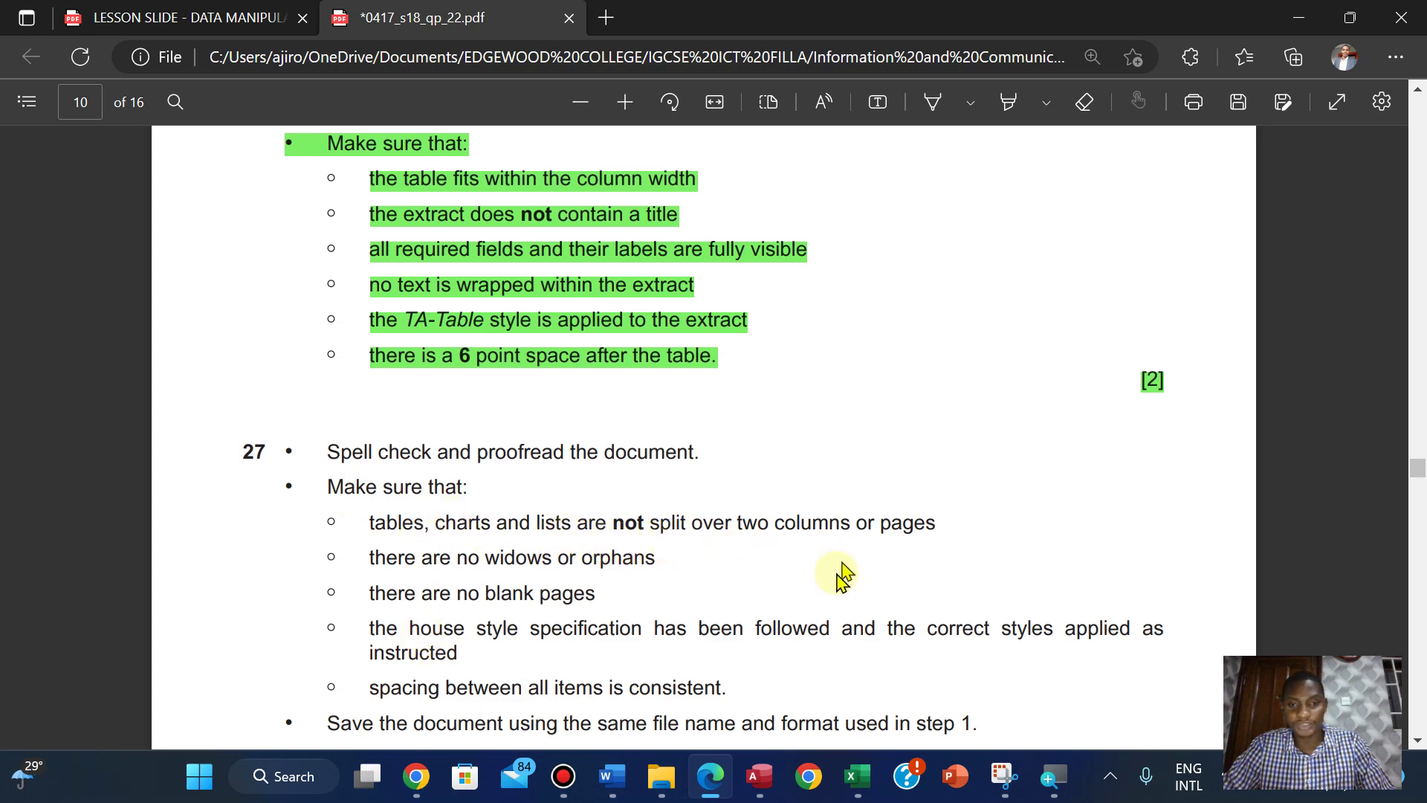
Step: Return to FACTSHEET and close the Styles pane
mouse_move(614, 775)
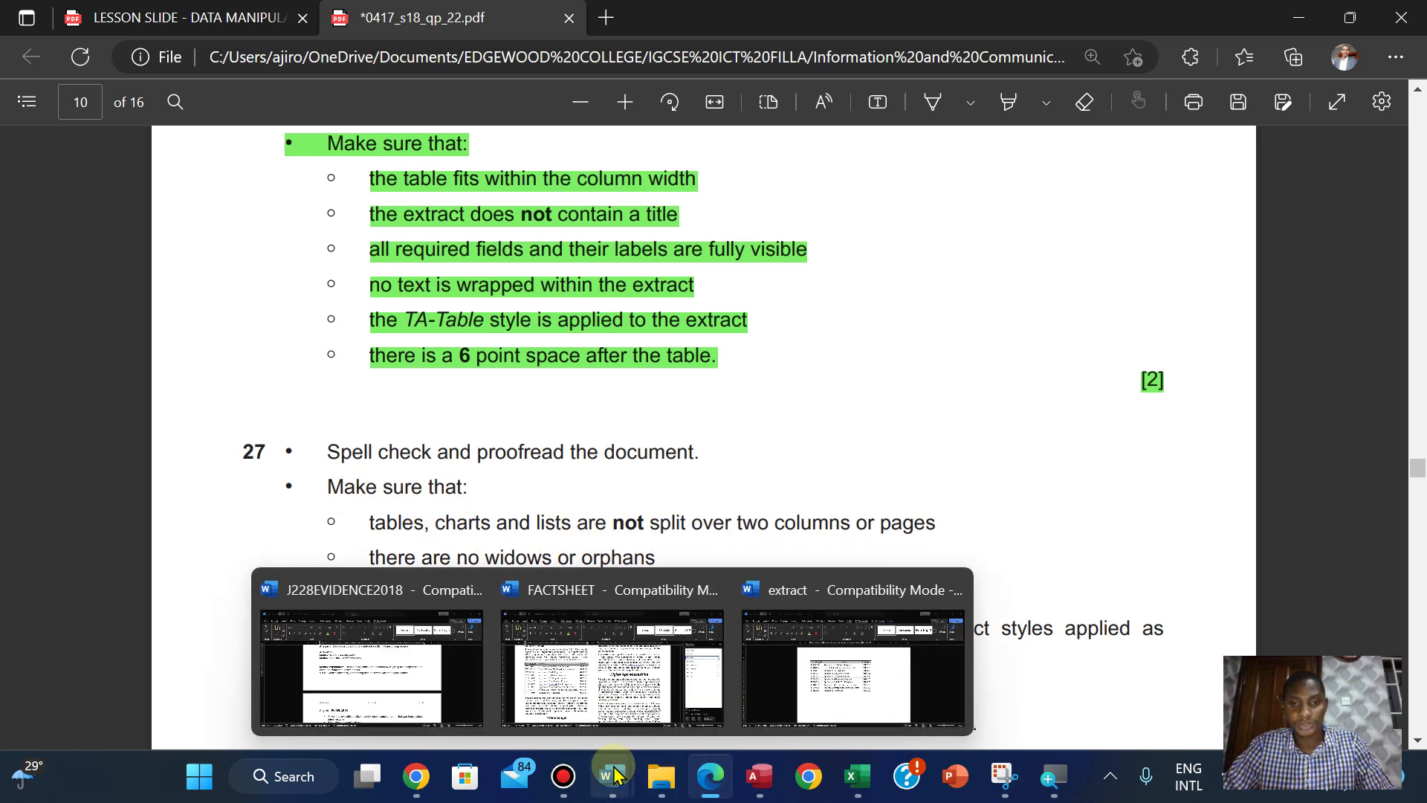
left_click(625, 680)
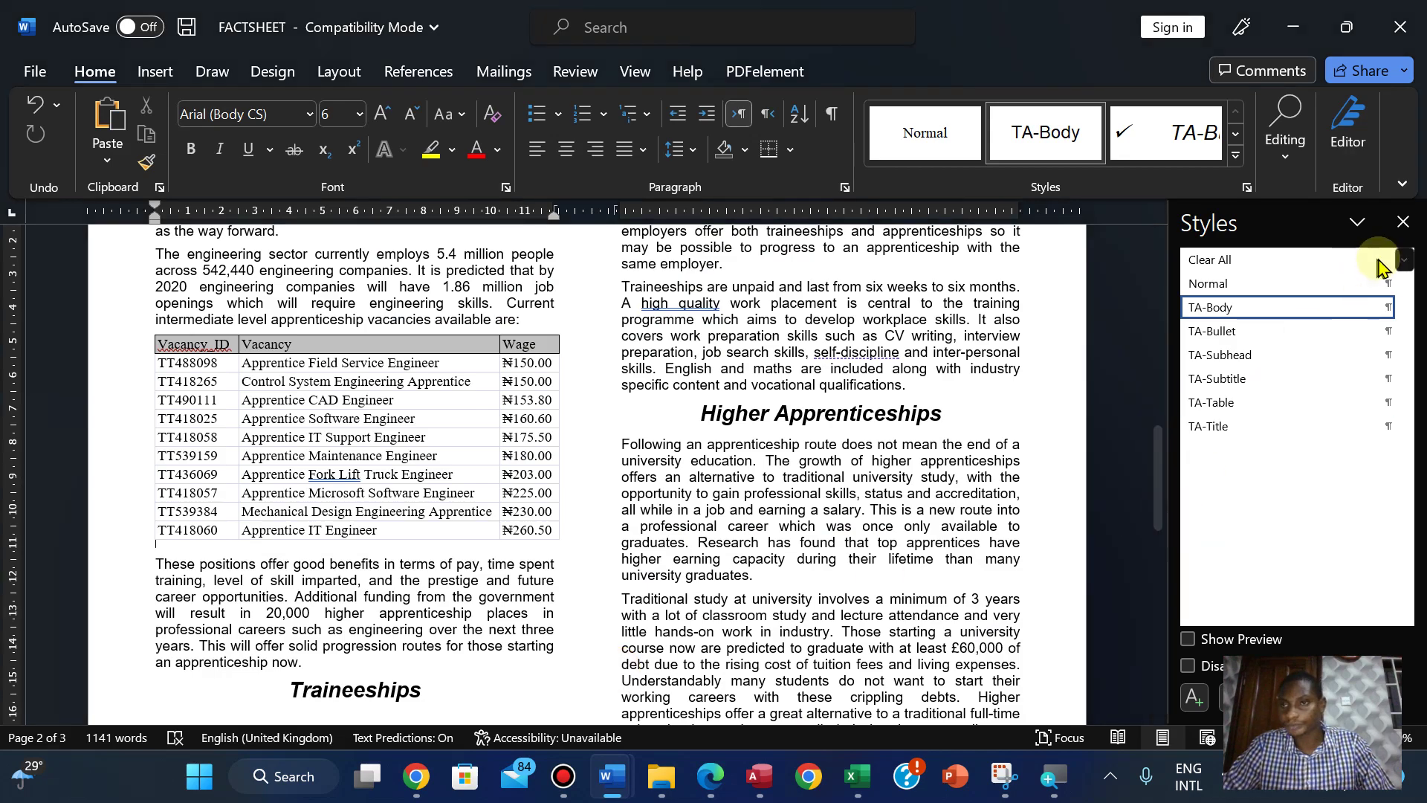
left_click(1402, 223)
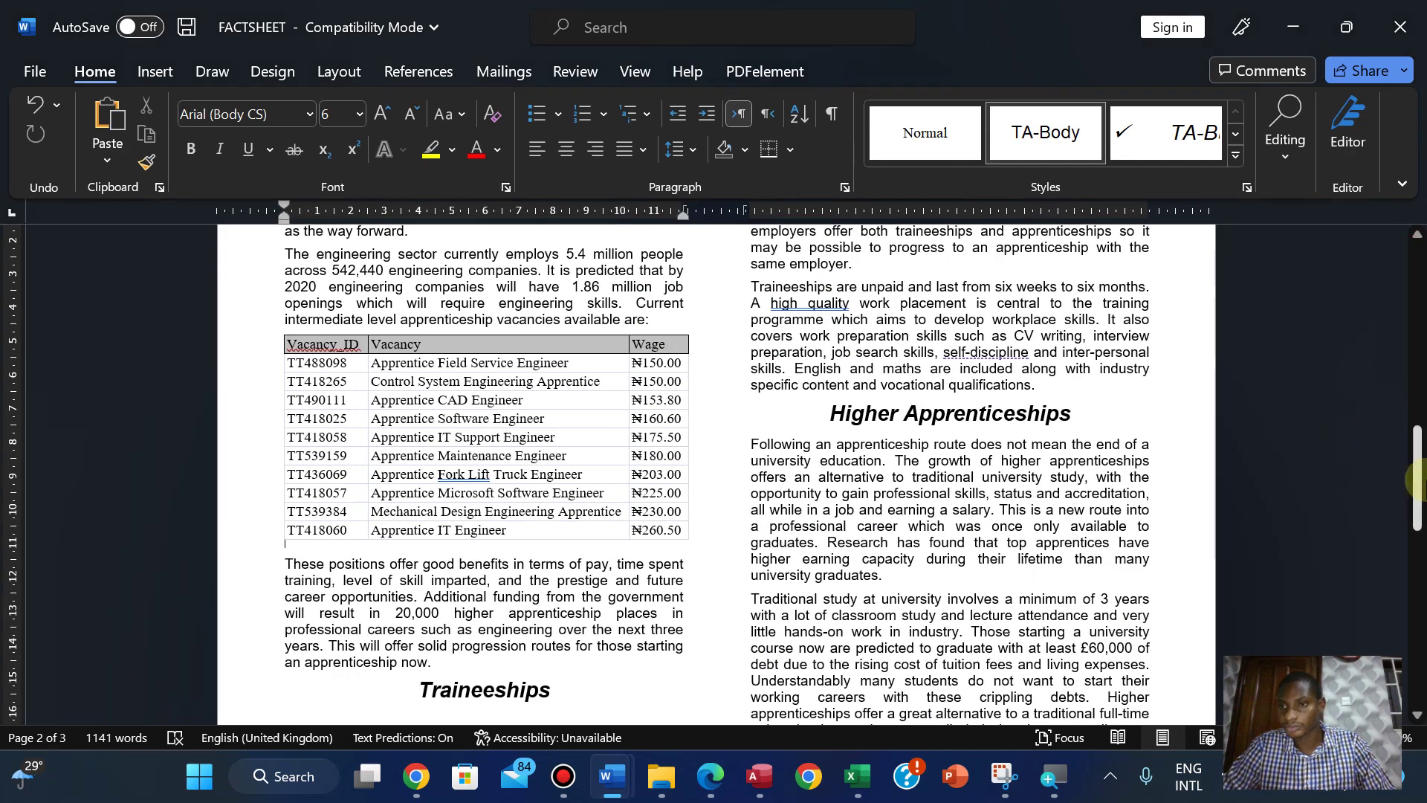
left_click_drag(1412, 491, 1300, 536)
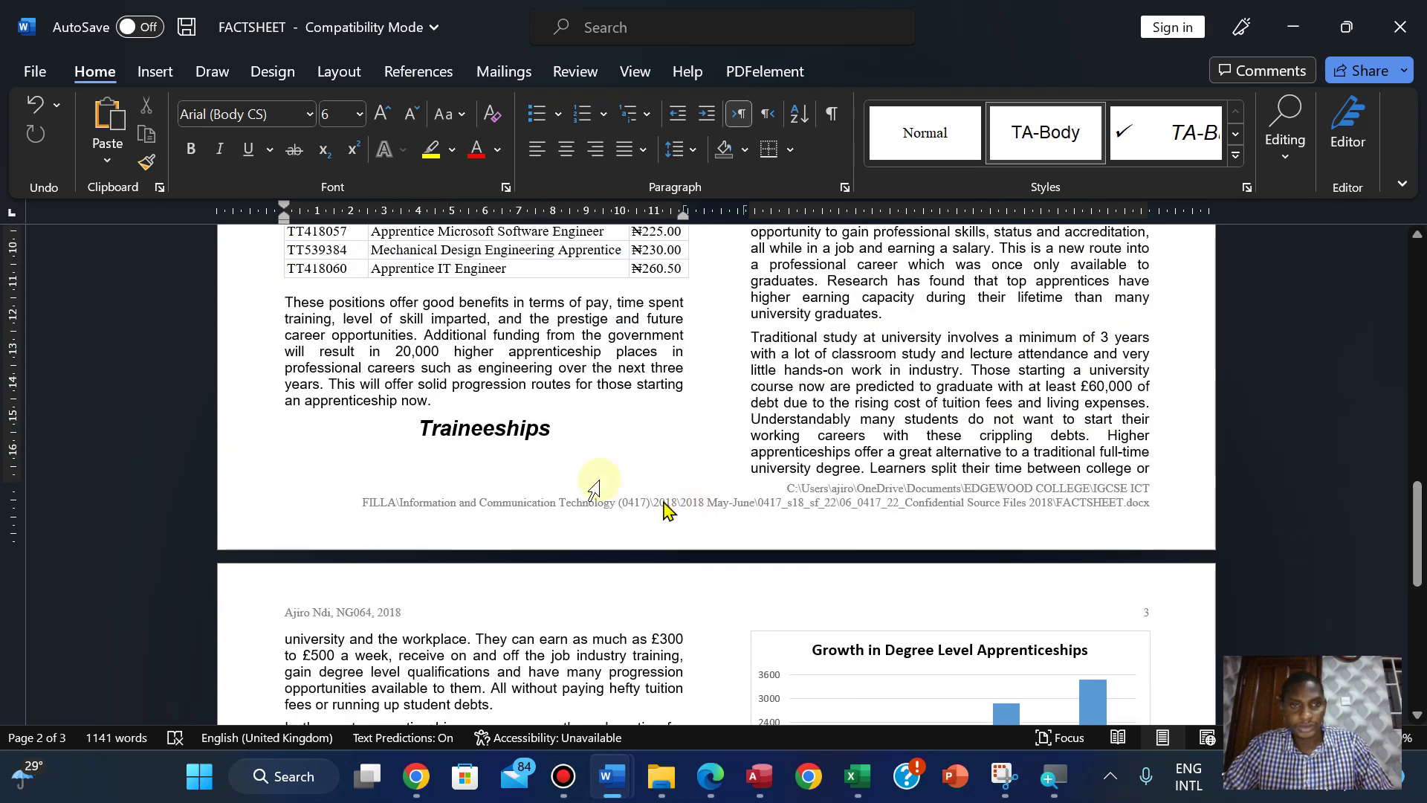
Step: Insert column breaks before the Traineeships and Engineering Apprenticeships headings
left_click(417, 428)
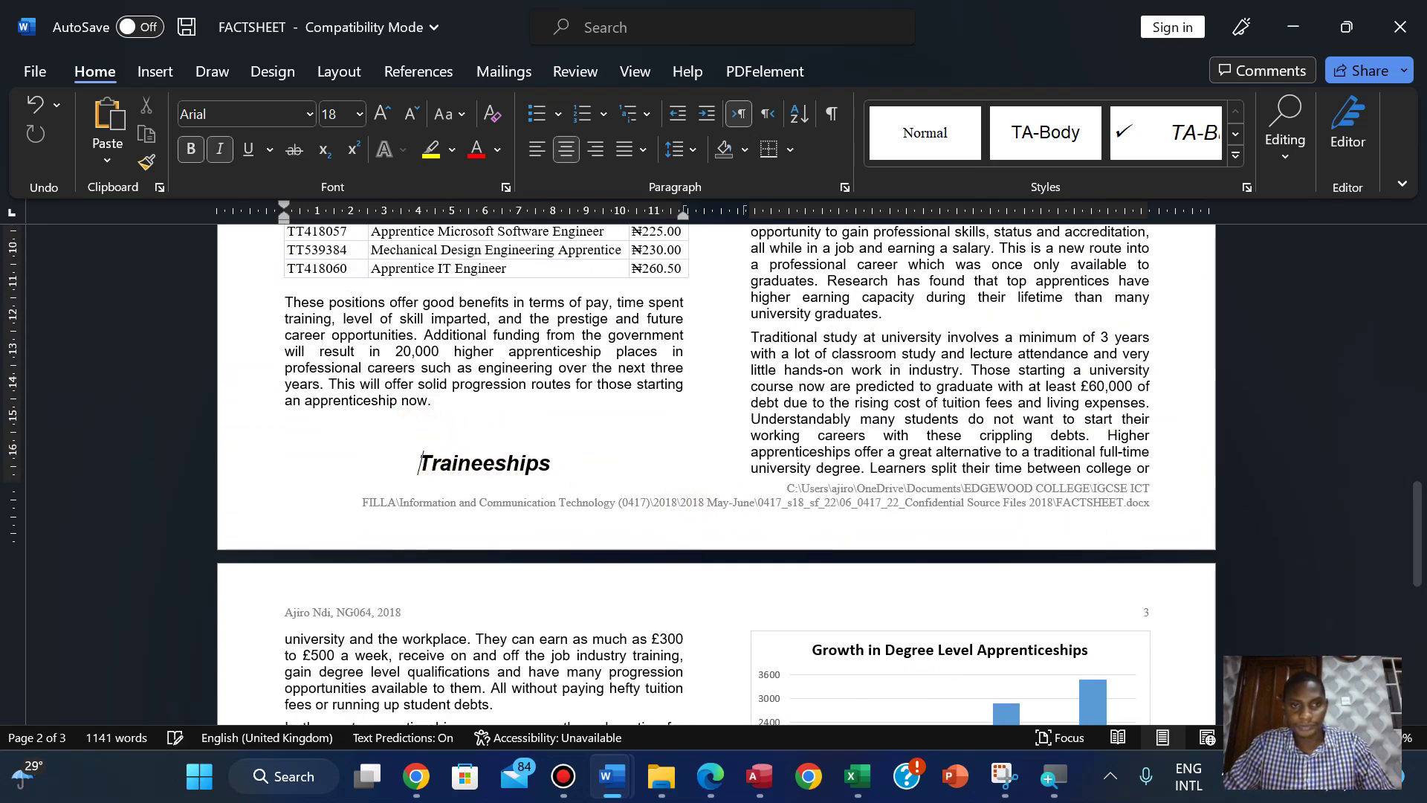
key("ctrl+shift+Return")
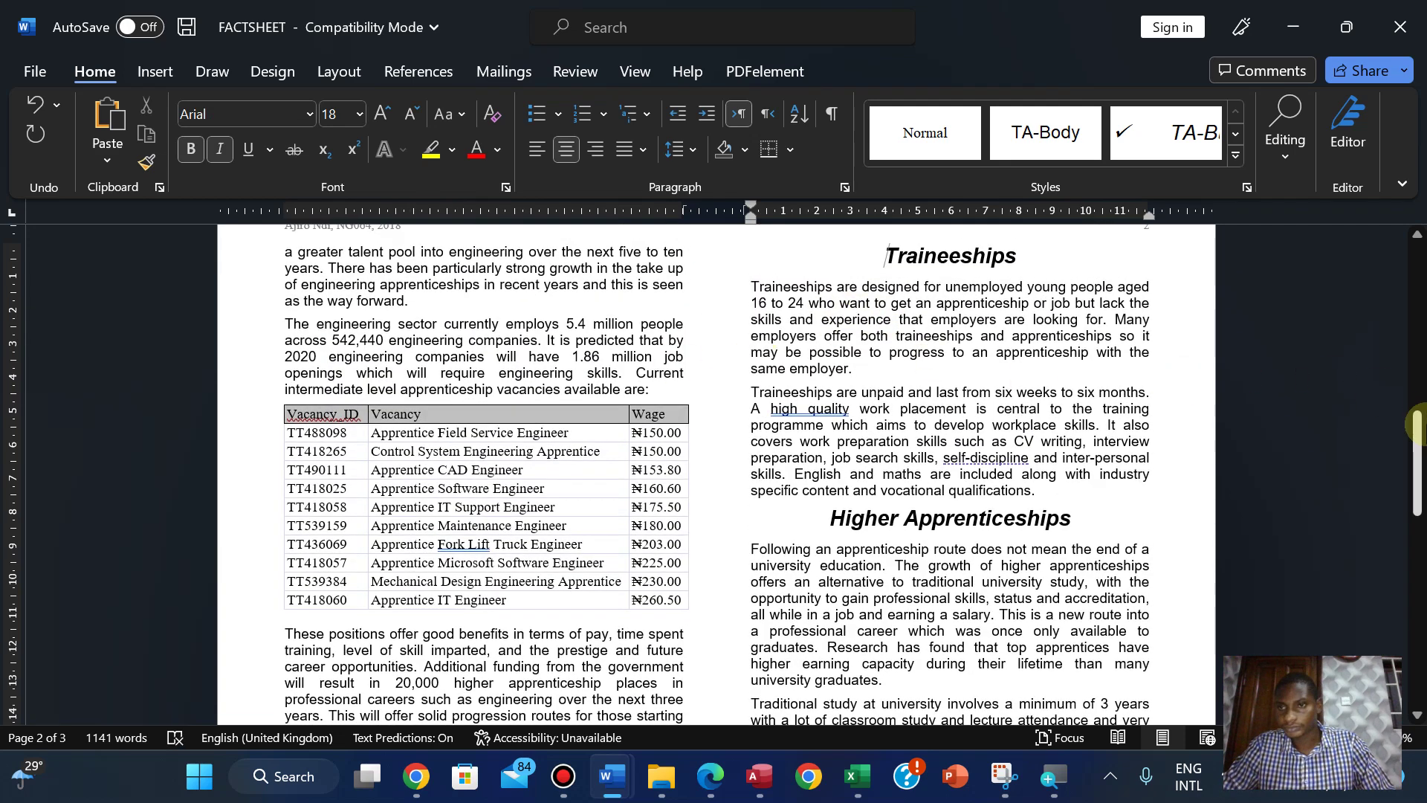
left_click_drag(1417, 417, 1418, 375)
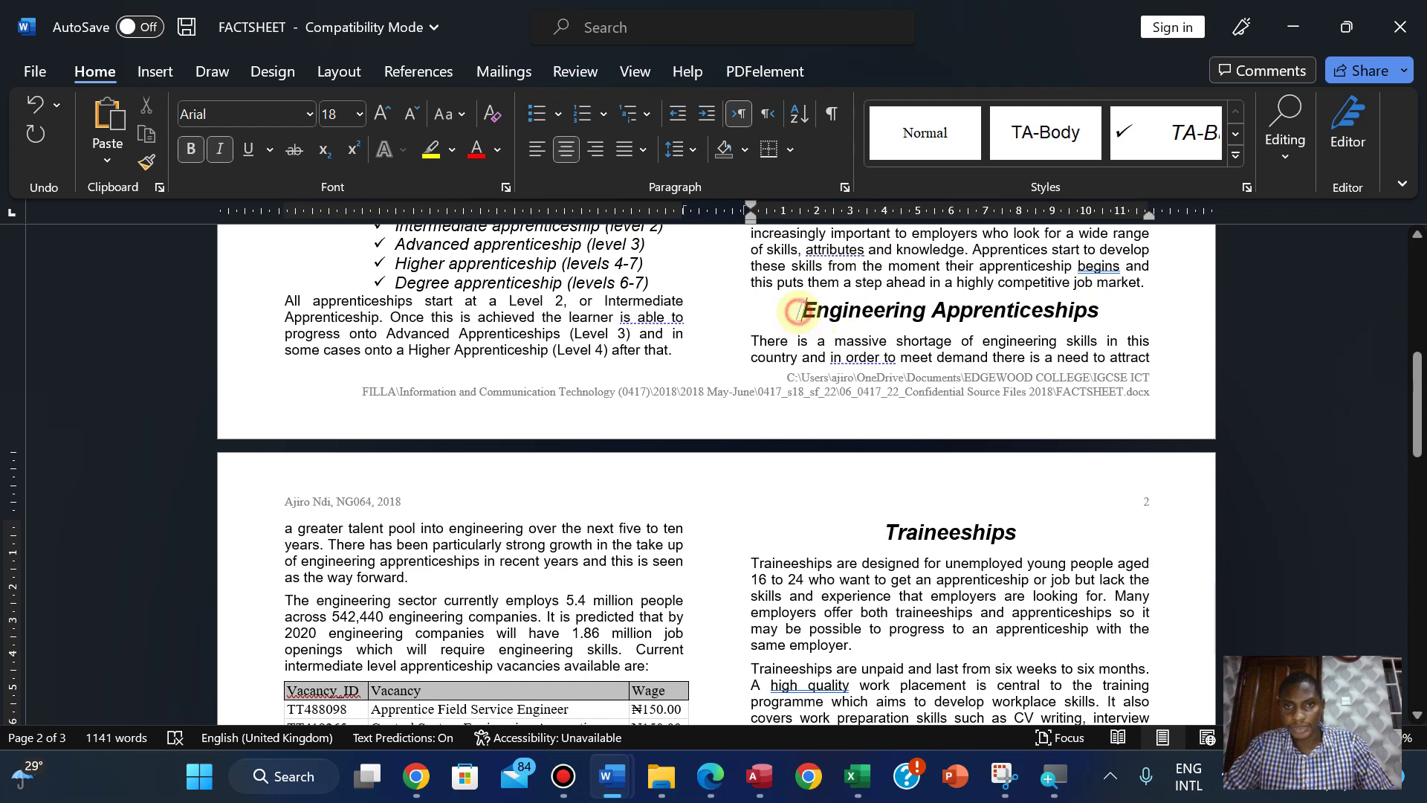
key("ctrl+shift+Return")
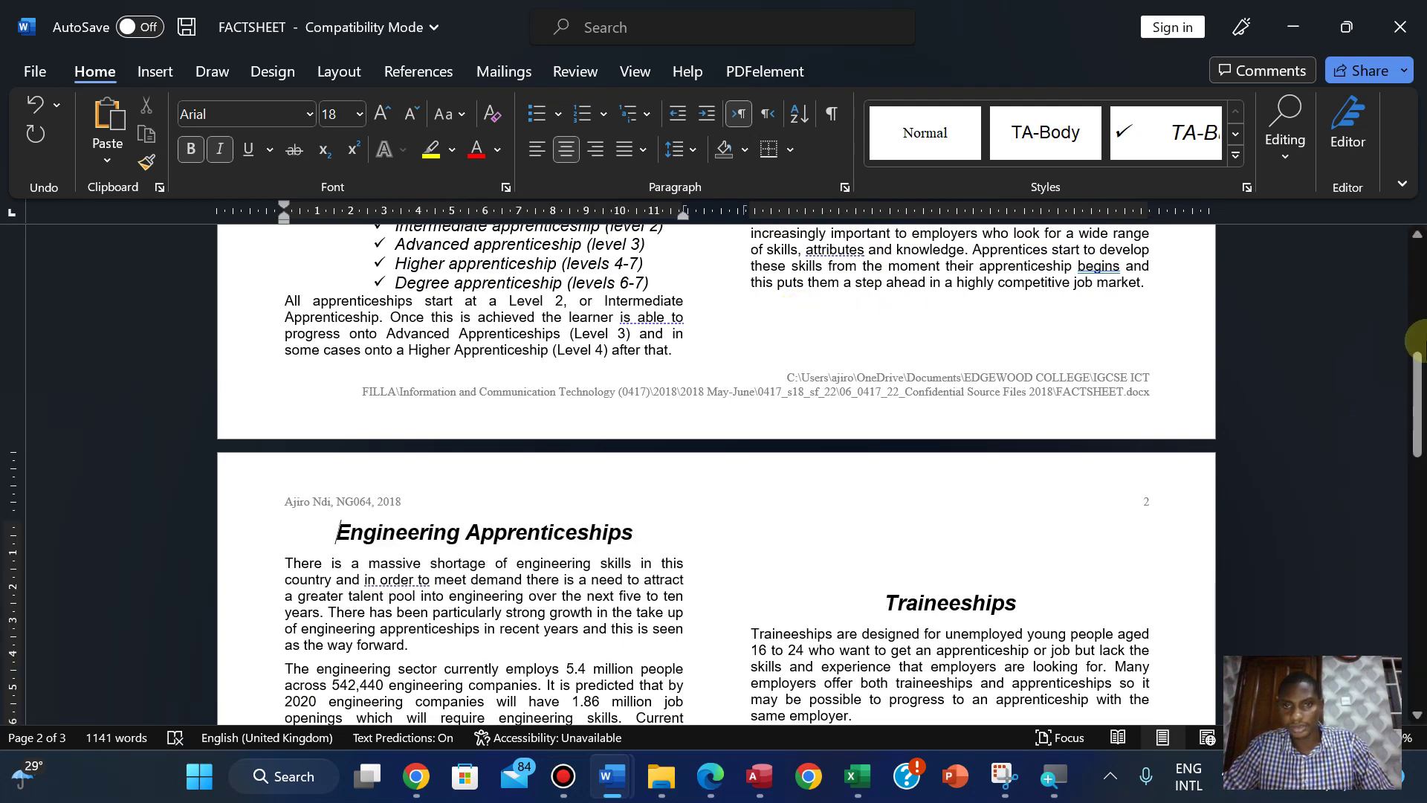
Step: Delete the empty lines above the Traineeships heading
left_click(1414, 405)
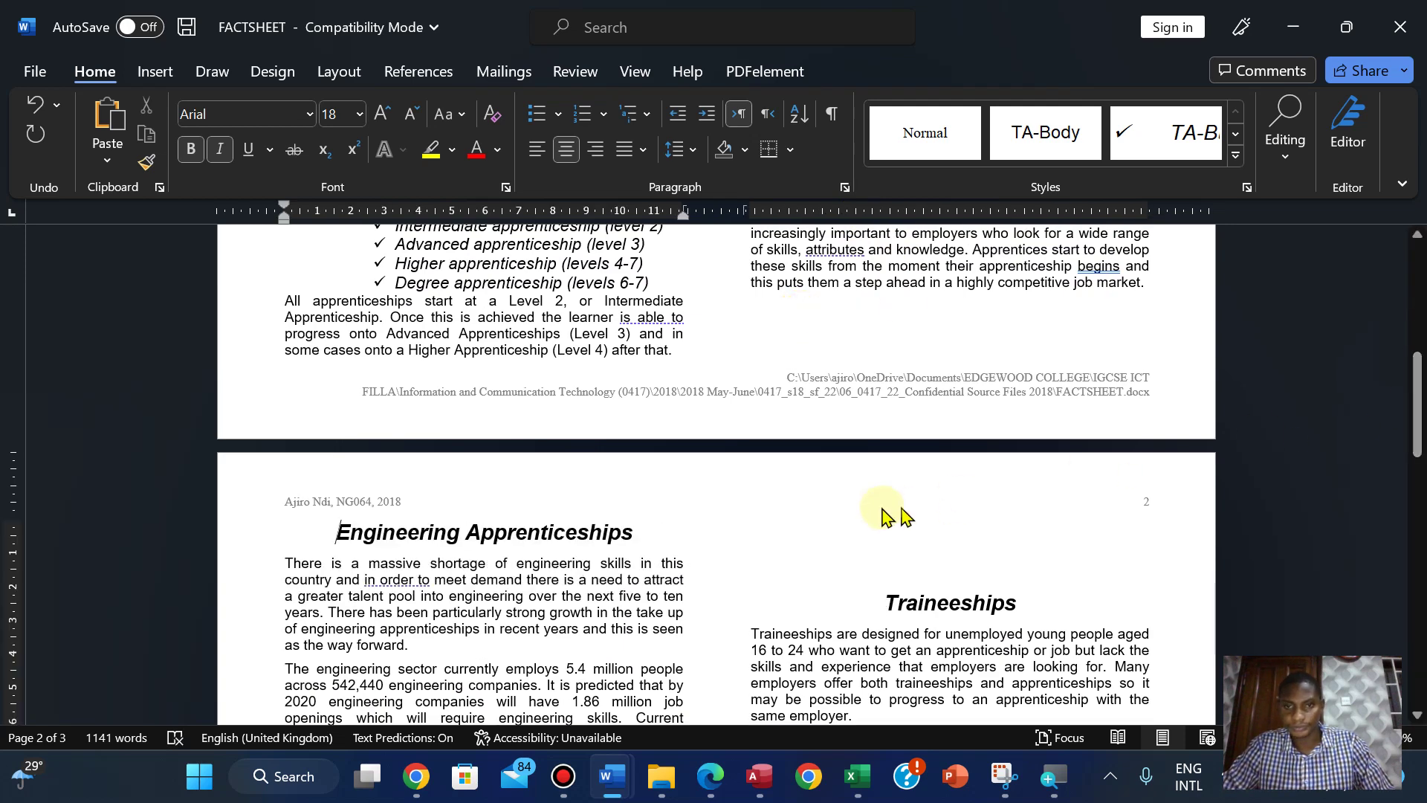
left_click(883, 544)
key("Delete")
key("Delete")
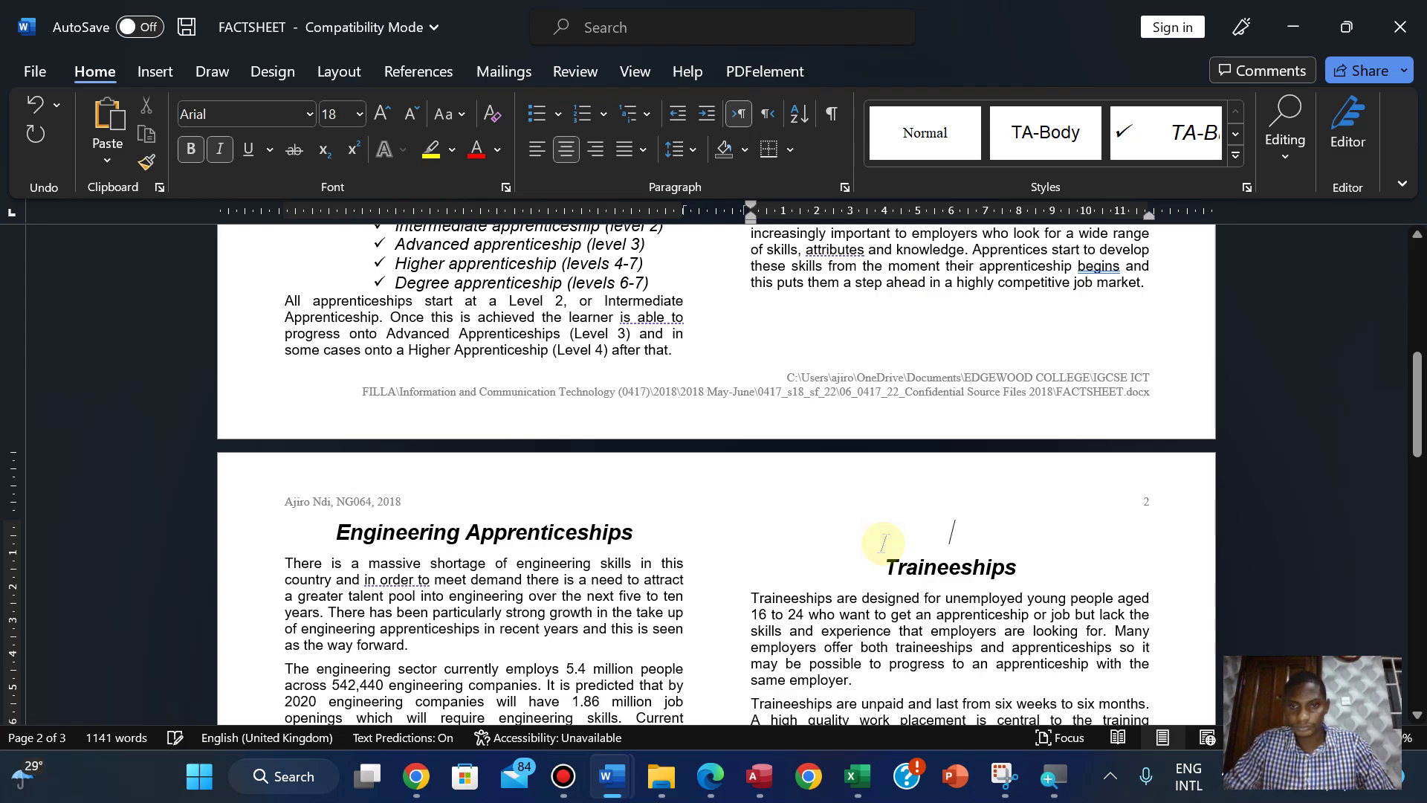
left_click_drag(1417, 402, 1392, 534)
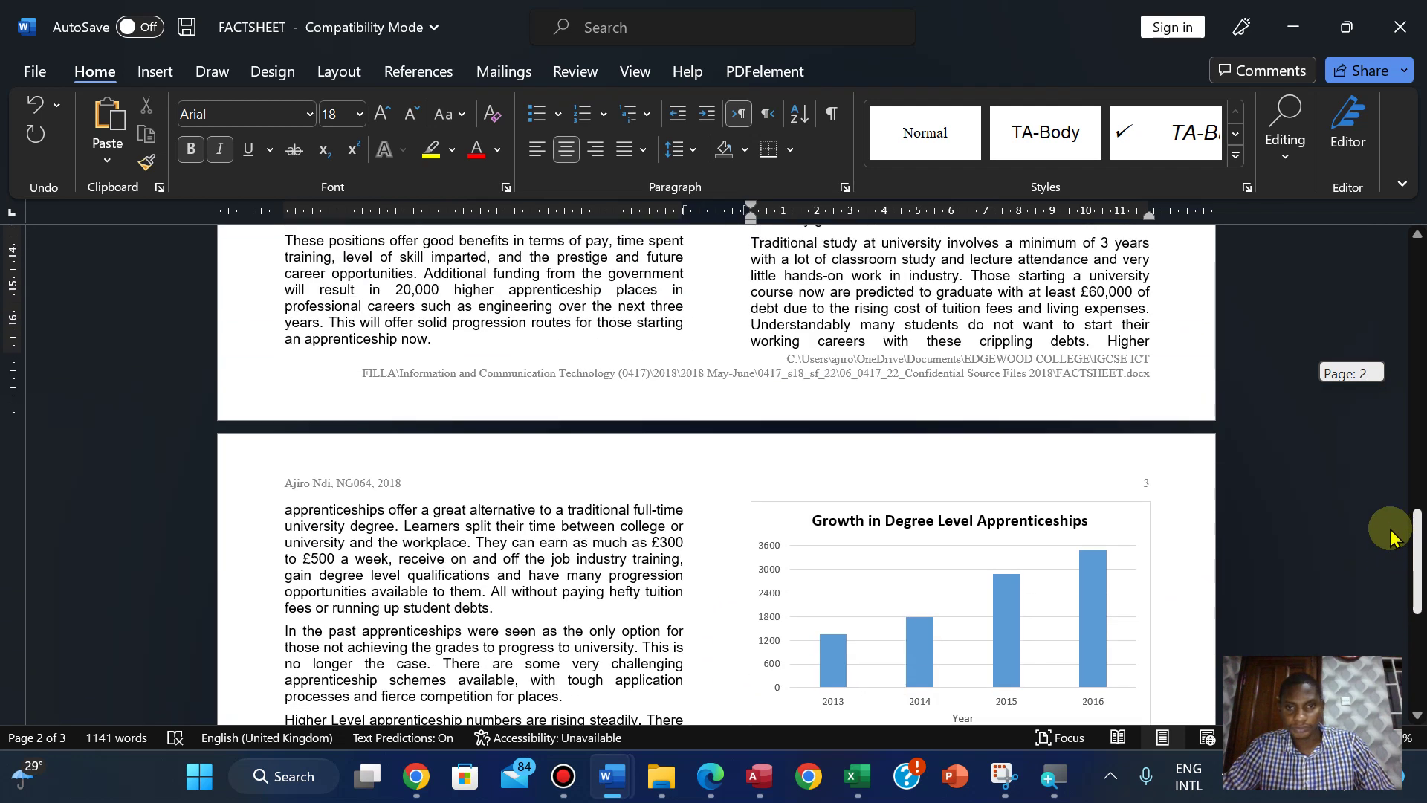
Step: Compare the FACTSHEET layout with the exam paper and scroll to question 27
left_click(710, 776)
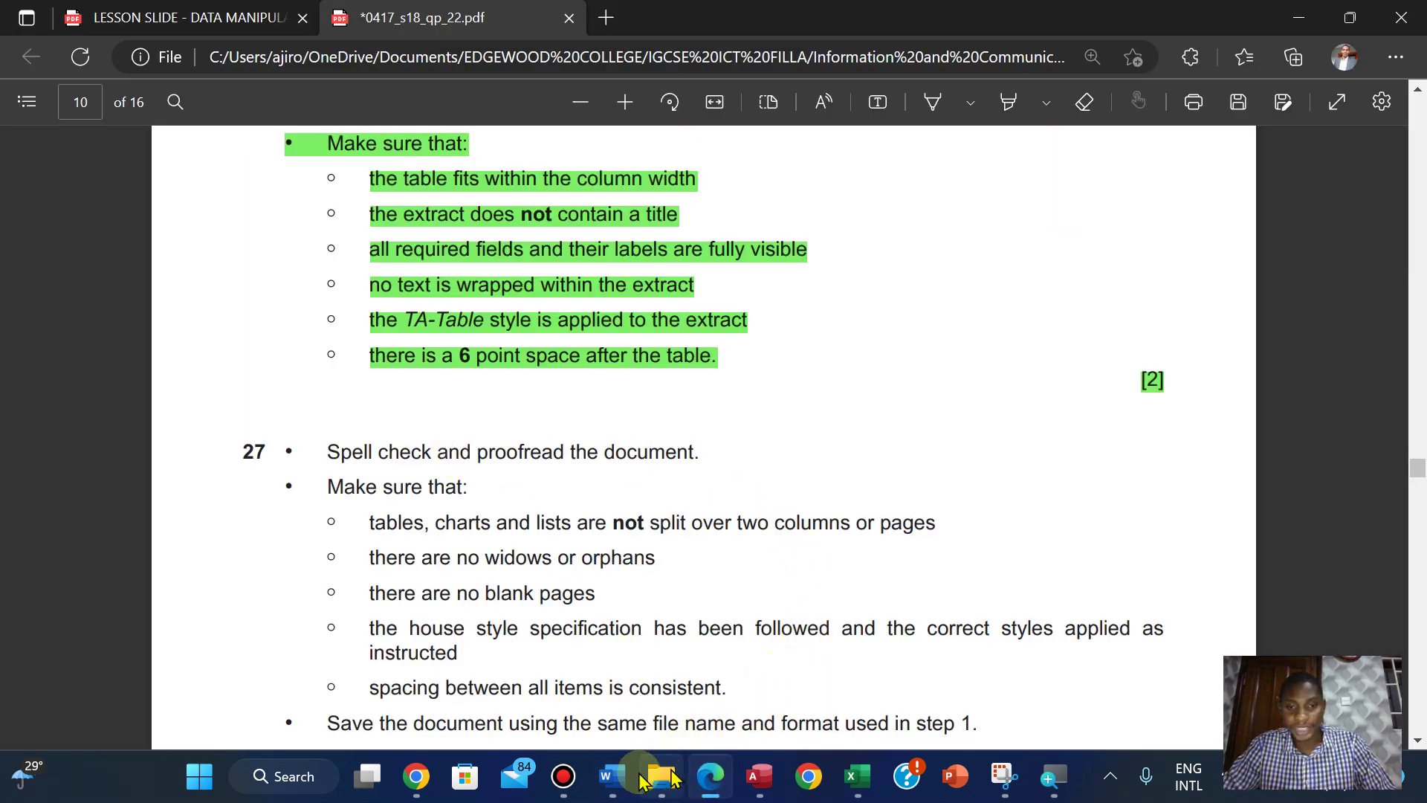
mouse_move(621, 782)
left_click(637, 678)
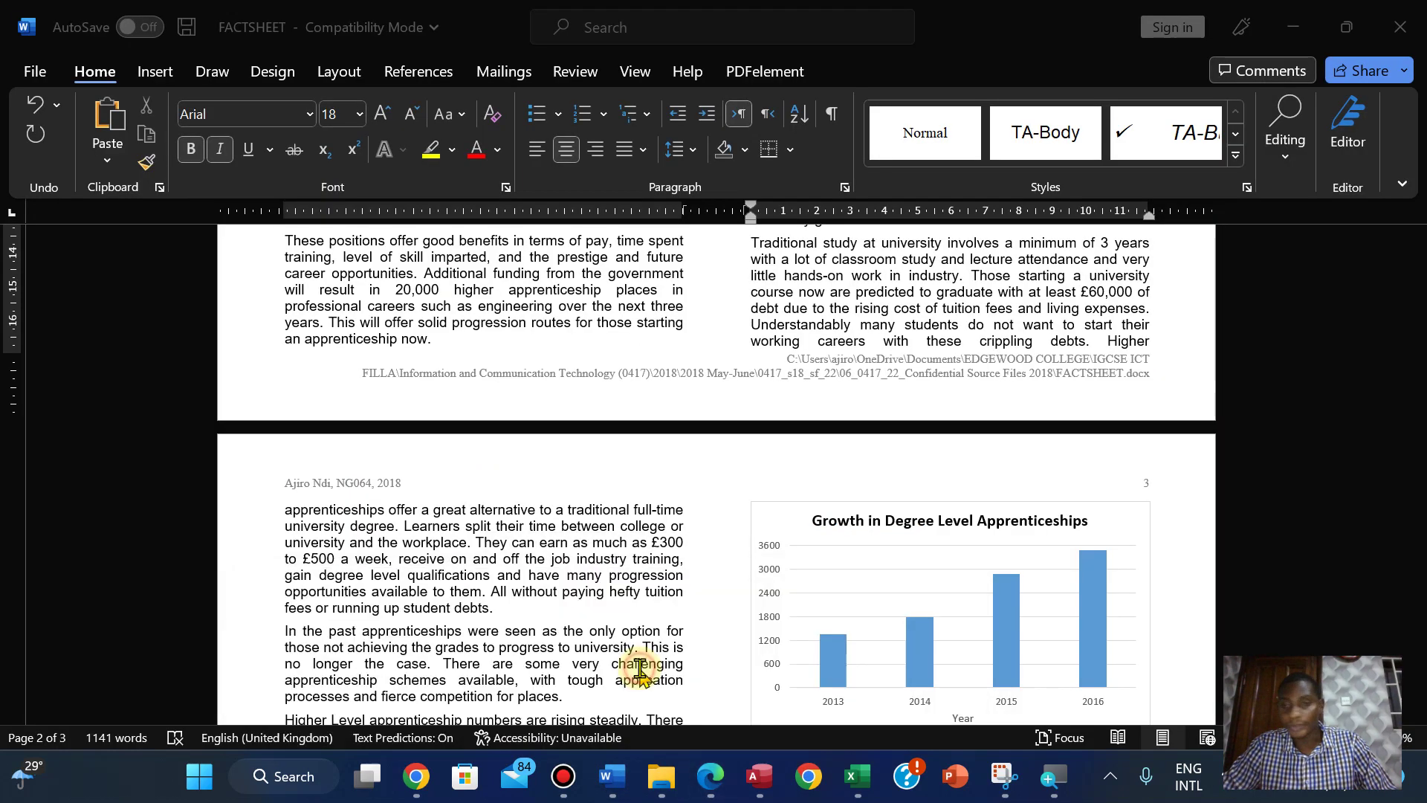
left_click_drag(1419, 572, 1379, 588)
left_click(714, 775)
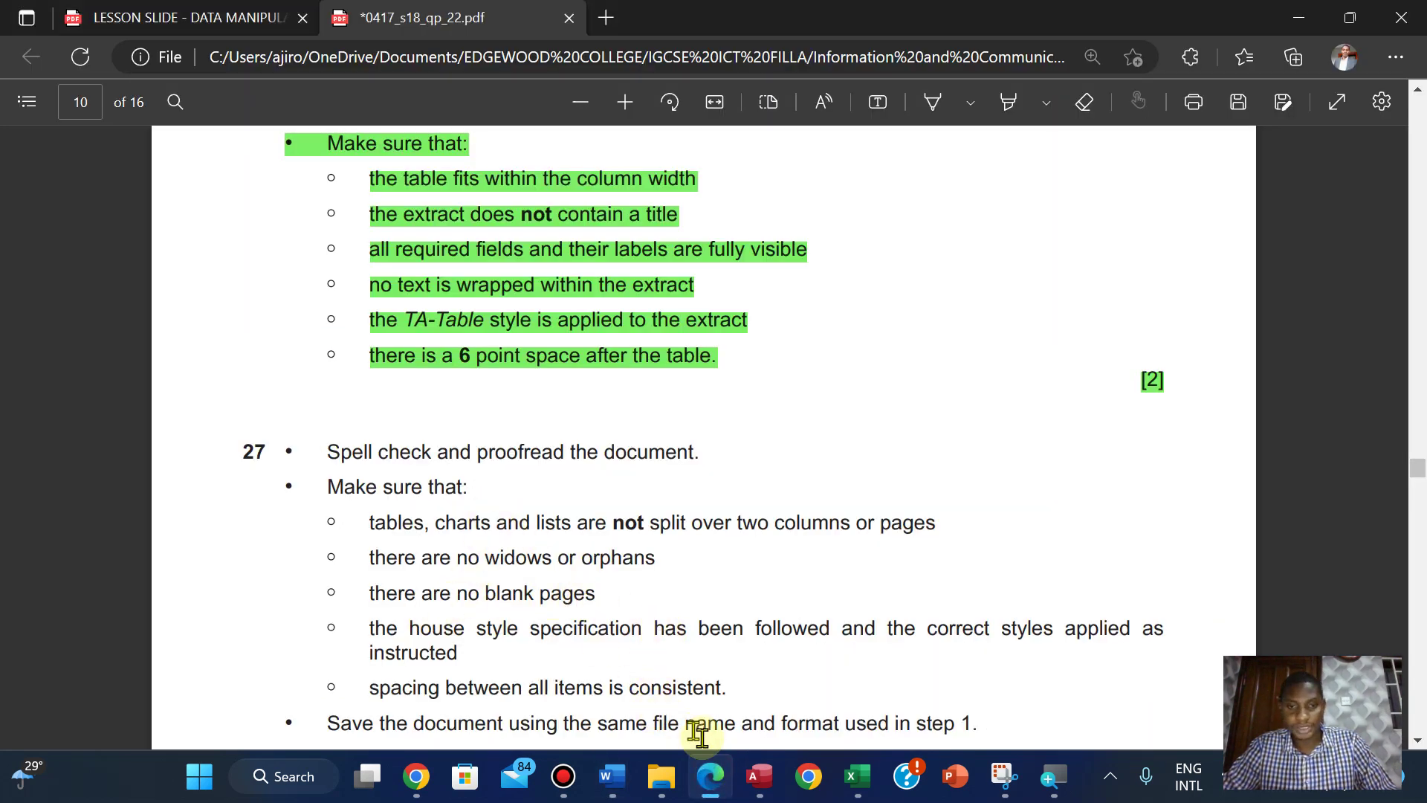
mouse_move(611, 776)
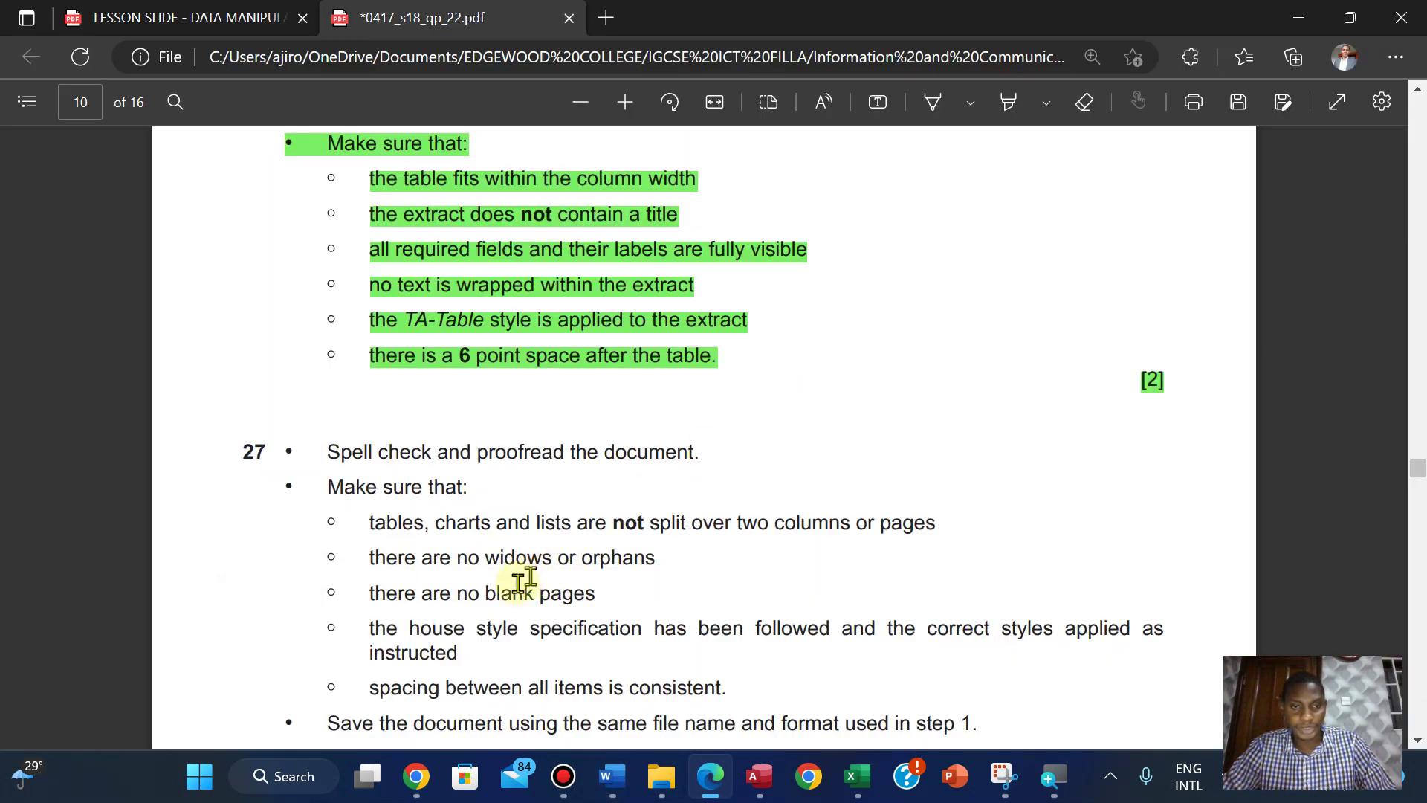
scroll(687, 637, "down", 3)
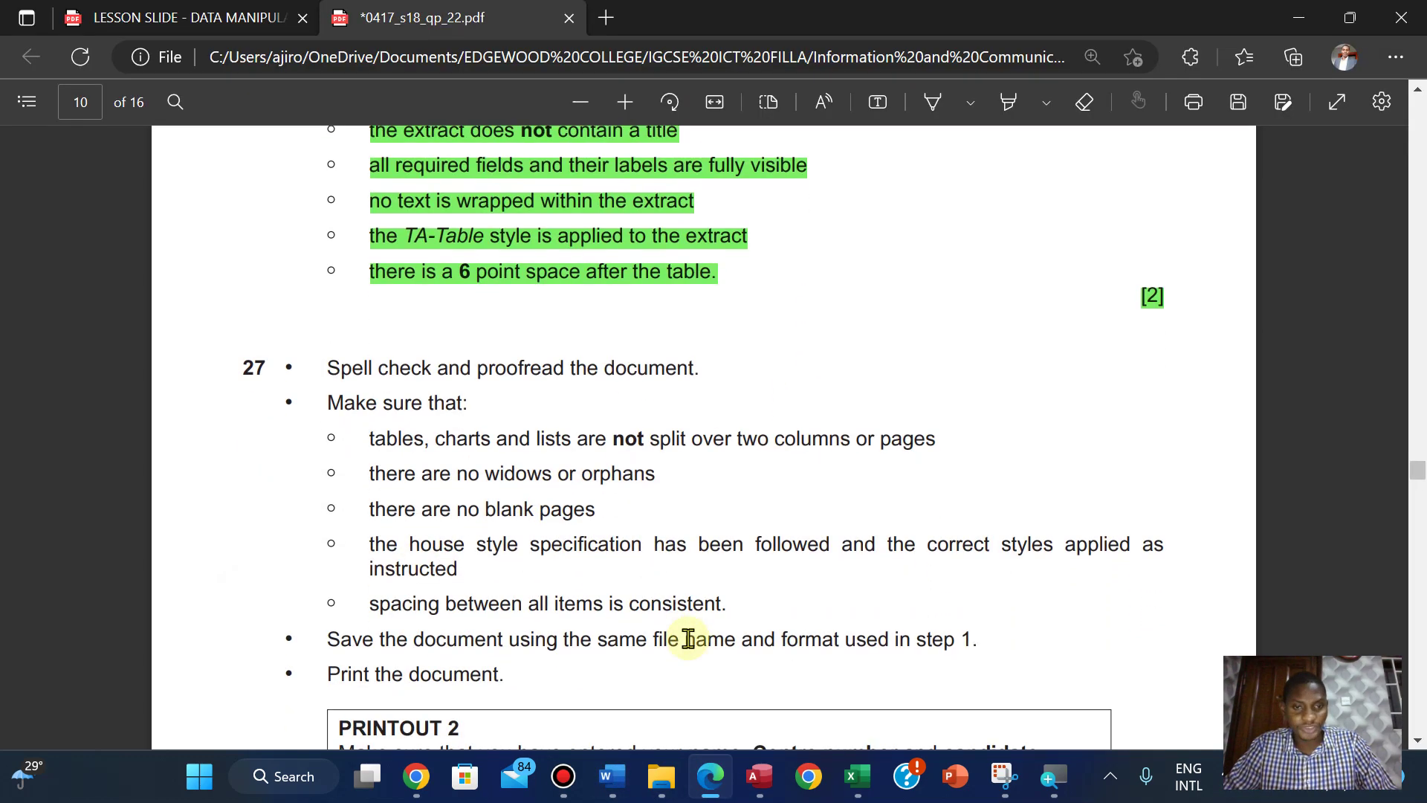
scroll(687, 638, "down", 2)
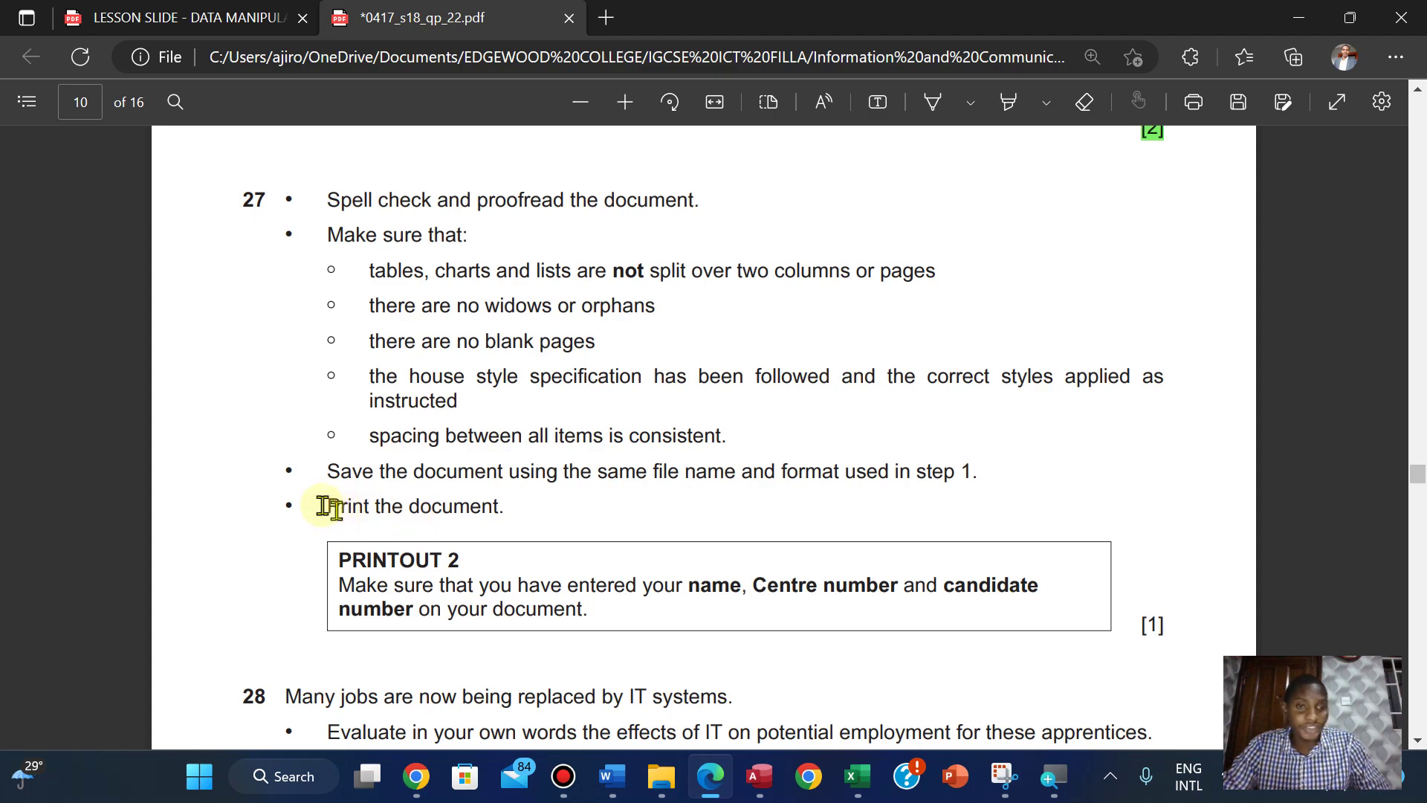
left_click_drag(1416, 483, 1240, 502)
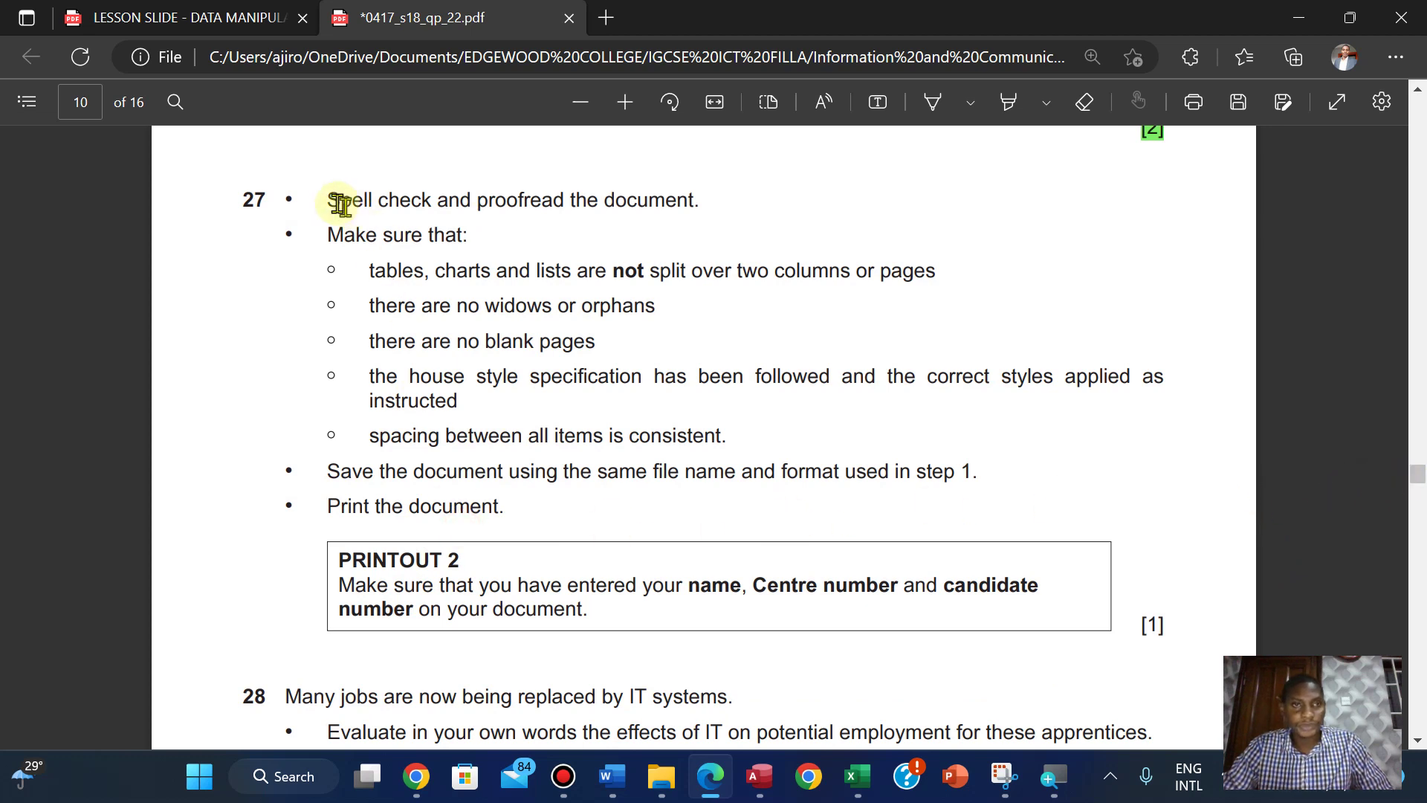
Step: Highlight question 27's proofreading and save bullet points in green
left_click_drag(325, 197, 990, 479)
mouse_move(1024, 355)
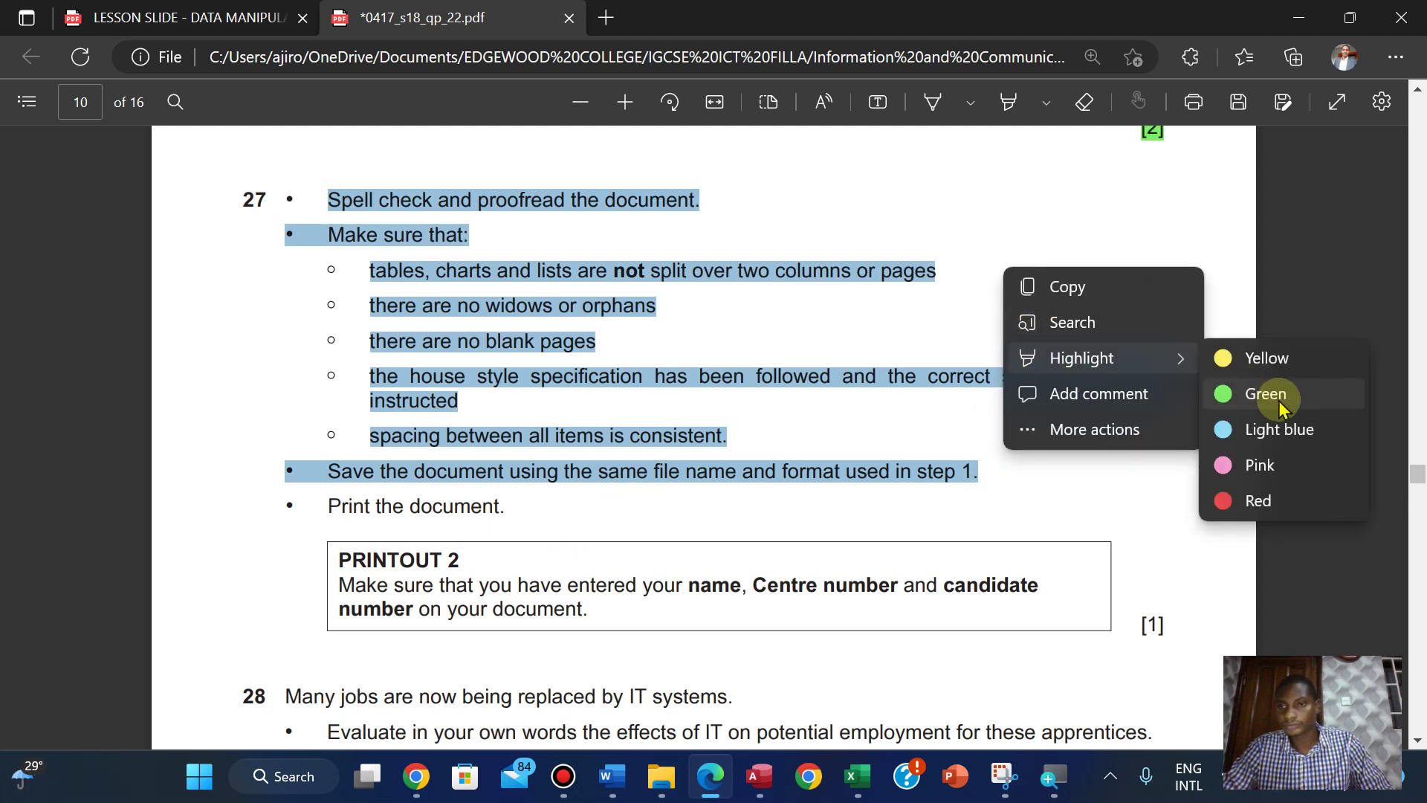
left_click(1278, 401)
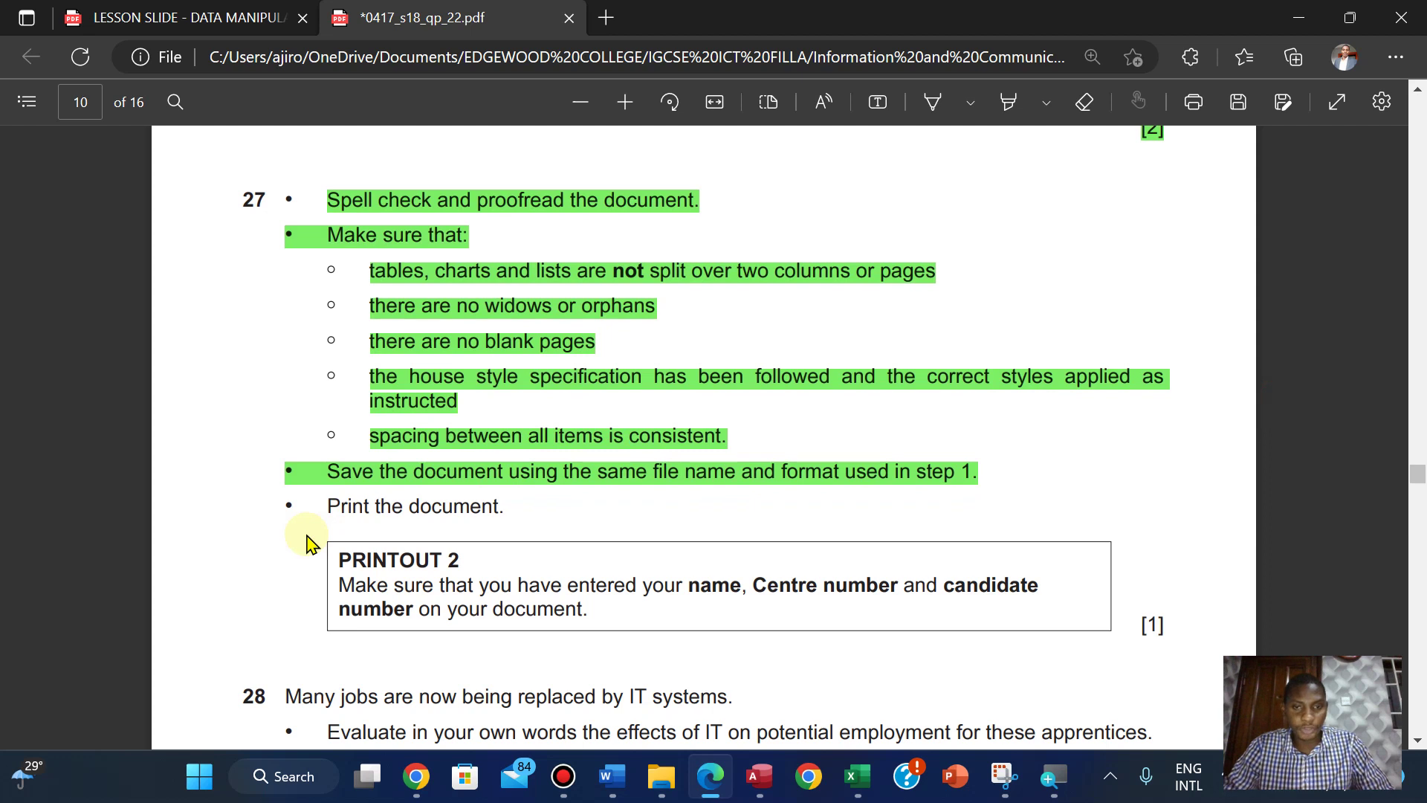
scroll(309, 542, "down", 1)
scroll(308, 542, "down", 1)
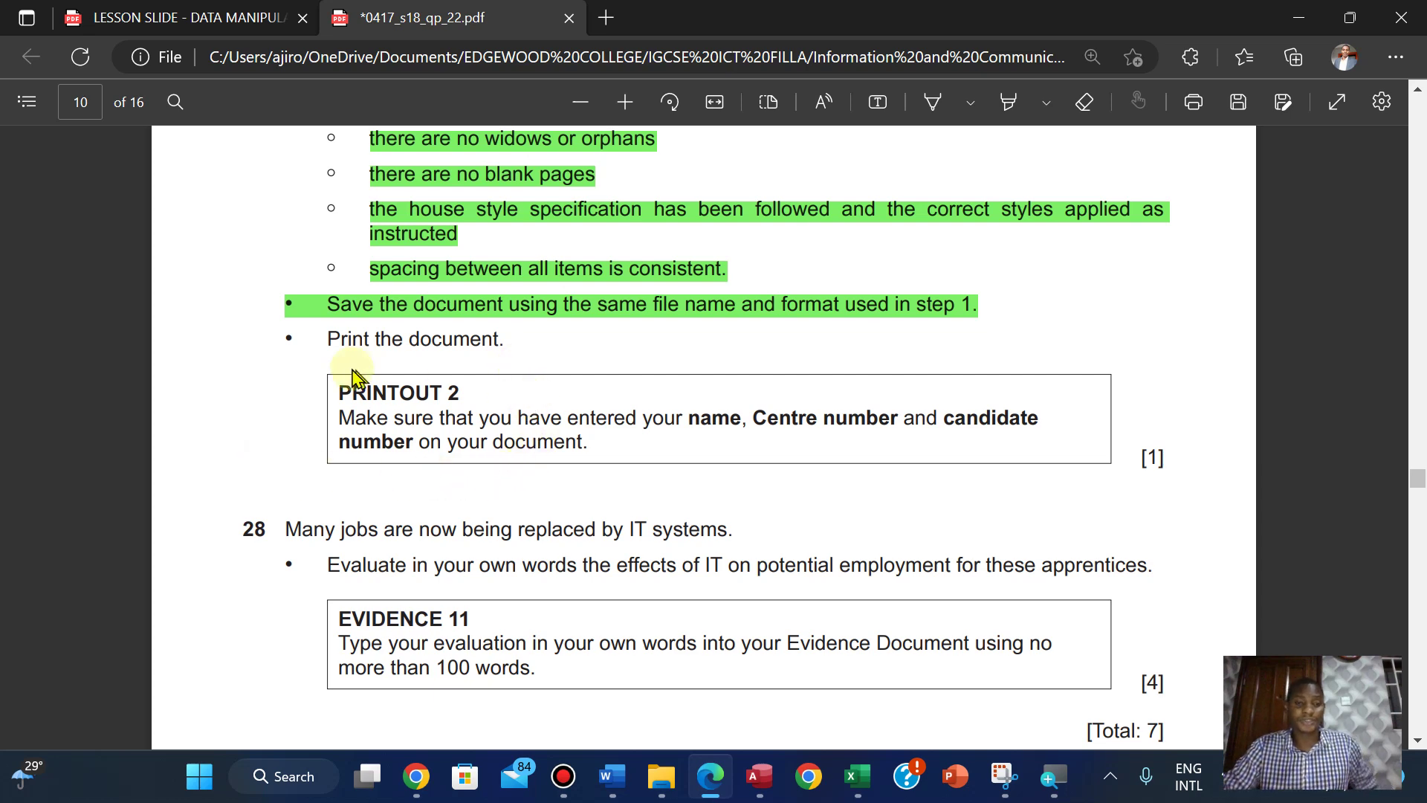
Step: Copy the 'PRINTOUT 2' heading from the exam paper to use as the file name
left_click(658, 776)
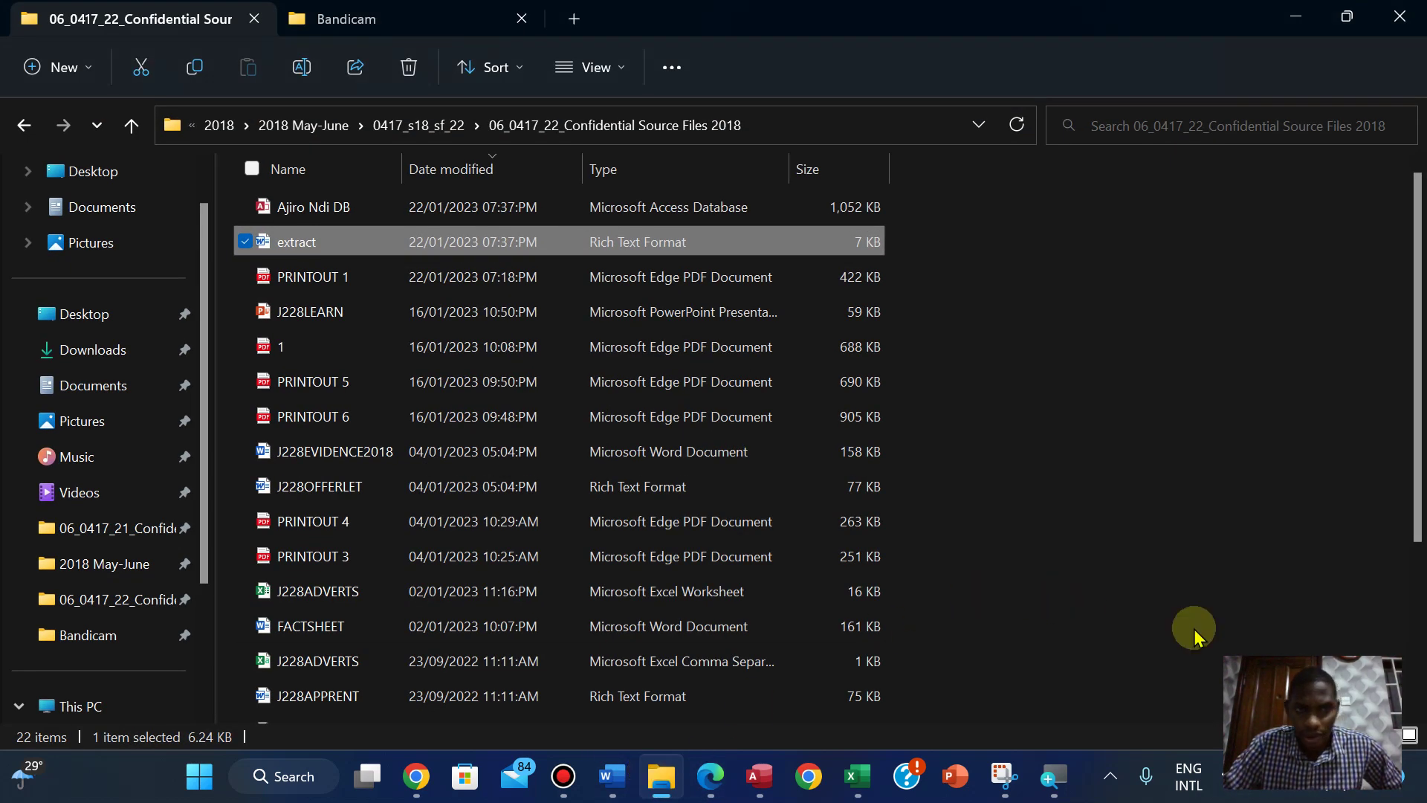
left_click_drag(1416, 524, 1401, 446)
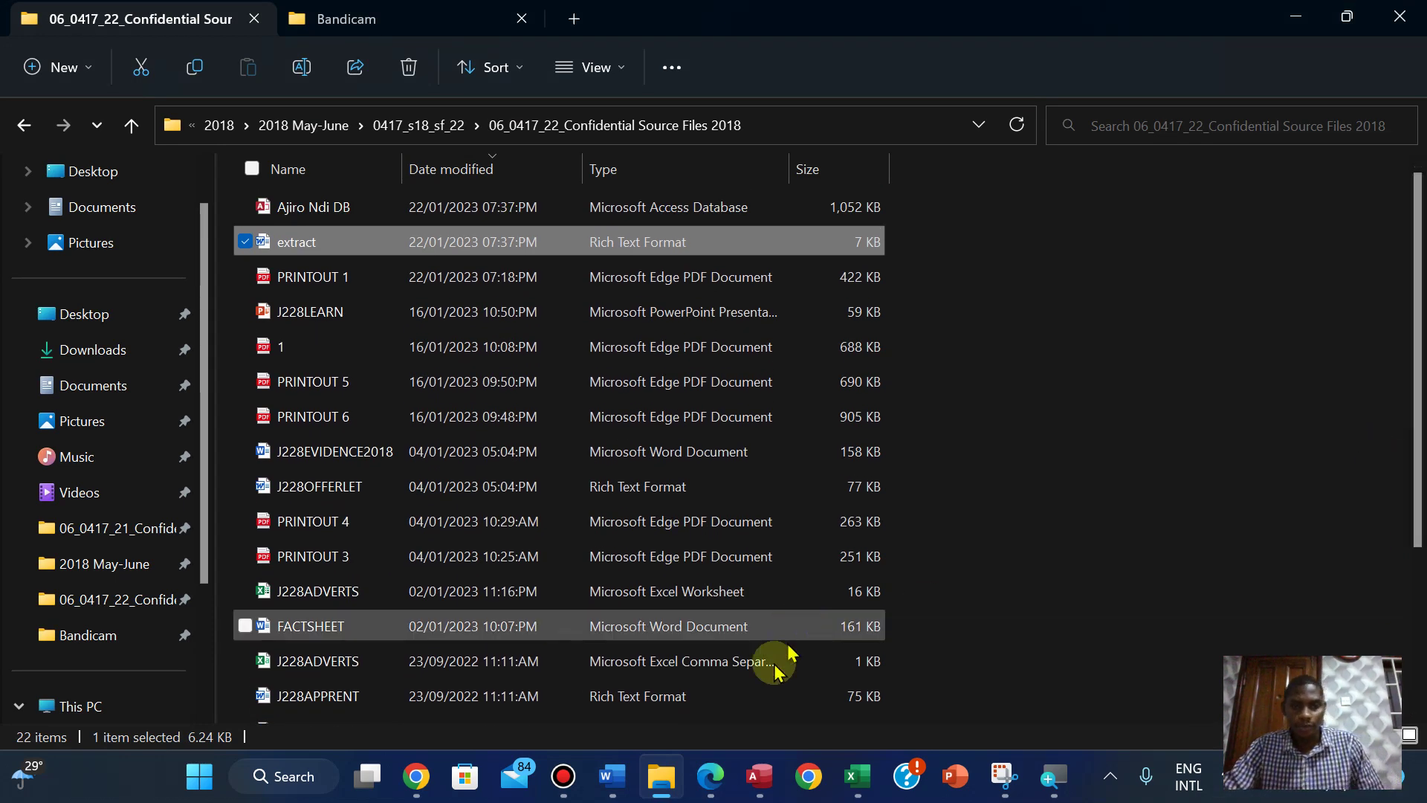
left_click(705, 776)
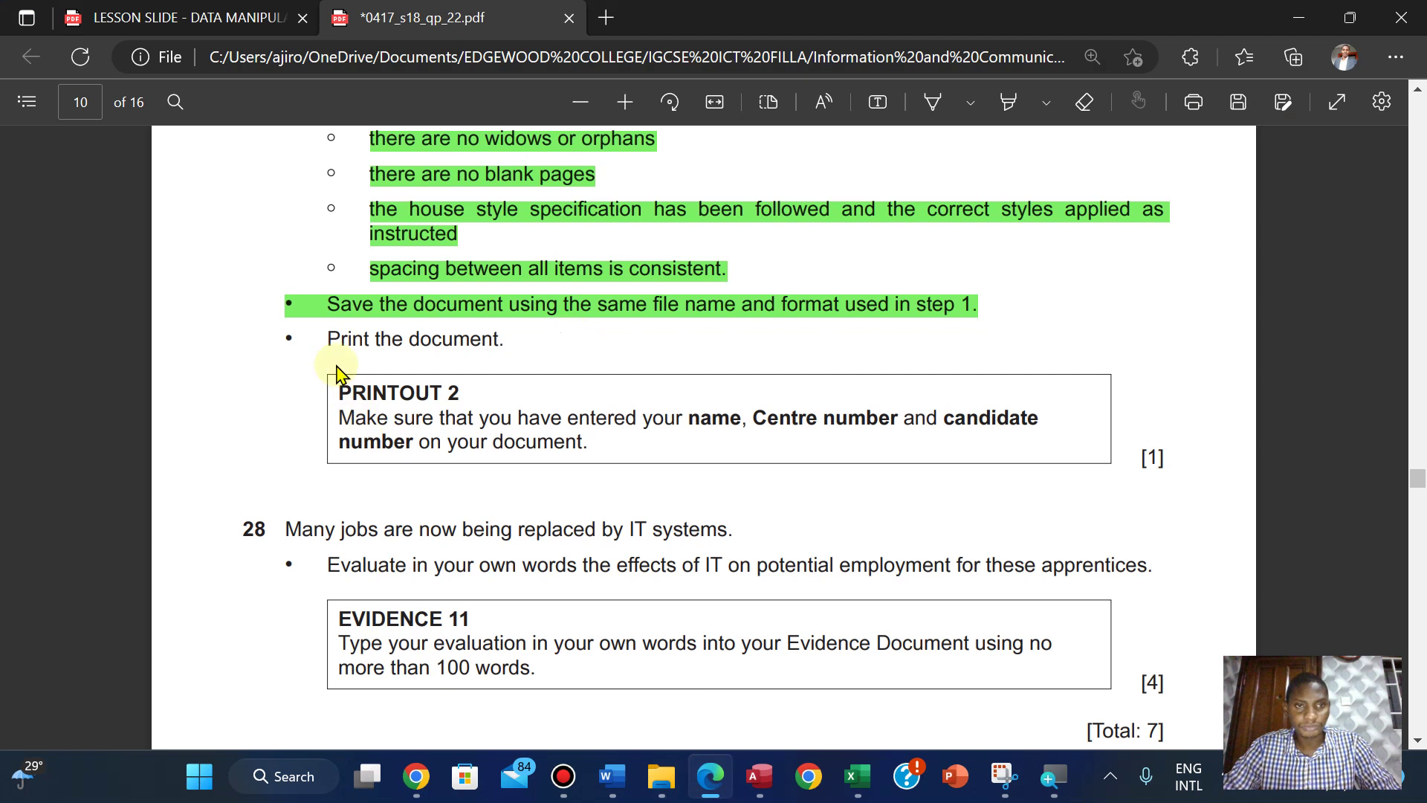
left_click_drag(336, 394, 477, 391)
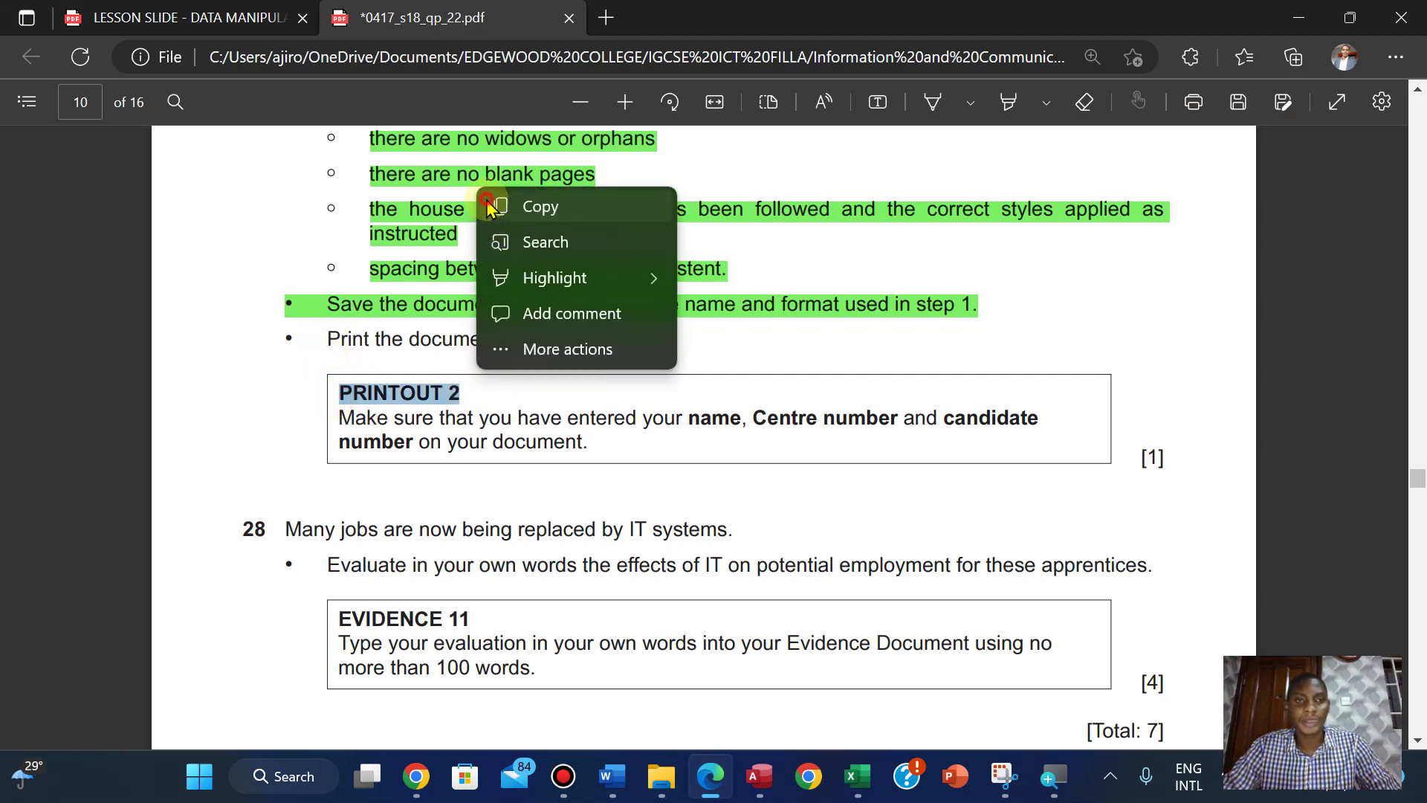
left_click(486, 199)
Step: Open the FACTSHEET print preview and check all three pages
left_click(604, 776)
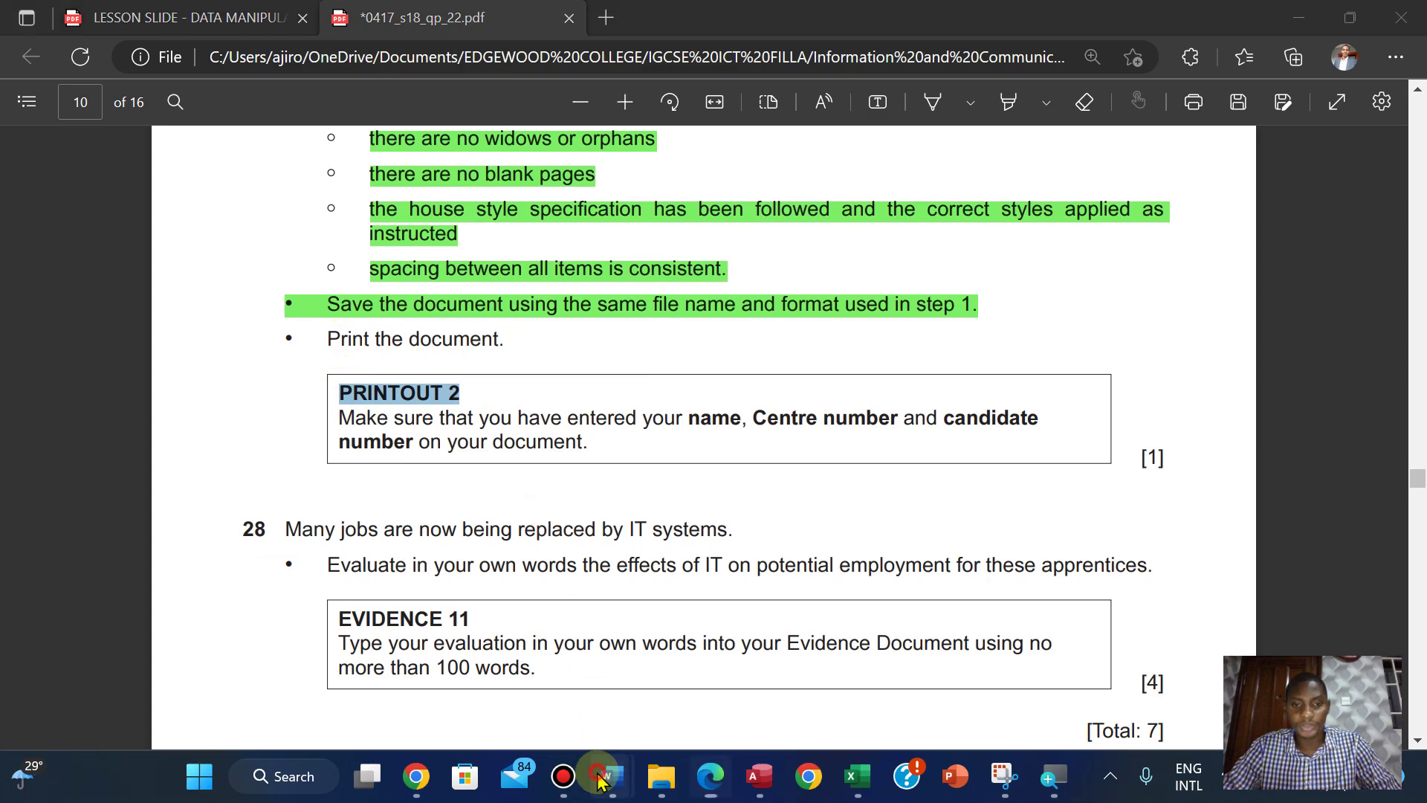
left_click(610, 671)
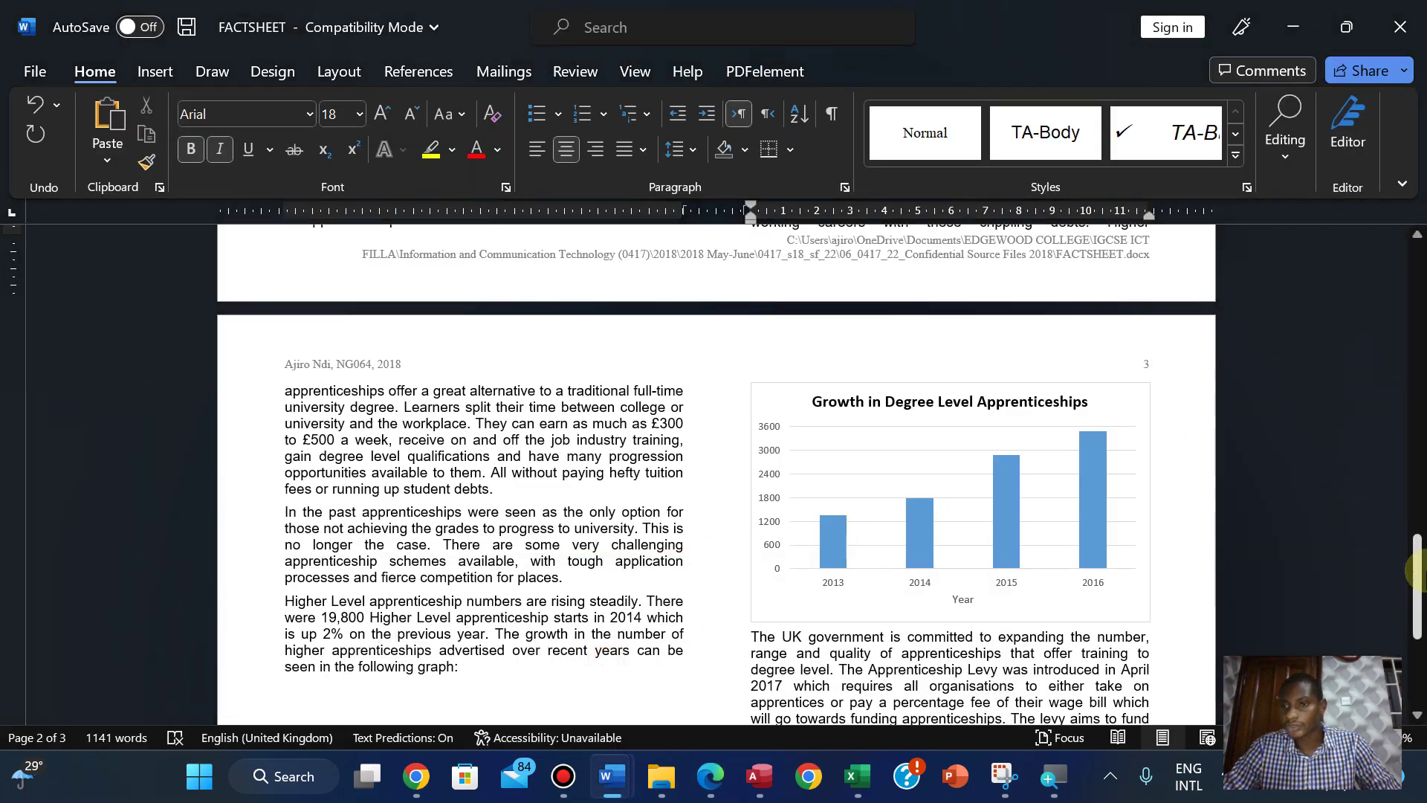
left_click_drag(1417, 573, 1404, 349)
mouse_move(1399, 251)
left_mouse_down()
mouse_move(1395, 239)
mouse_move(1394, 305)
mouse_move(1392, 267)
left_mouse_up()
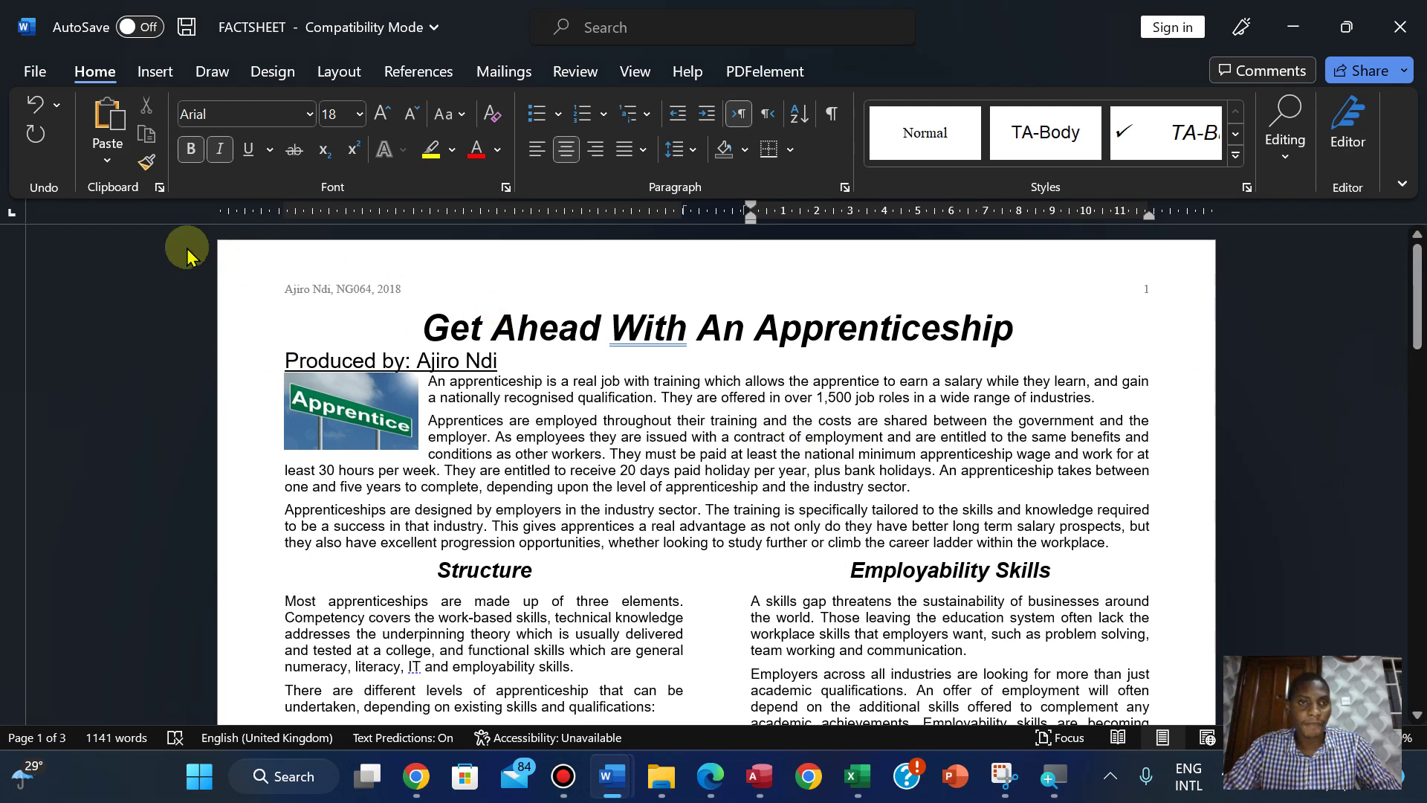
left_click(35, 72)
left_click(99, 417)
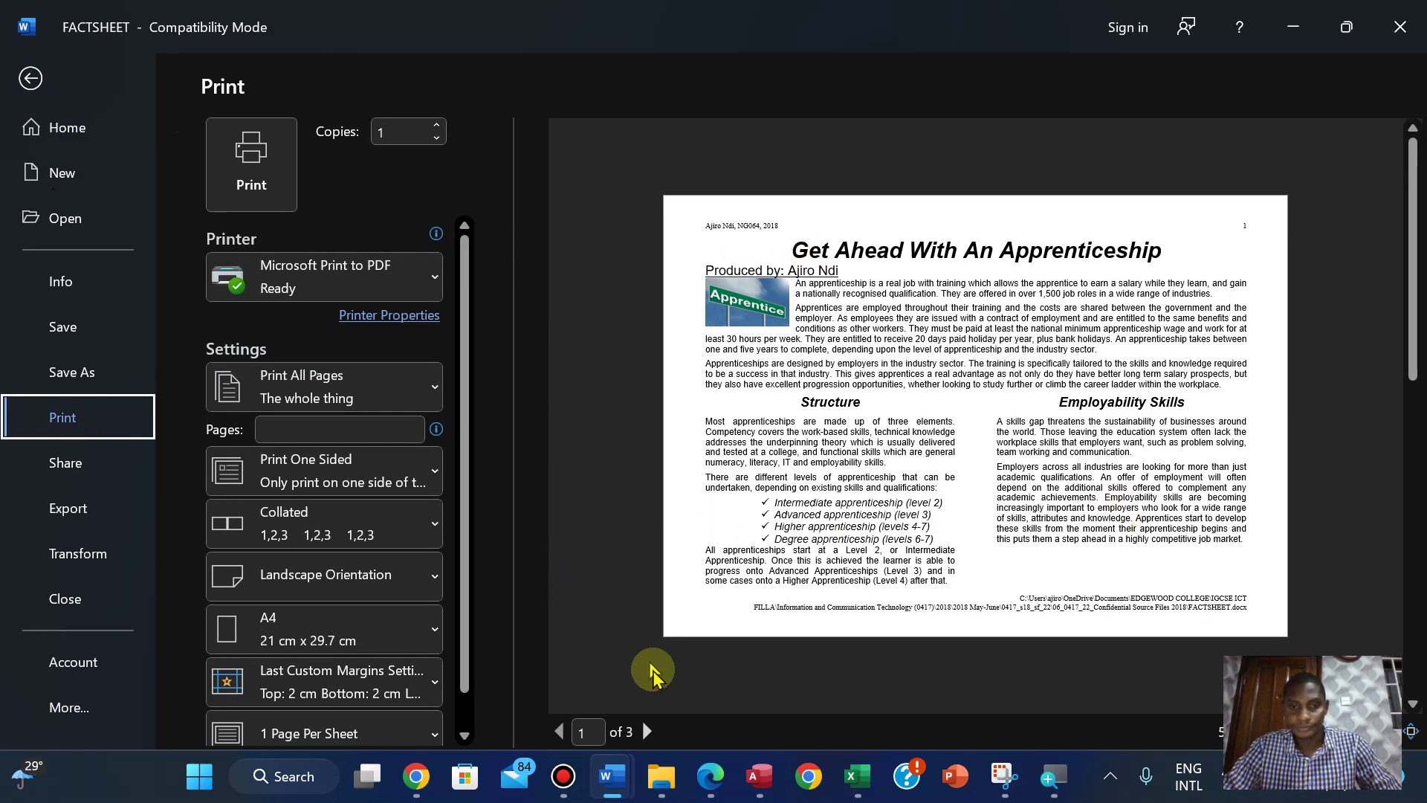
left_click(645, 732)
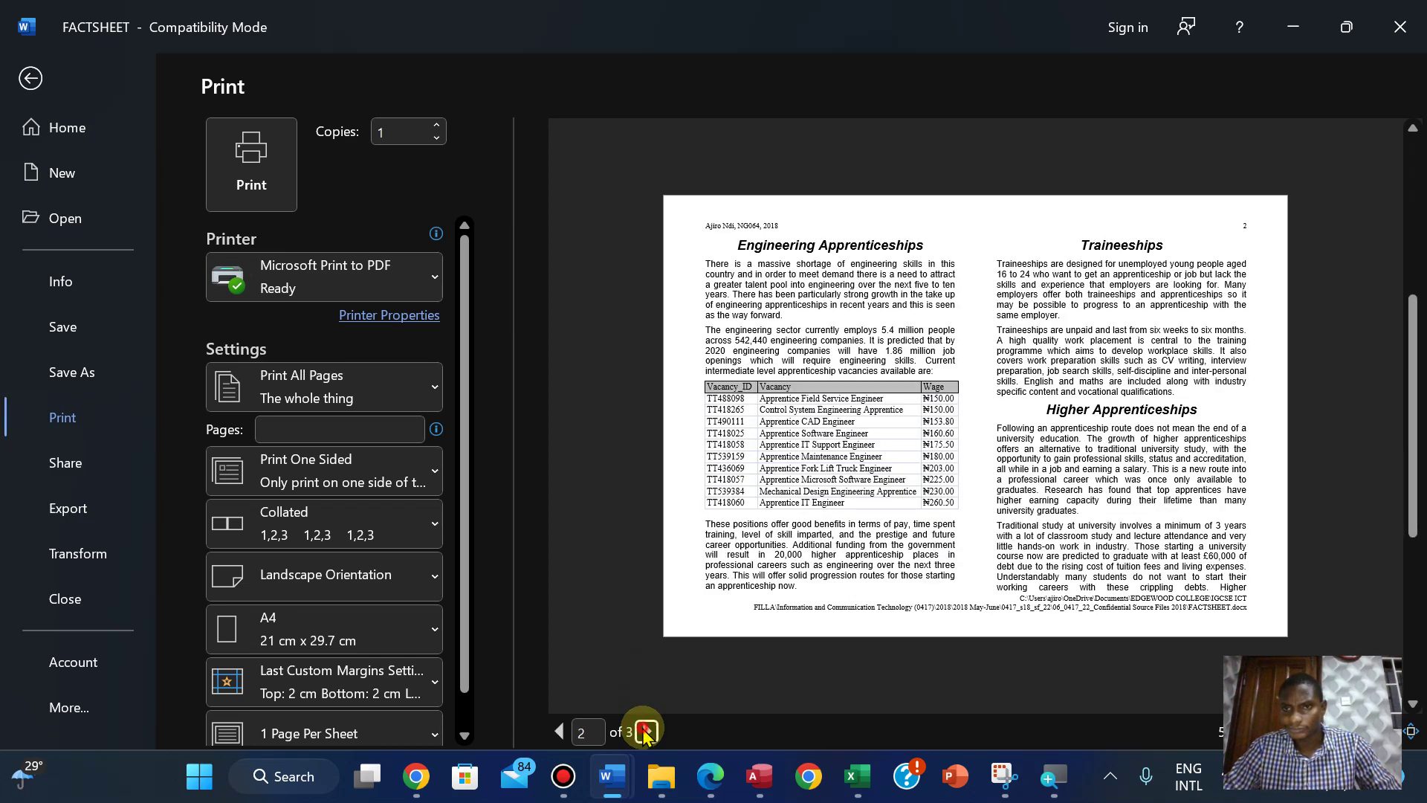
left_click(645, 732)
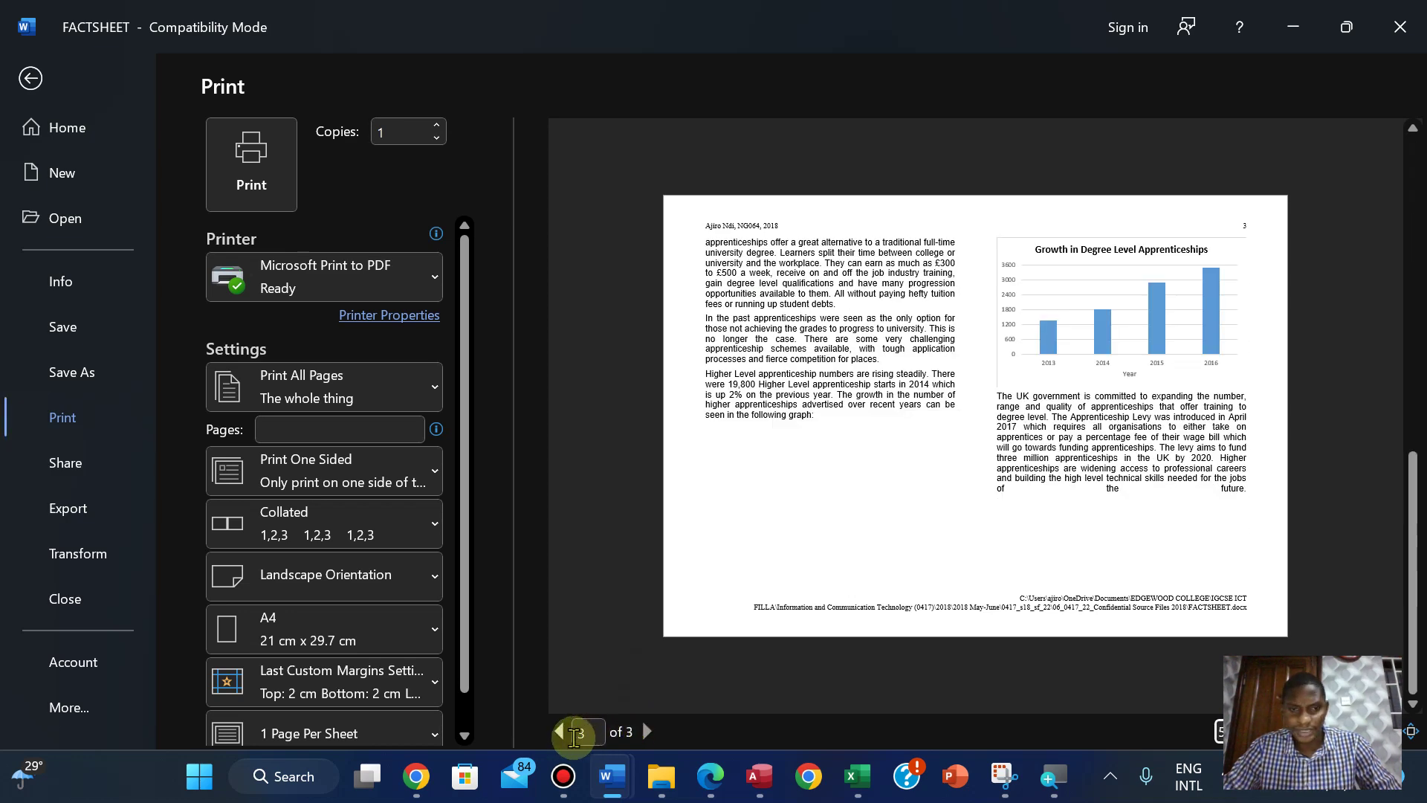
left_click(559, 742)
left_click(560, 741)
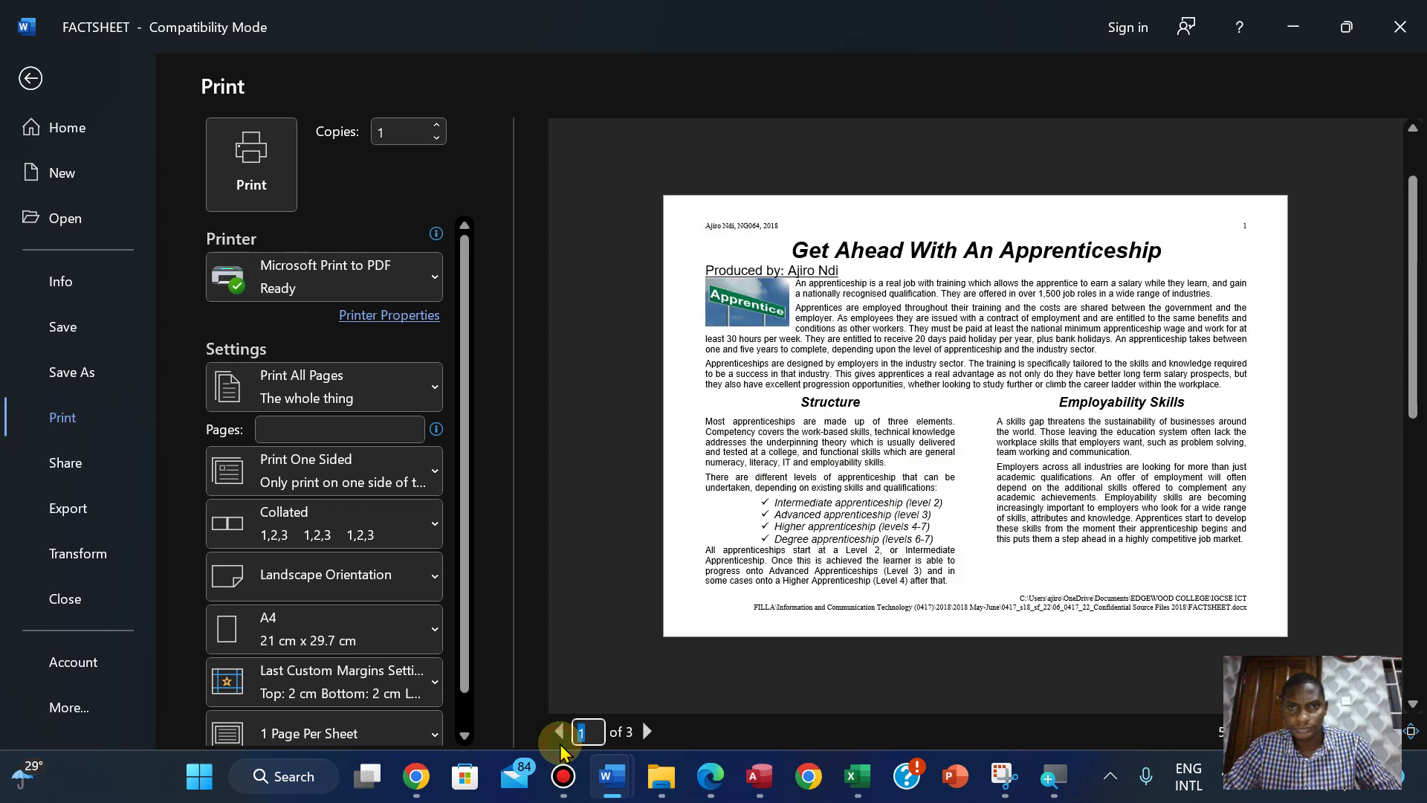
Step: Print to a PDF named PRINTOUT 2 in the 06_0417_22_Confidential Source Files 2018 folder
left_click(251, 160)
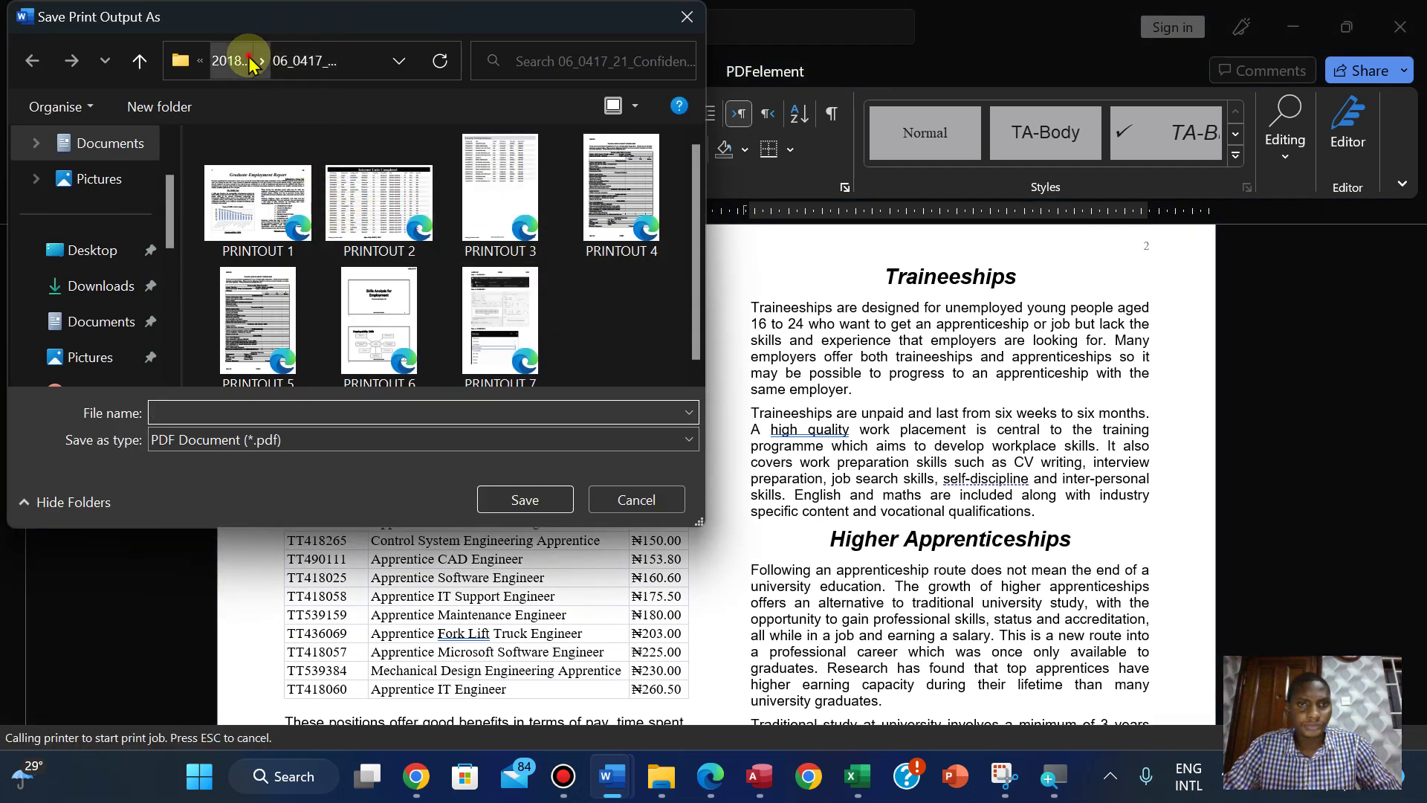
left_click(250, 61)
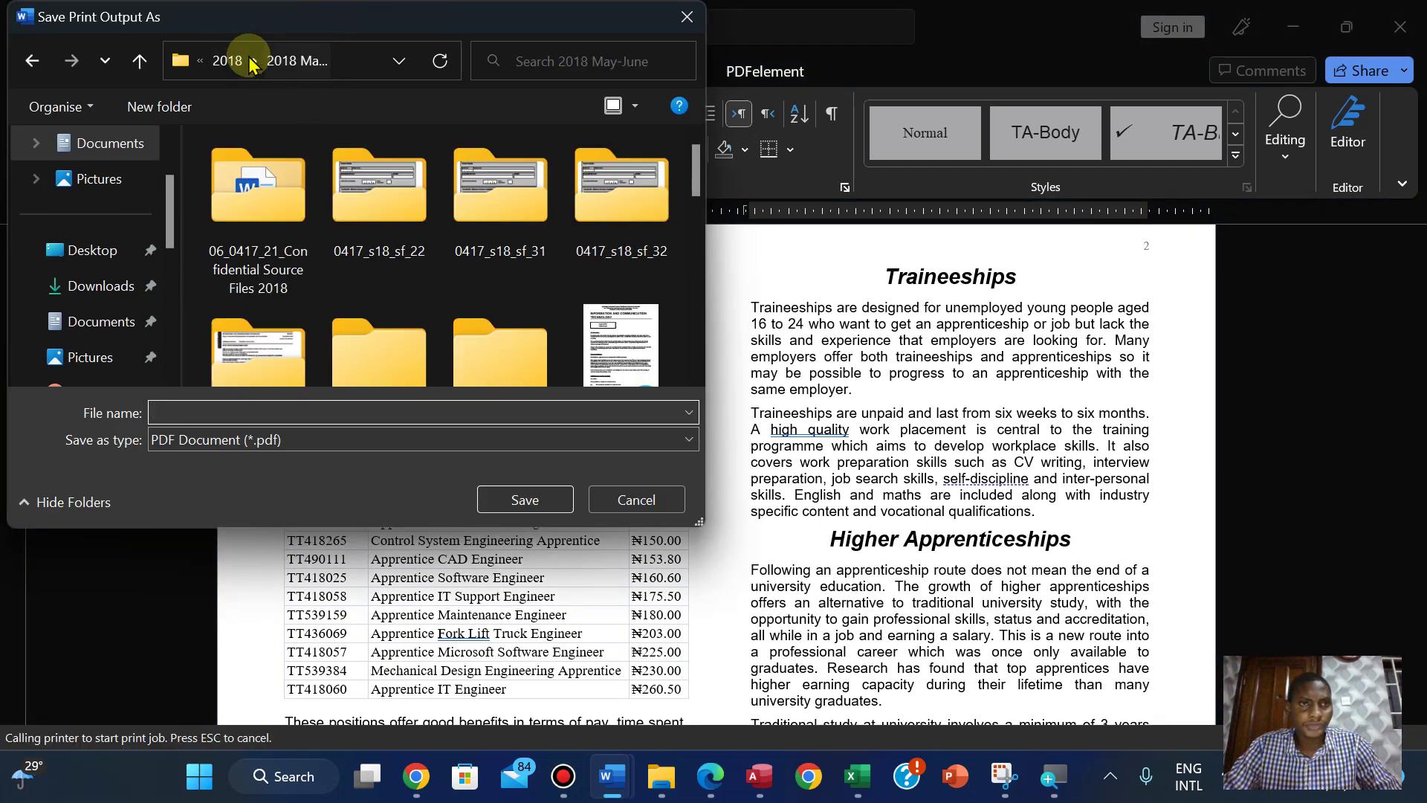
double_click(389, 206)
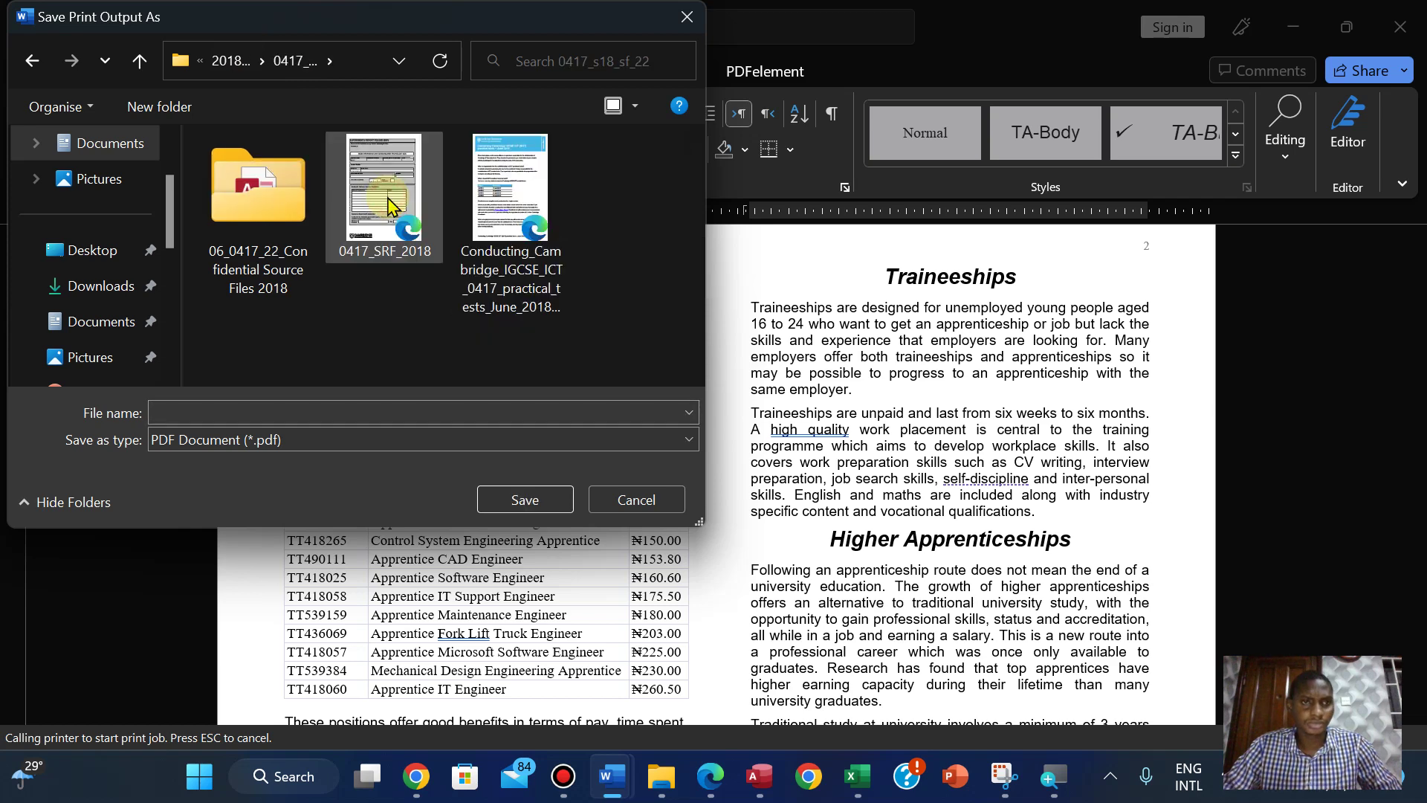
double_click(262, 216)
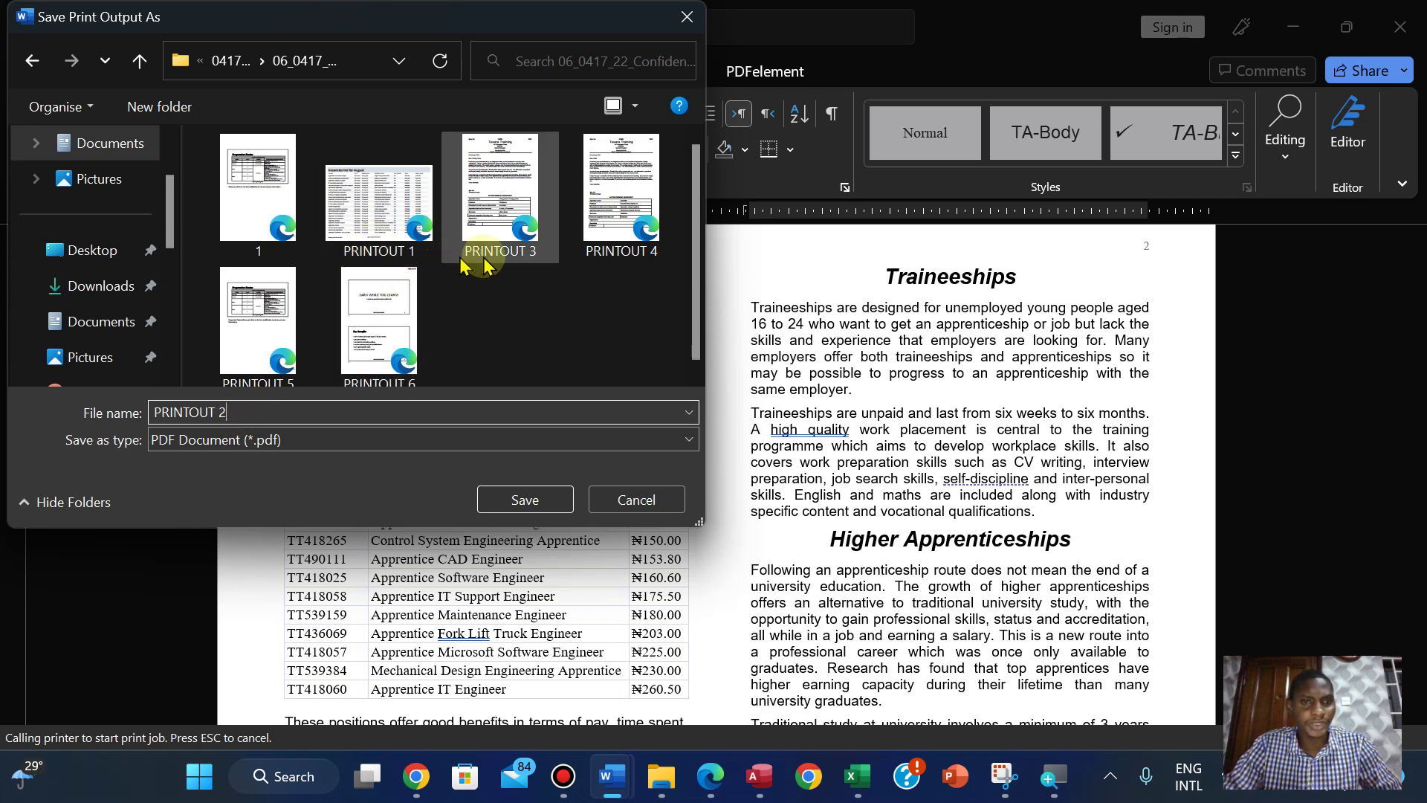
left_click(512, 505)
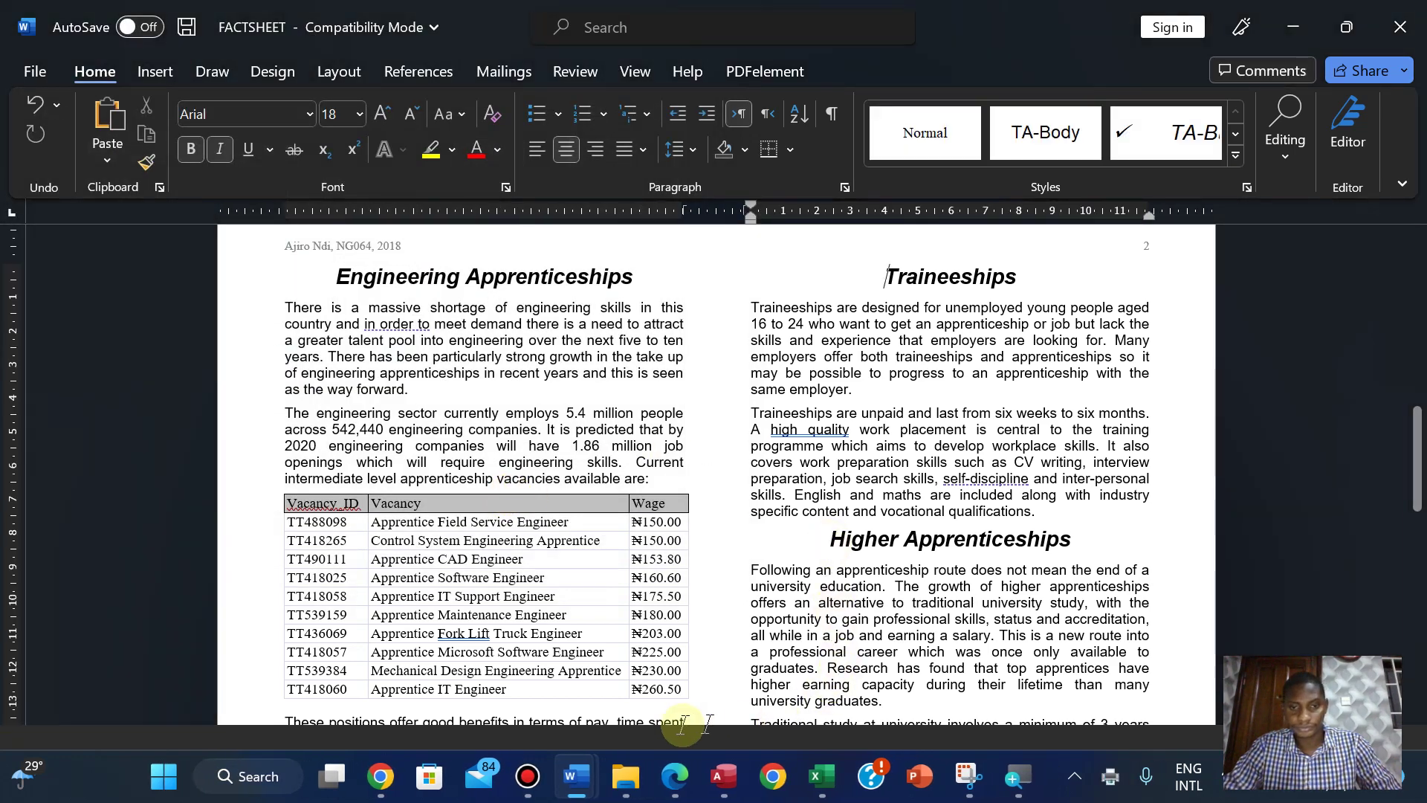
Step: Highlight 'Print the document.' through the PRINTOUT 2 box's '[1]' in green
left_click(675, 777)
scroll(900, 691, "down", 2)
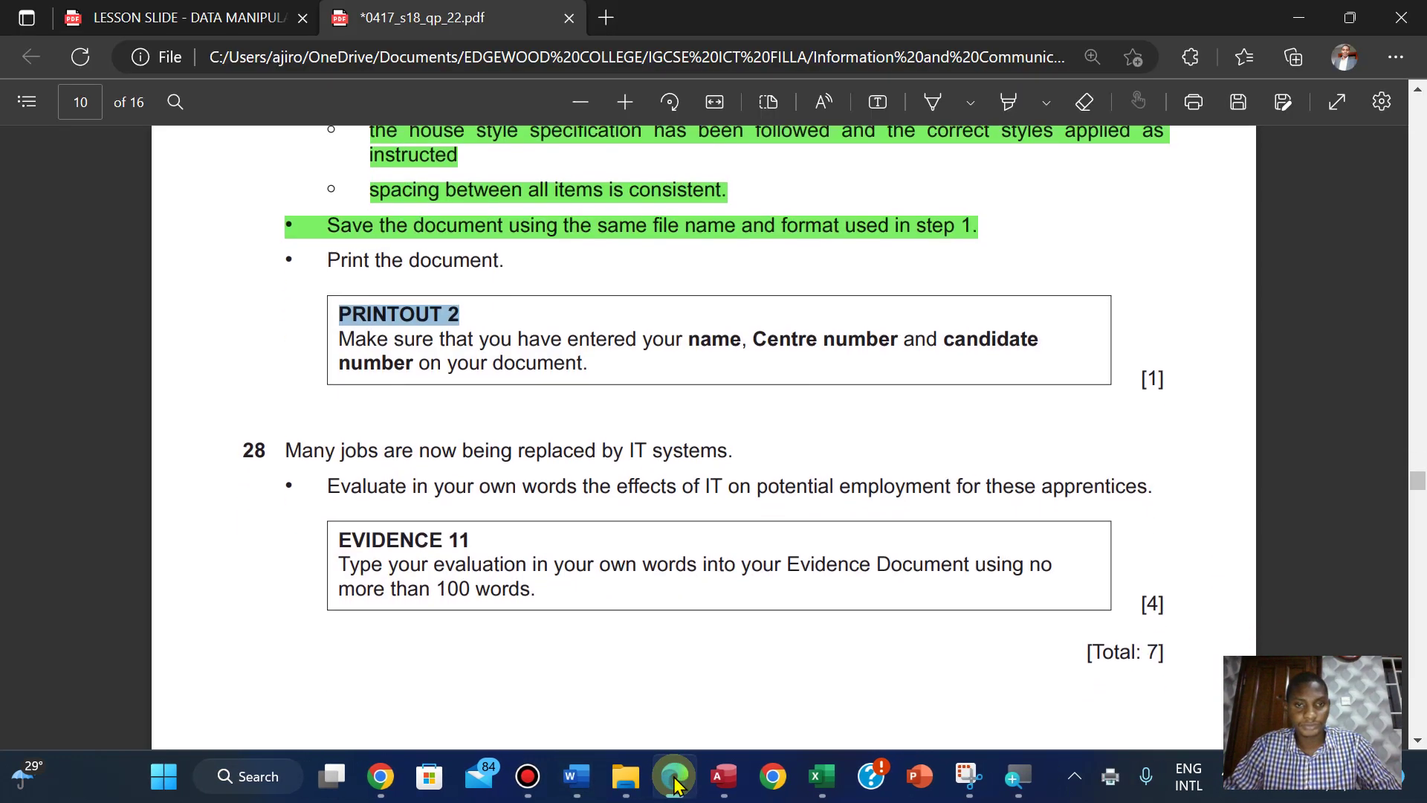
scroll(900, 691, "up", 1)
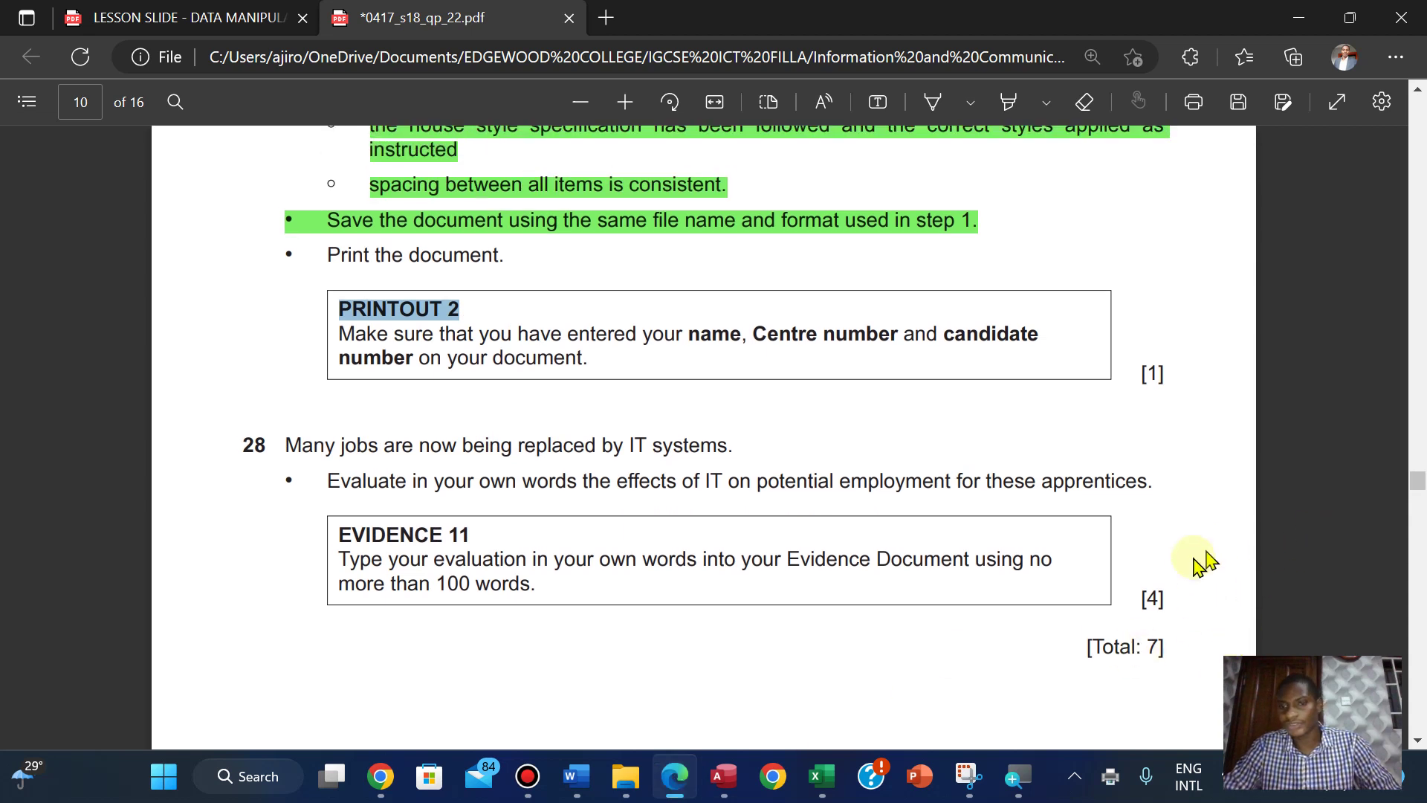
left_click(520, 483)
left_click_drag(328, 256, 1172, 389)
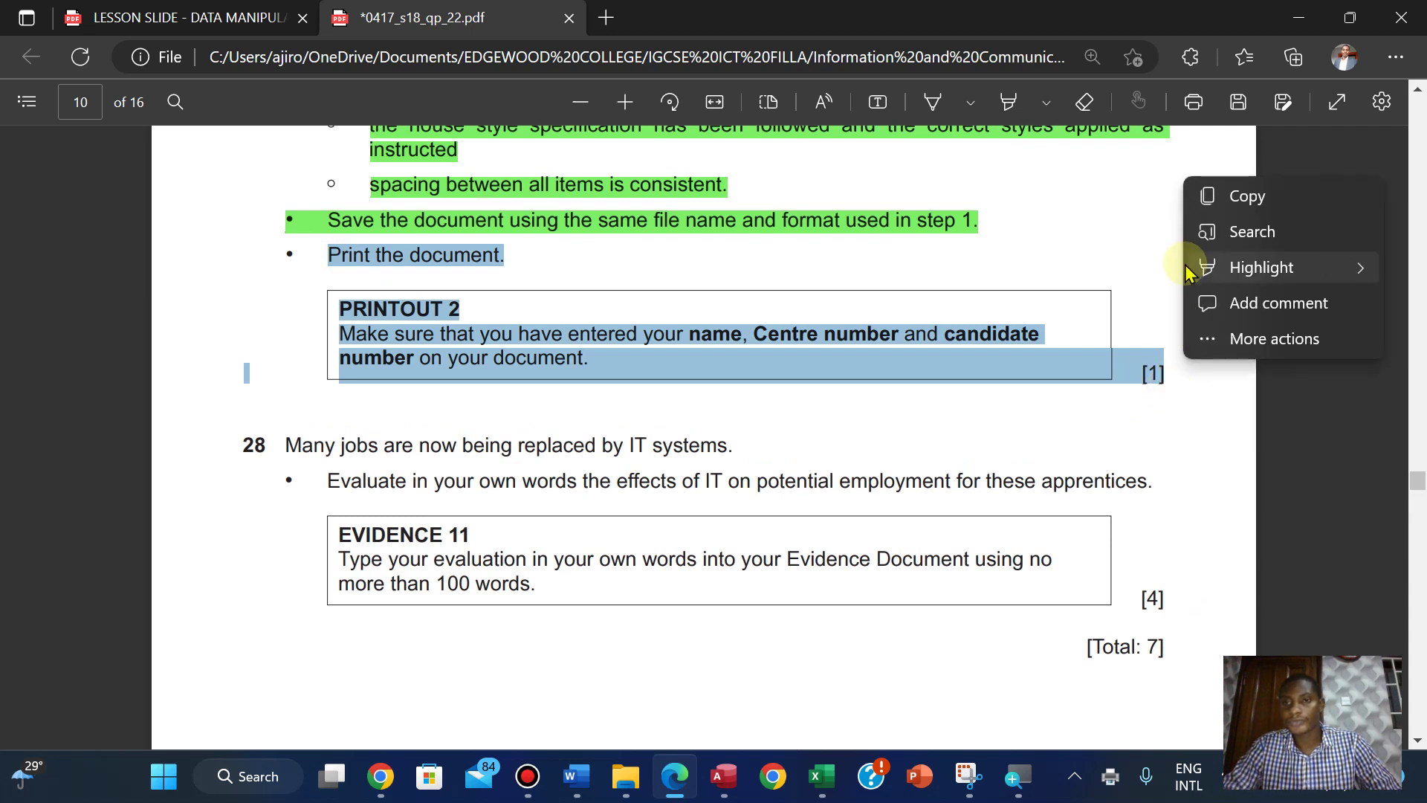
mouse_move(1185, 268)
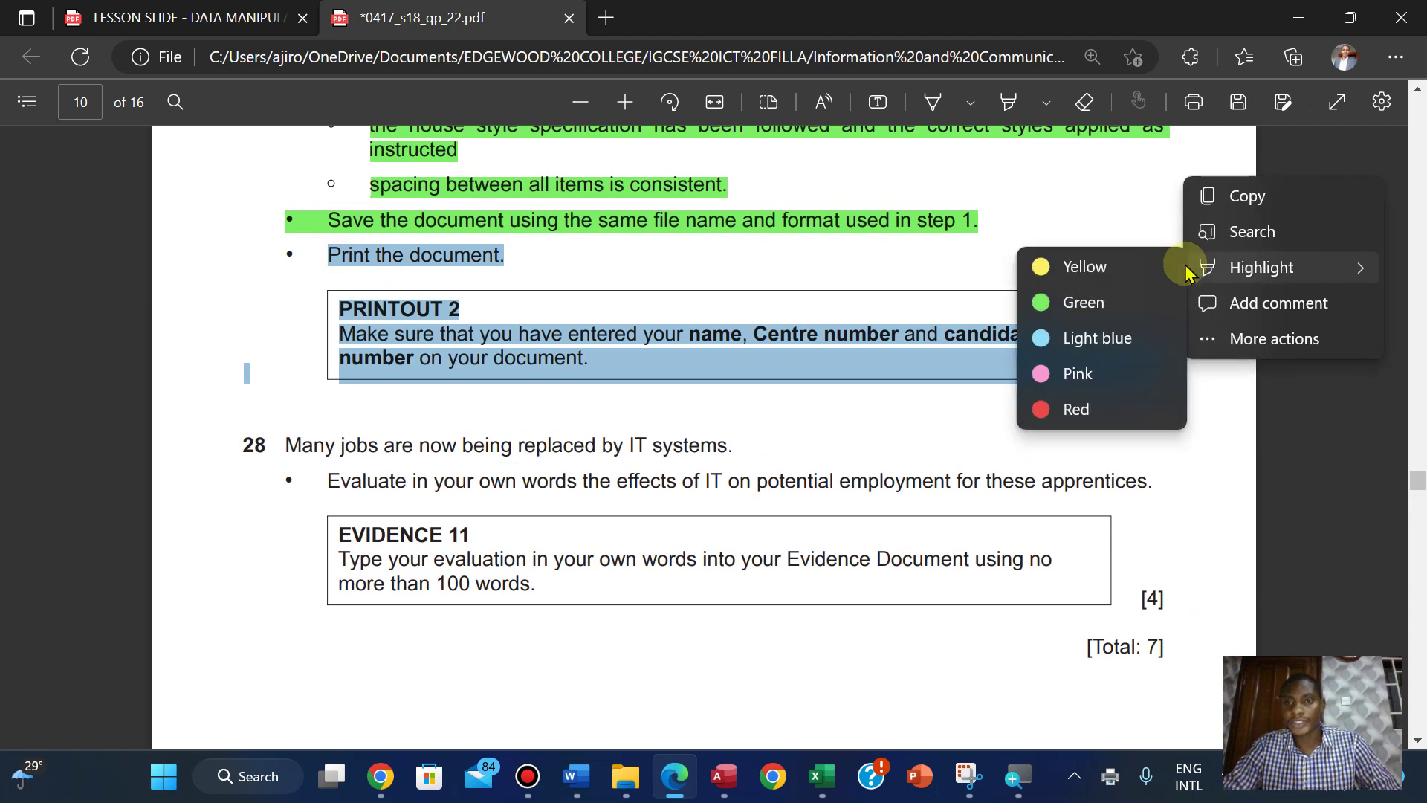
left_click(1051, 318)
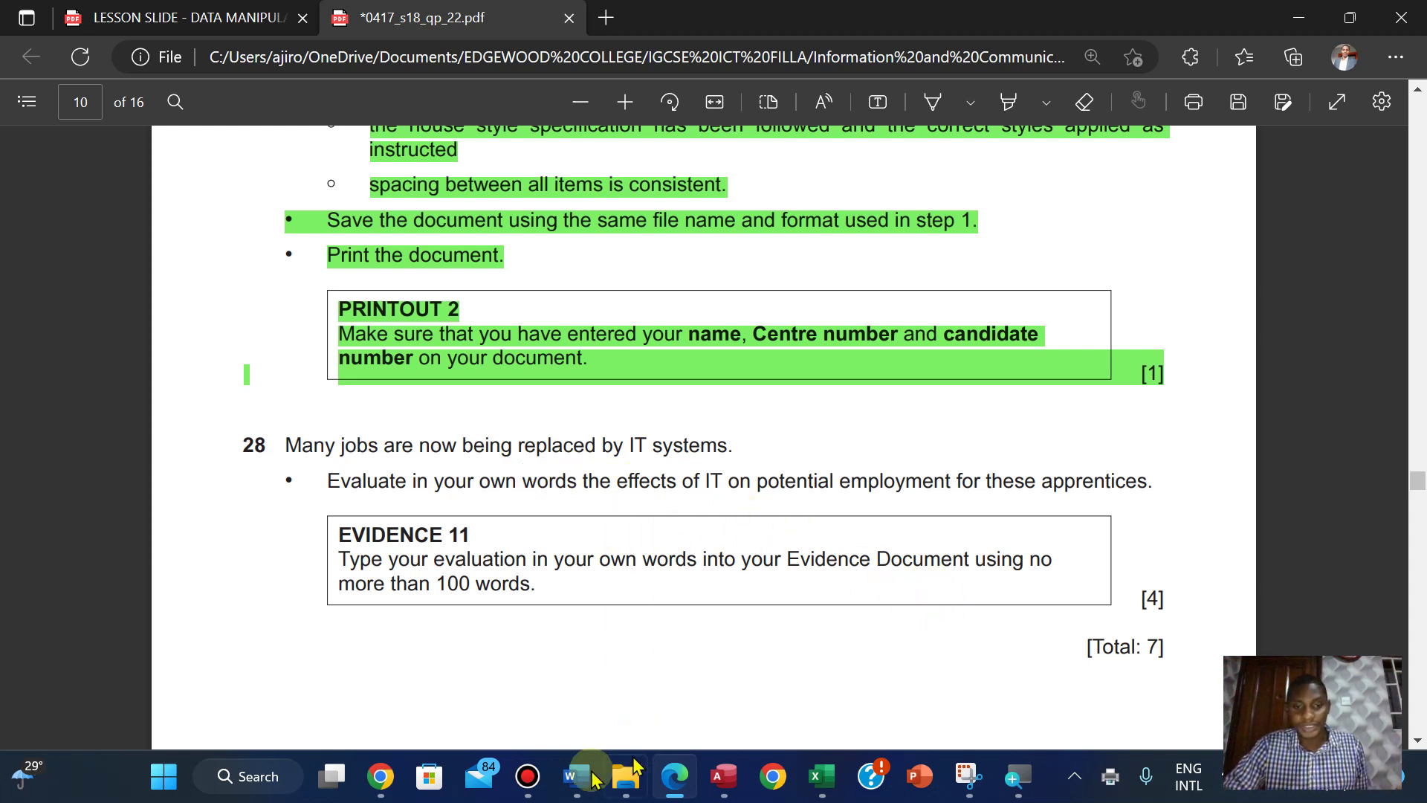
Step: Scroll J228EVIDENCE2018 to the Step 28 EVIDENCE 11 answer
mouse_move(578, 788)
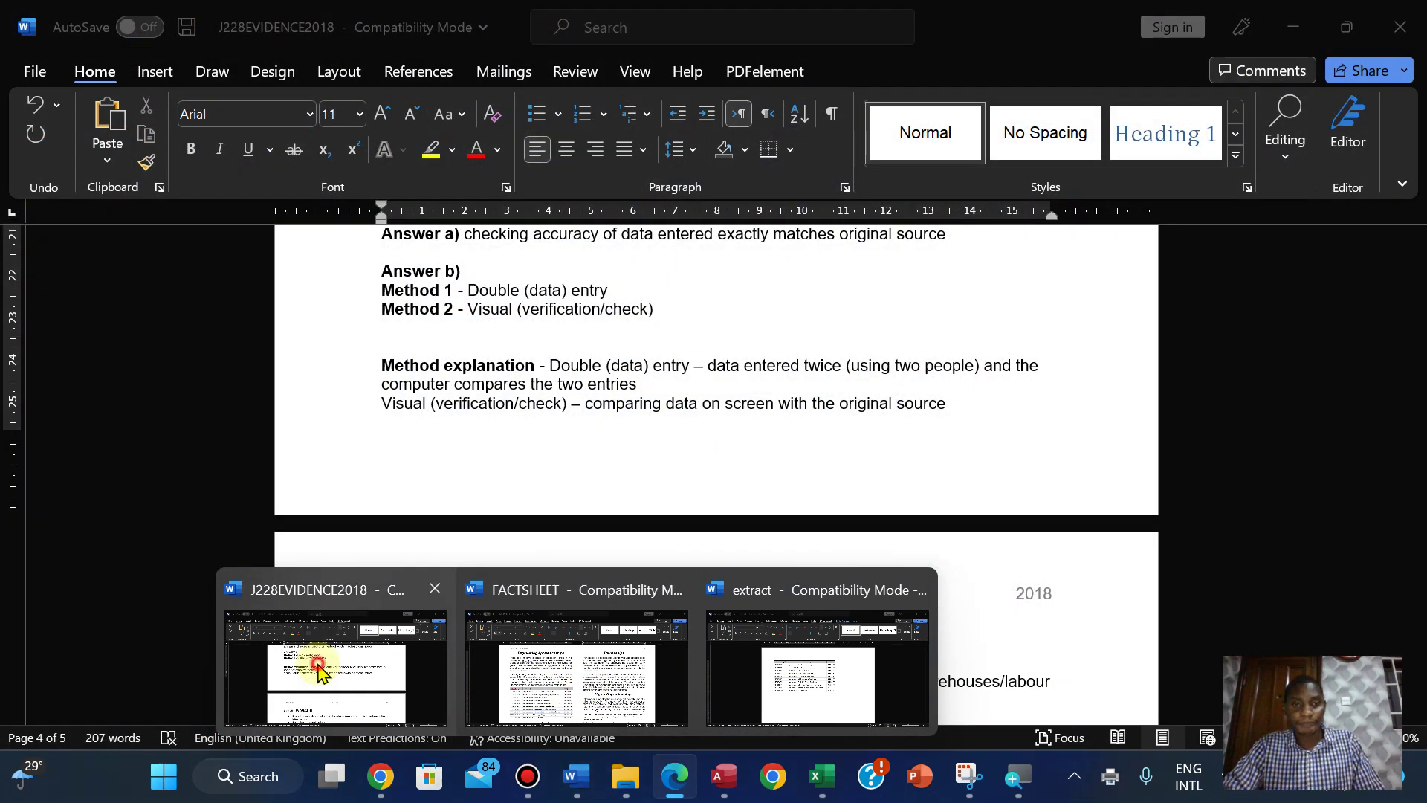
left_click(321, 673)
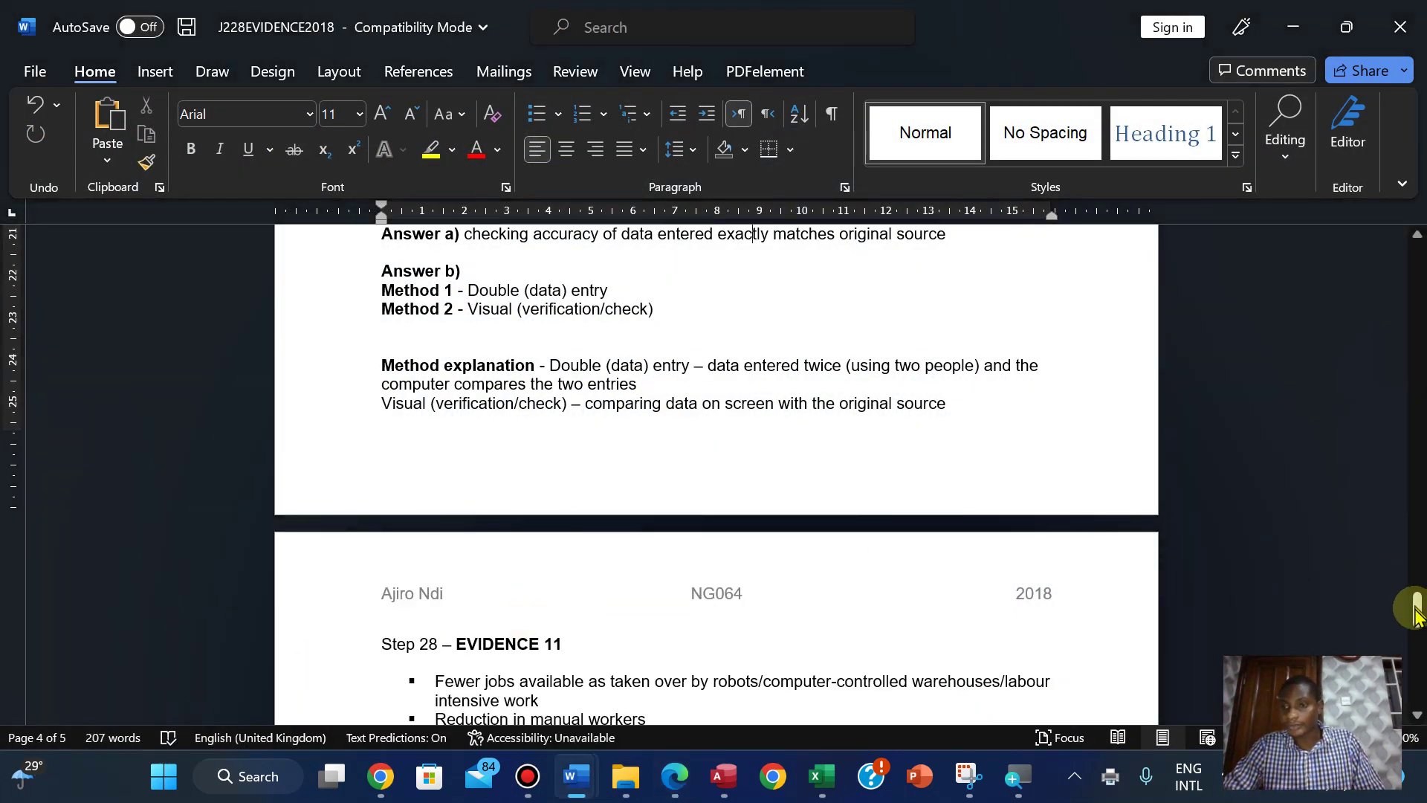
left_click_drag(1413, 606, 1418, 639)
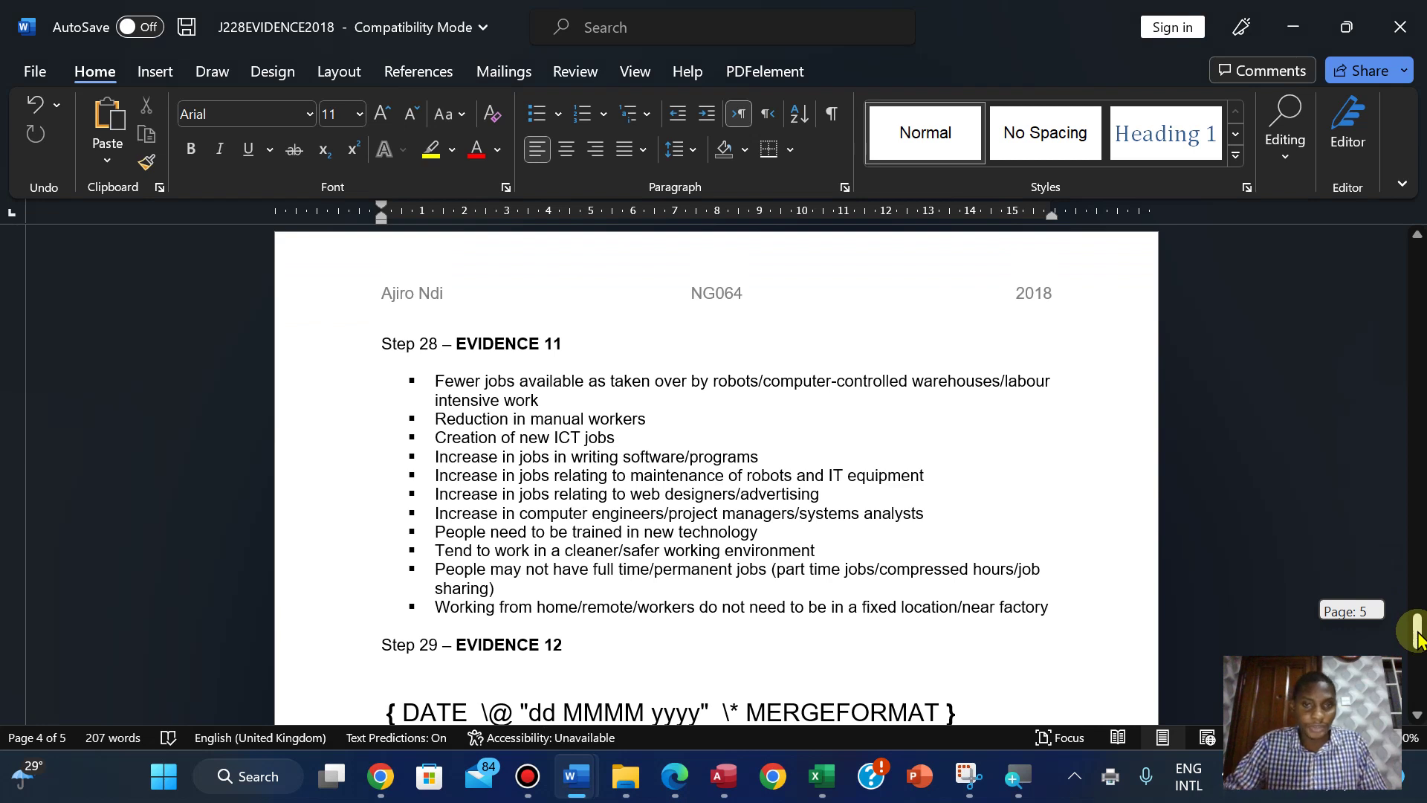
left_click_drag(1418, 637, 1418, 637)
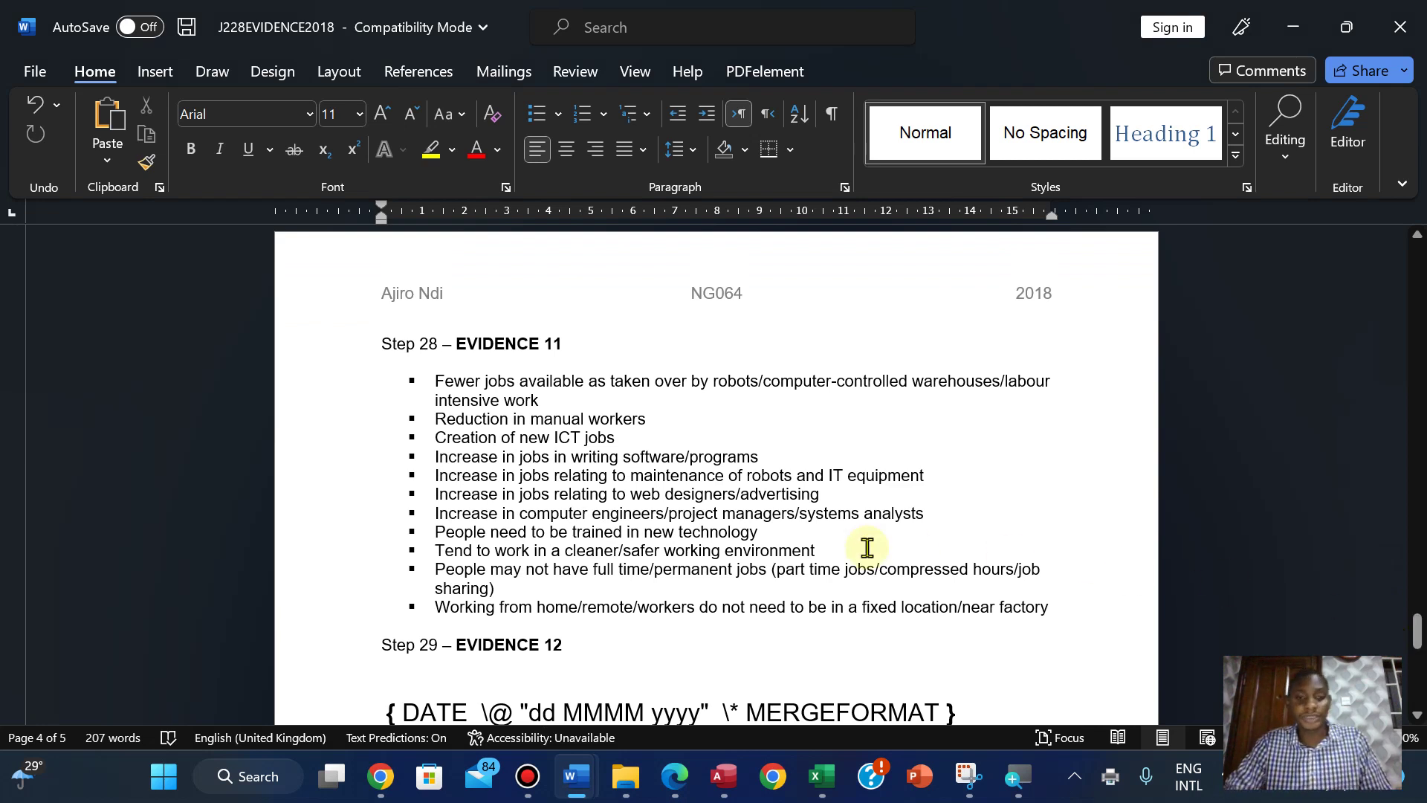
Step: Bring the saved FACTSHEET window back into focus
mouse_move(671, 764)
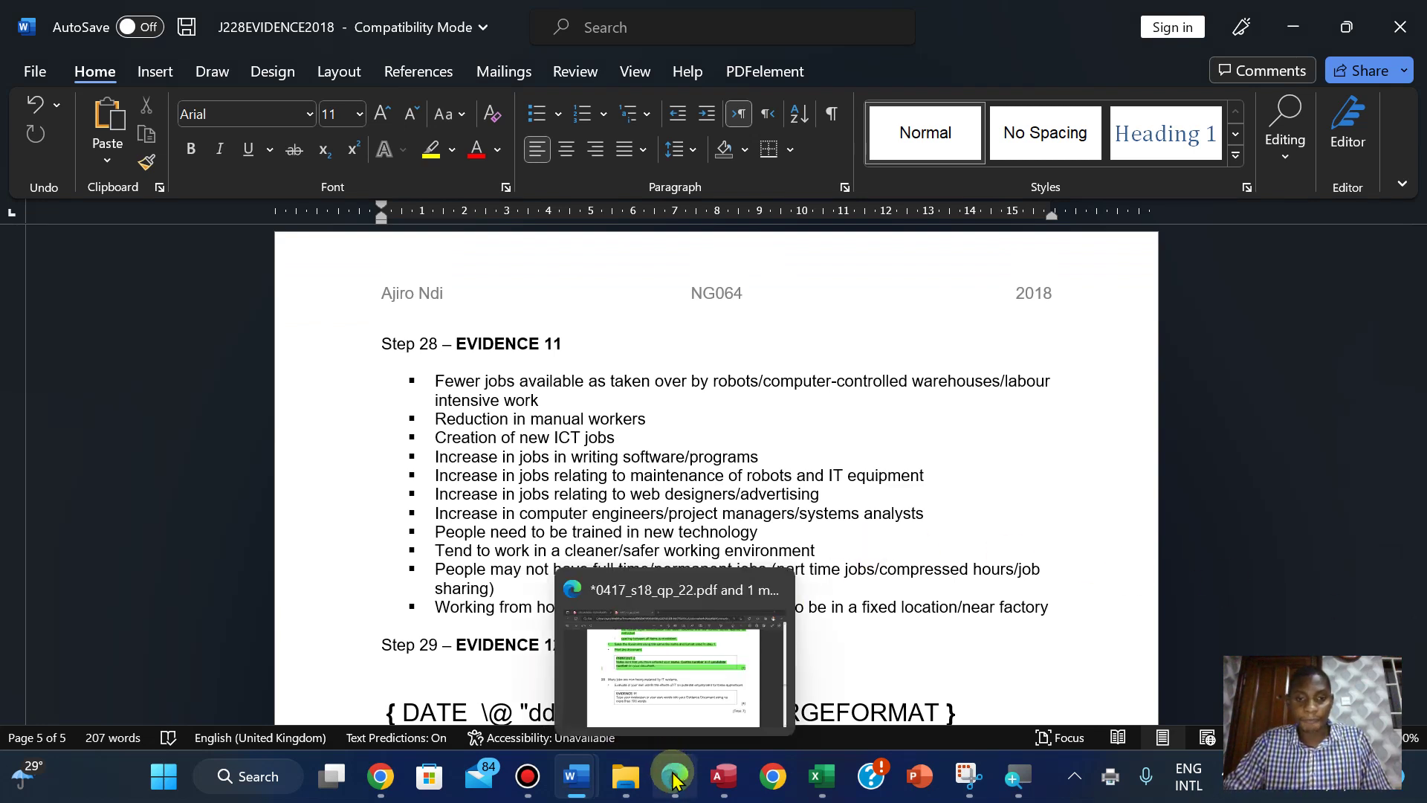
mouse_move(592, 781)
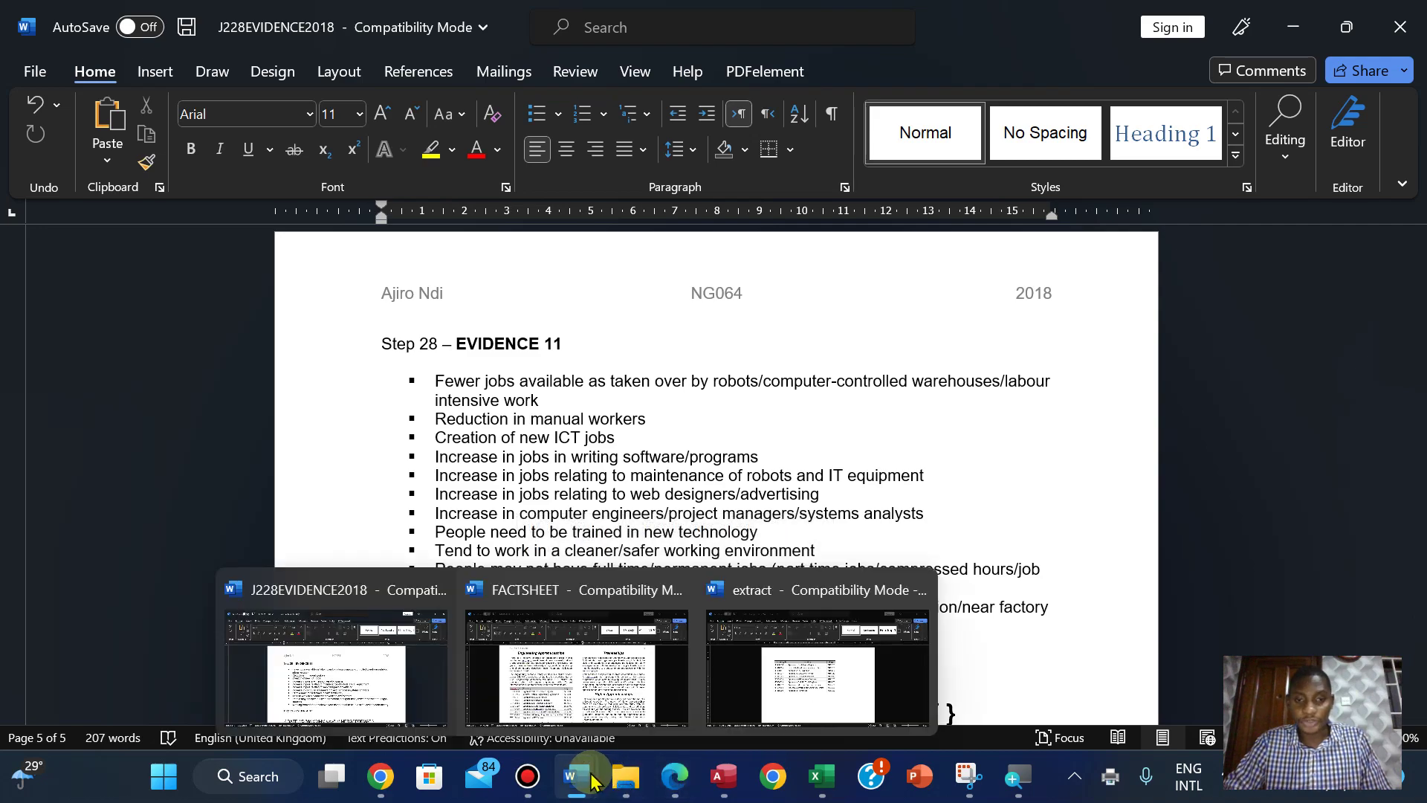
left_click(567, 669)
left_click_drag(1418, 476, 1415, 299)
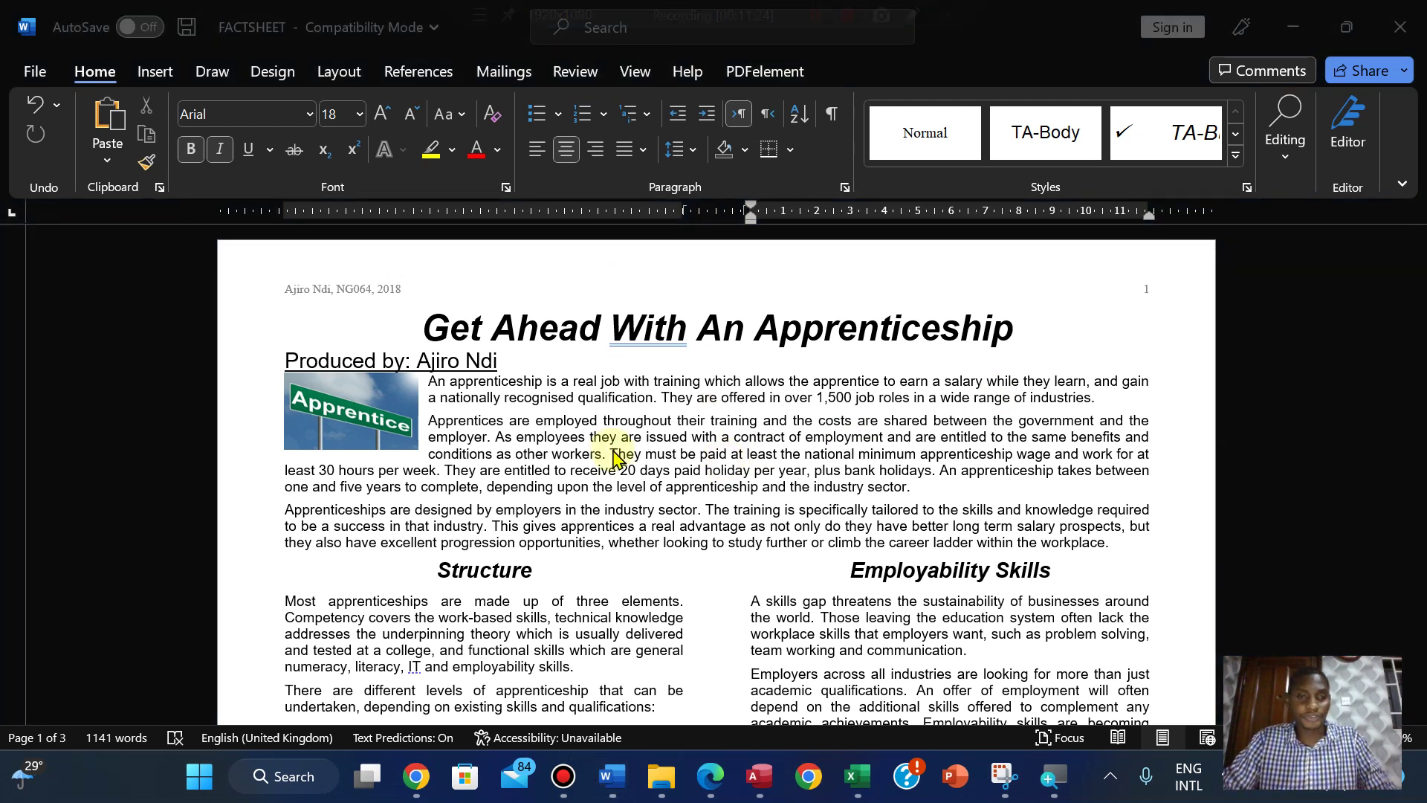
left_click(684, 10)
mouse_move(692, 9)
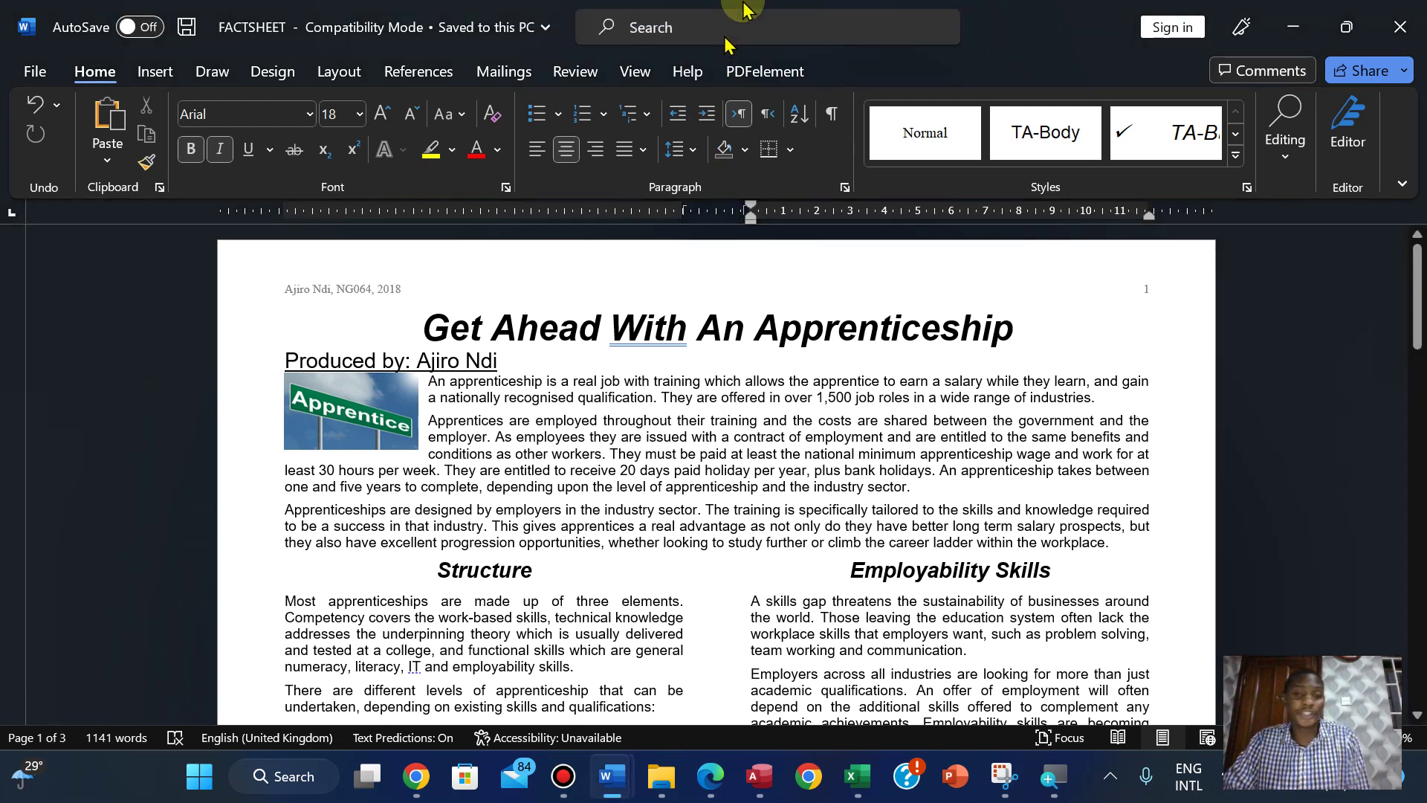
mouse_move(755, 9)
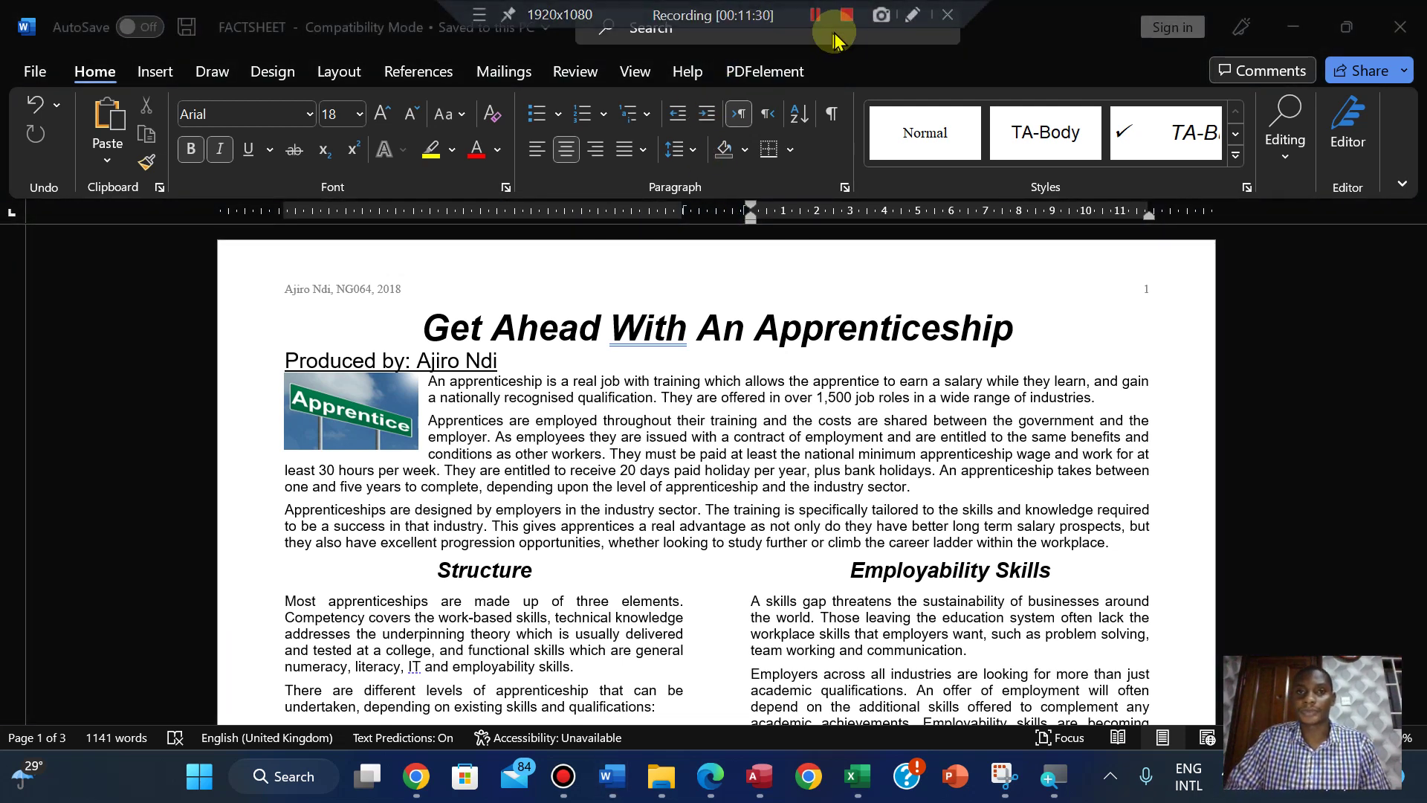